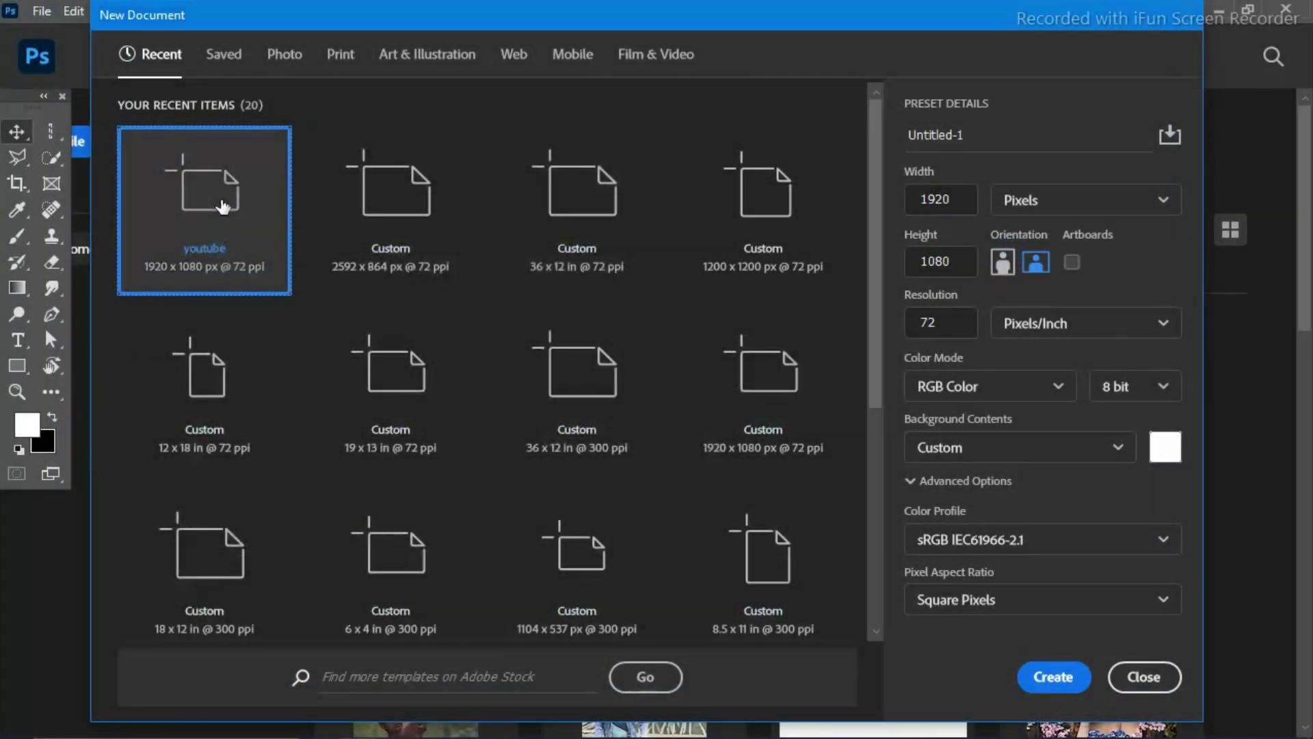
Create a new 1920 × 1080 px document with a white background.
key("Escape")
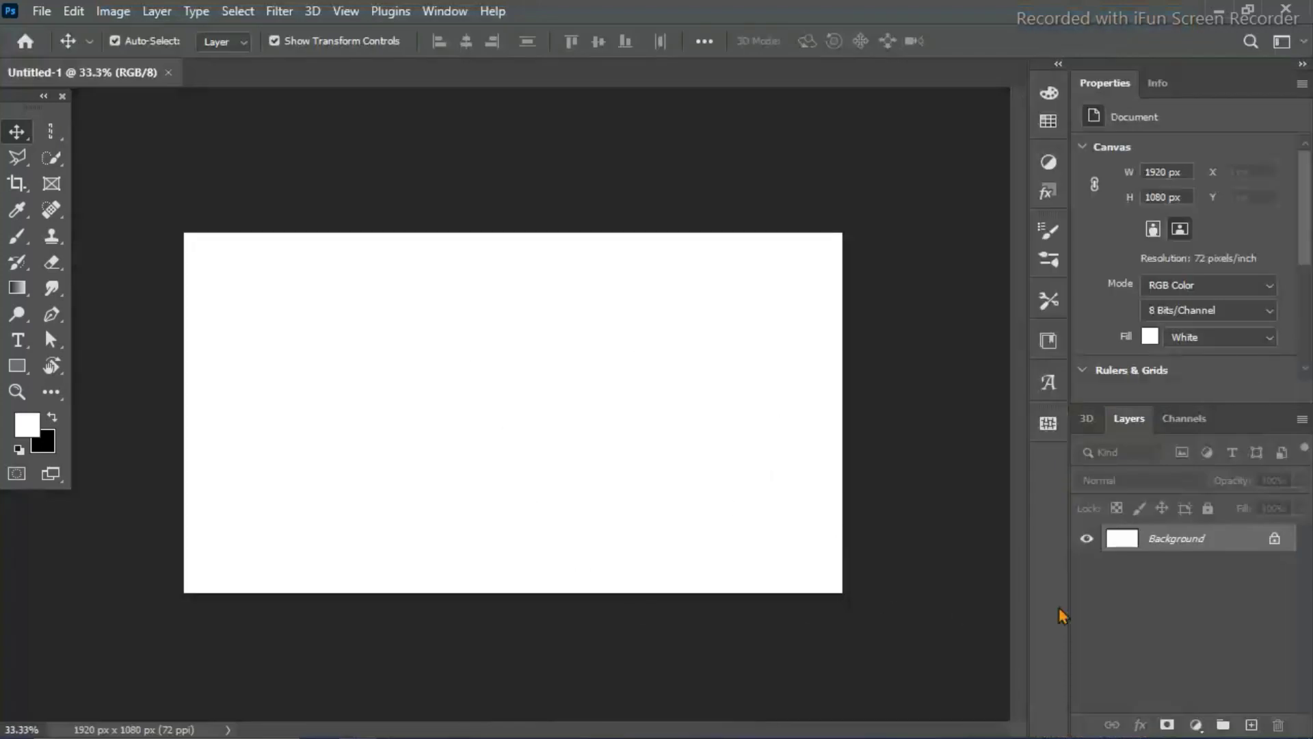
Add a Solid Color fill layer in pure black (#000000) covering the whole canvas.
left_click(1196, 724)
left_click(1217, 381)
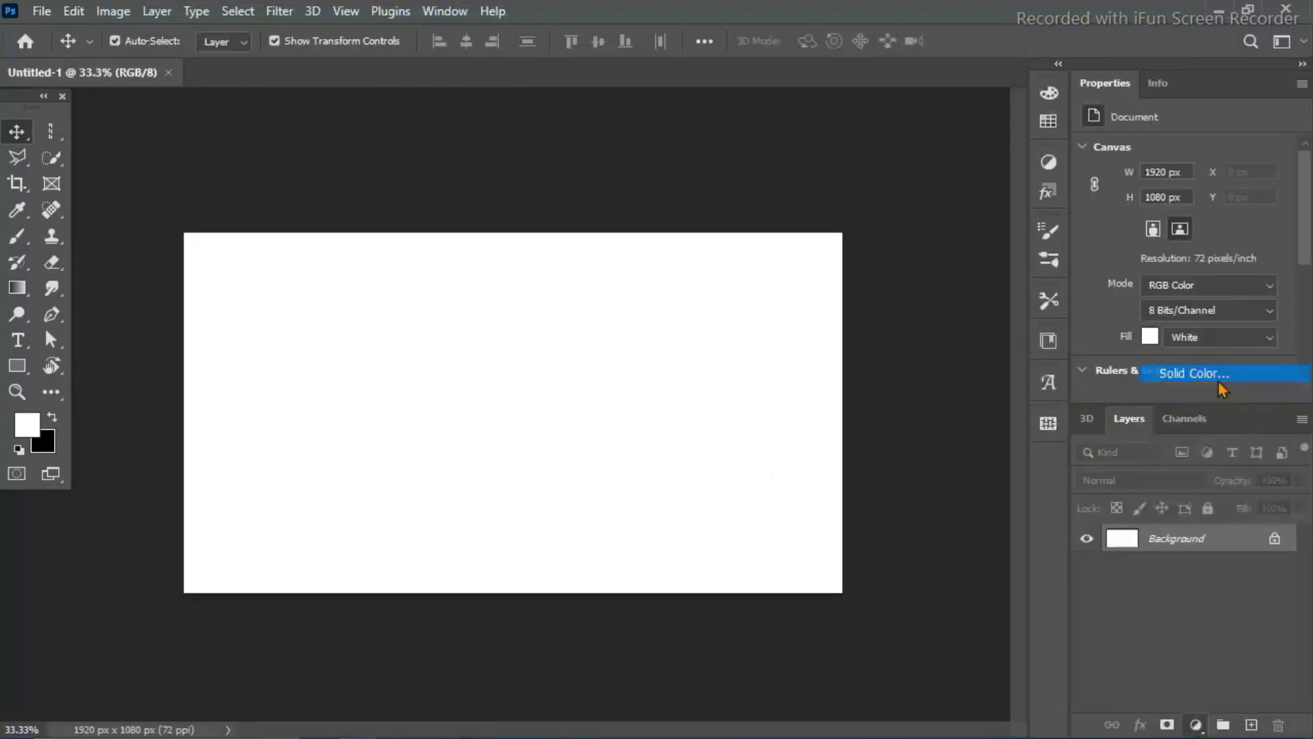
left_click_drag(886, 326, 633, 516)
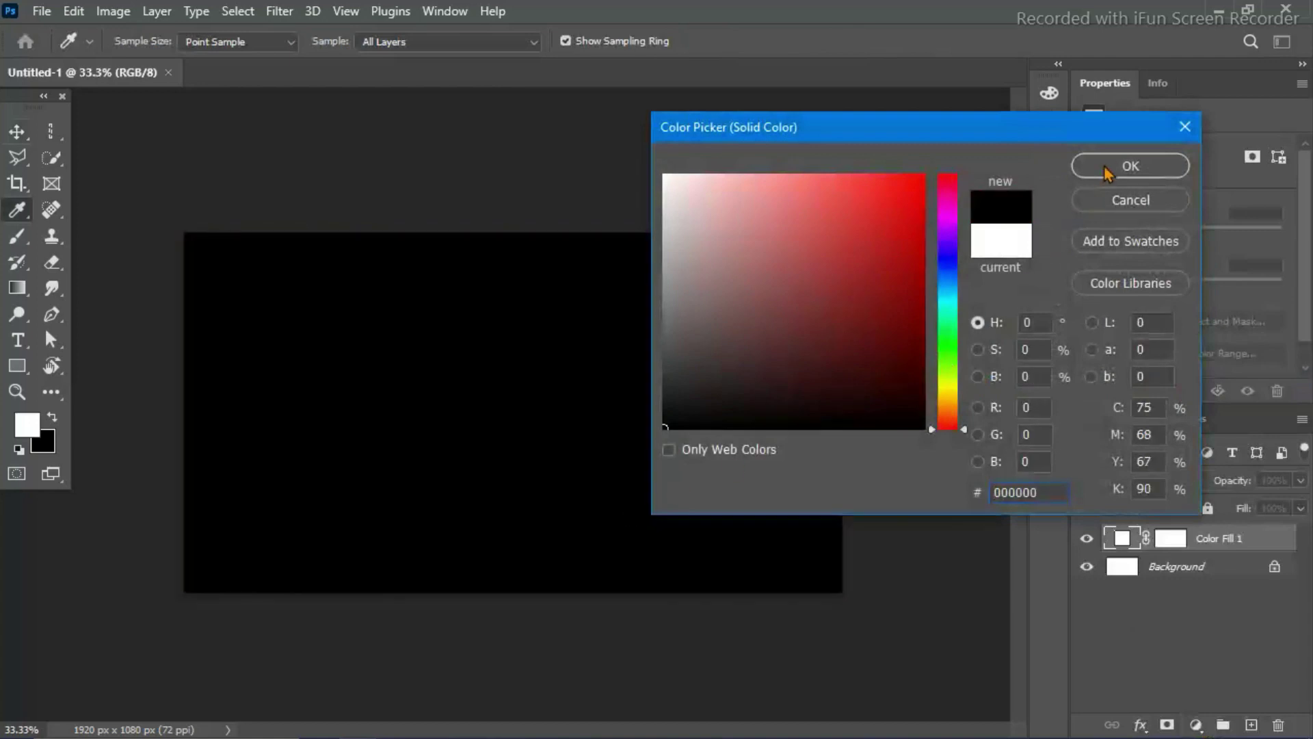
left_click(1108, 171)
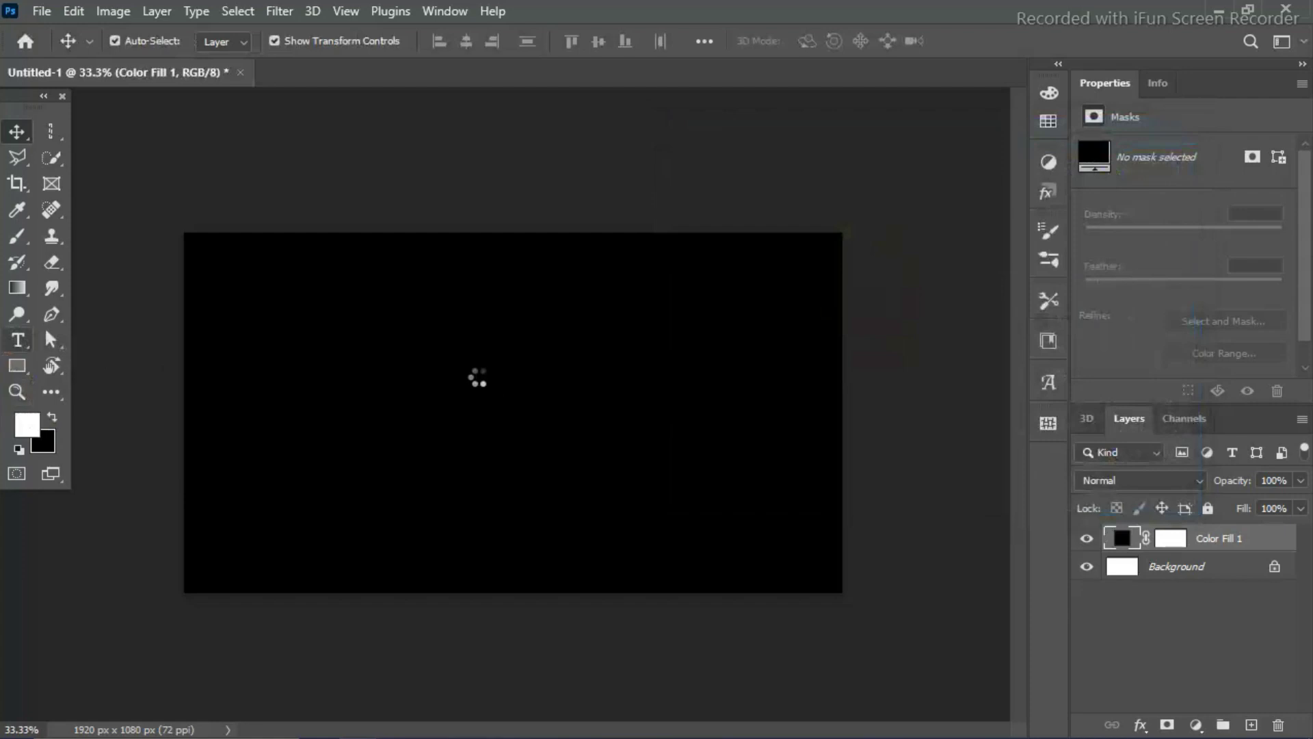
left_click(418, 381)
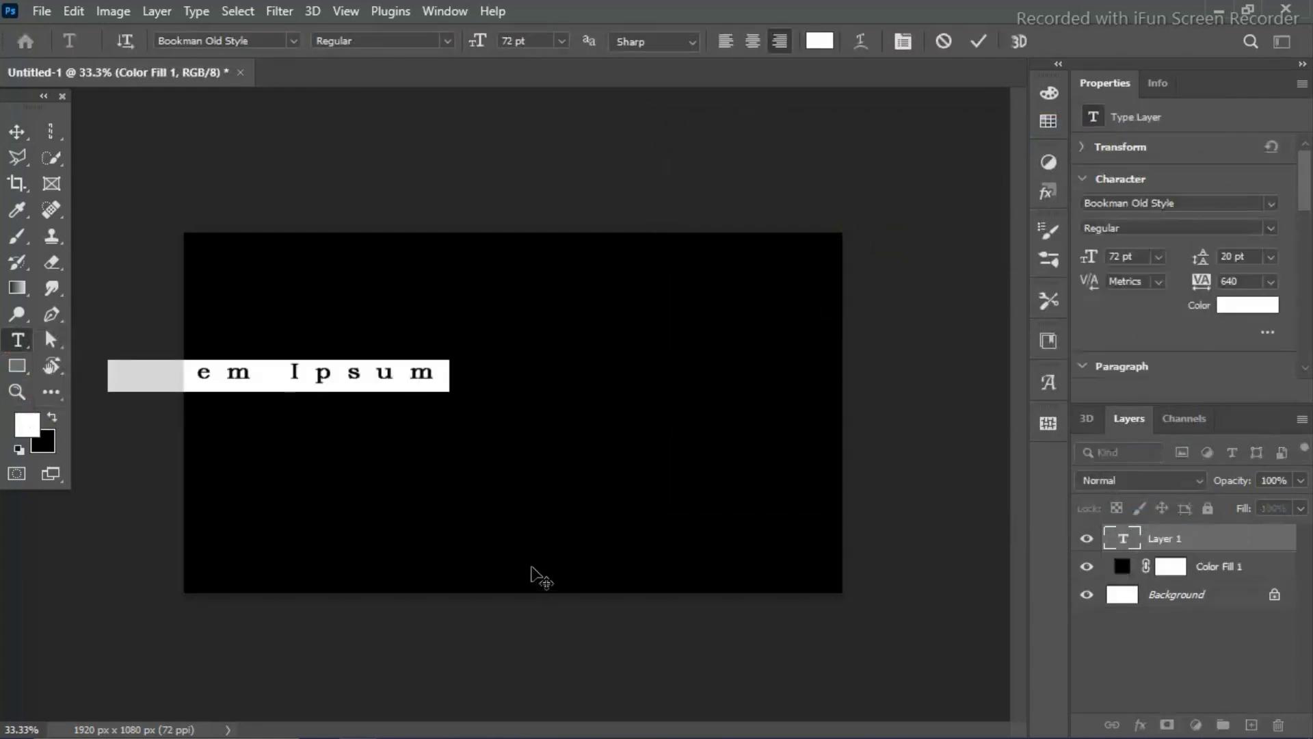
Type a white letter B, scale it up to about 716 pt, and centre it on the canvas.
type("B")
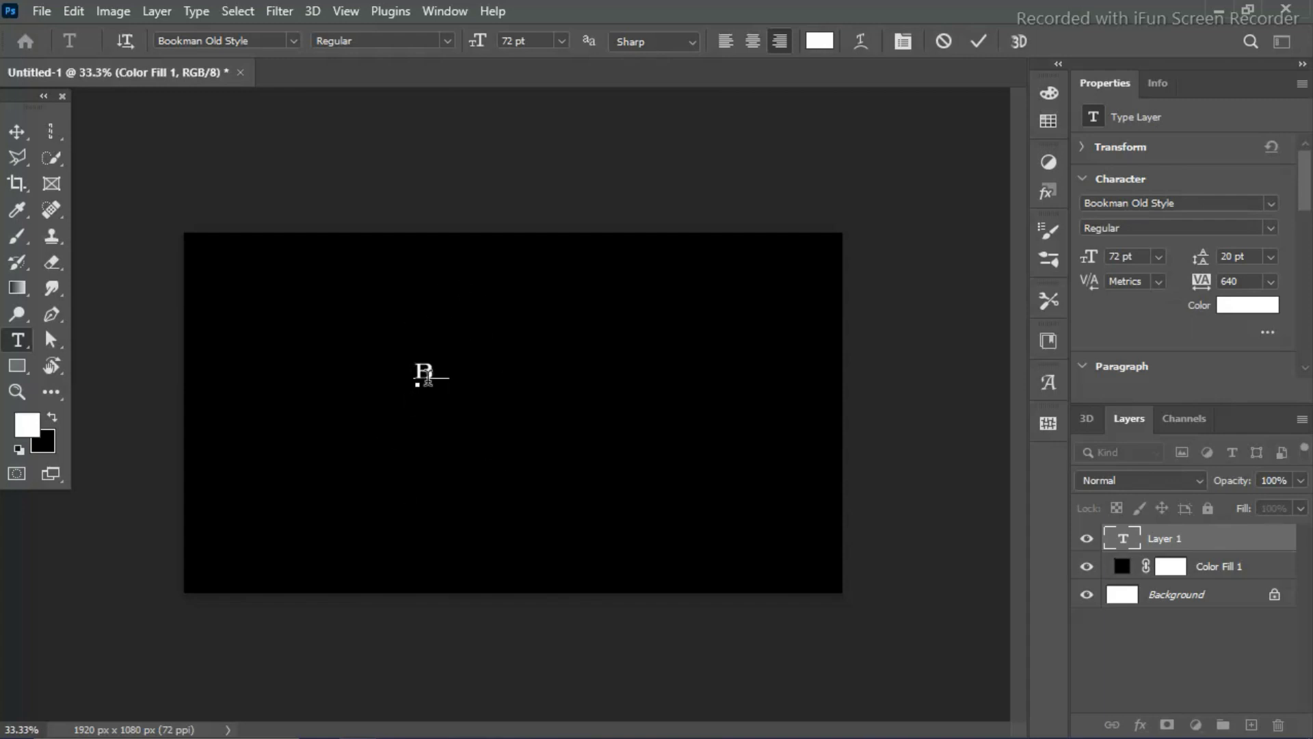
left_click(17, 132)
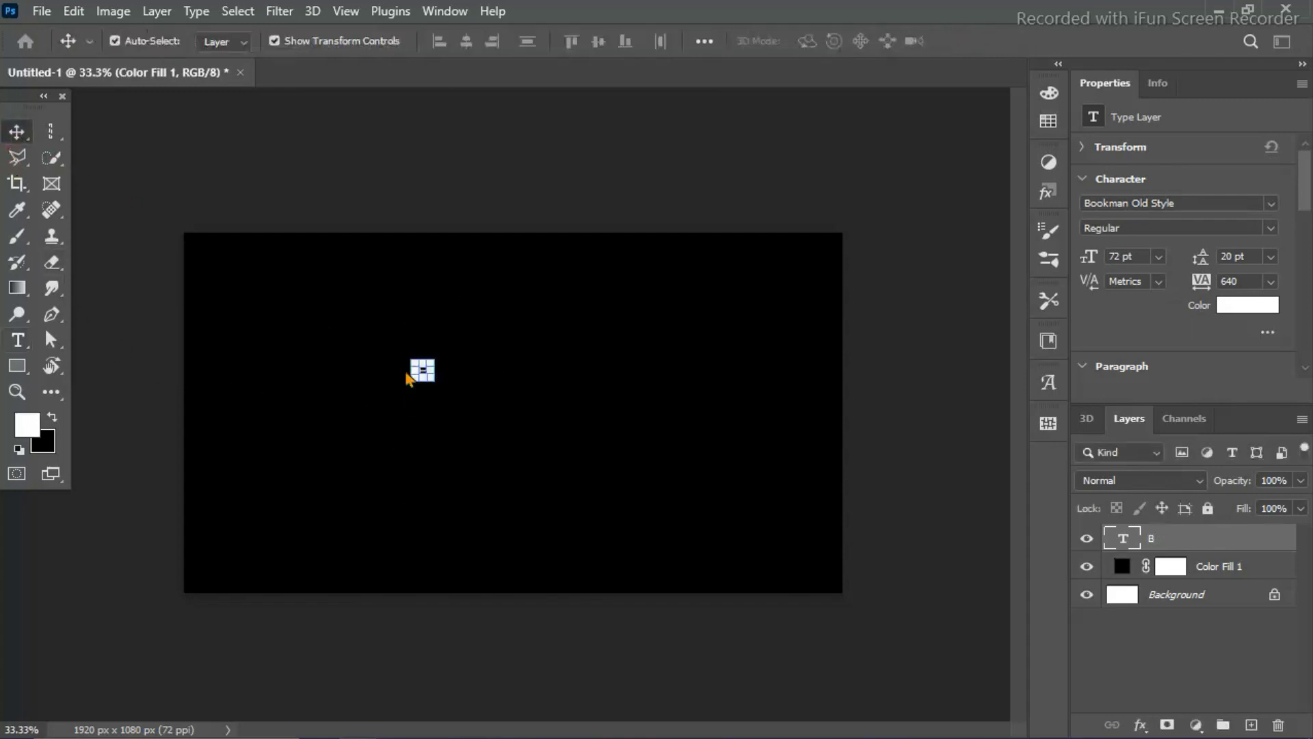
left_click_drag(432, 379, 672, 604)
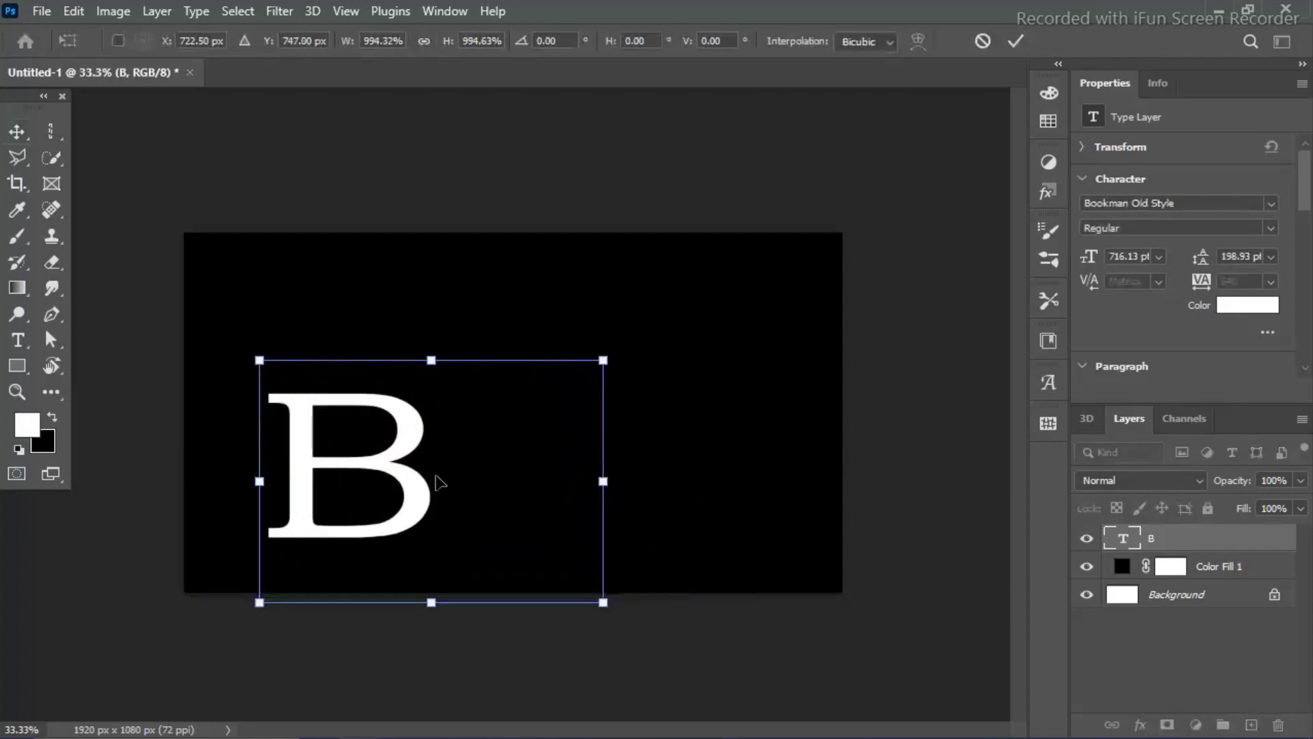
left_click_drag(402, 457, 548, 388)
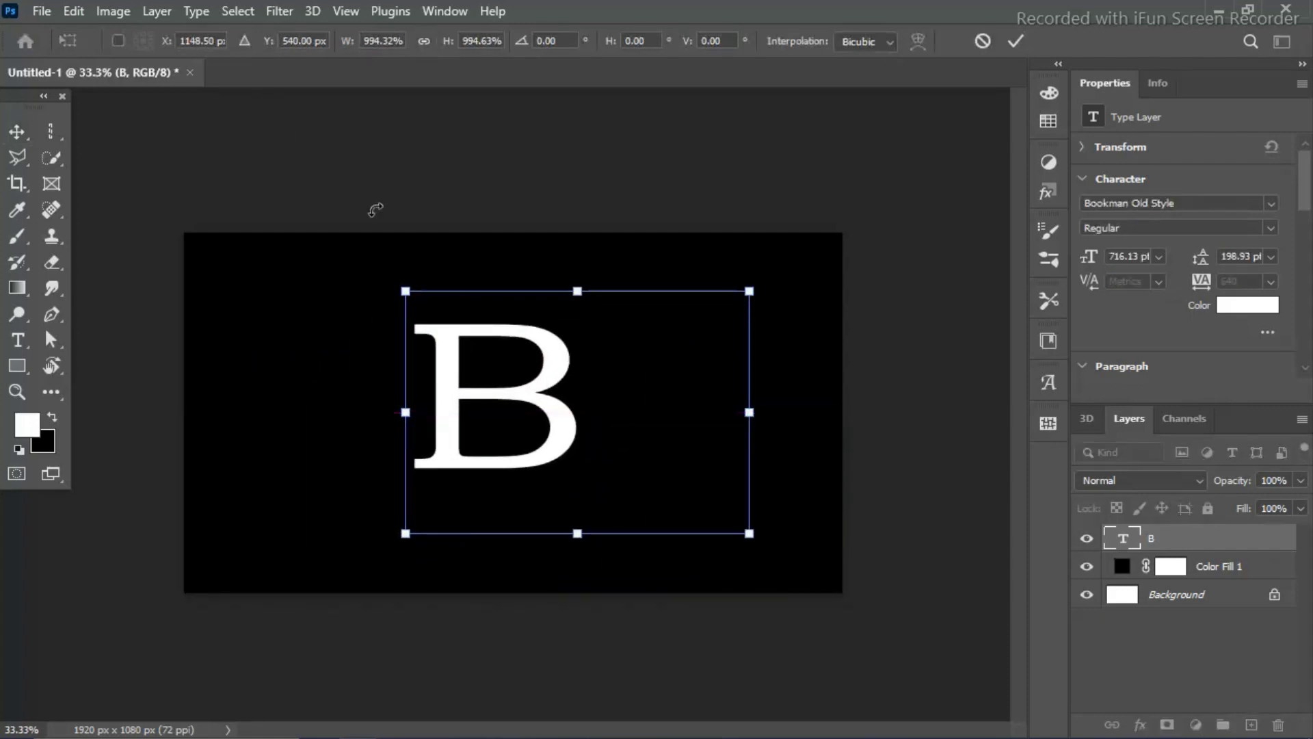
key("Return")
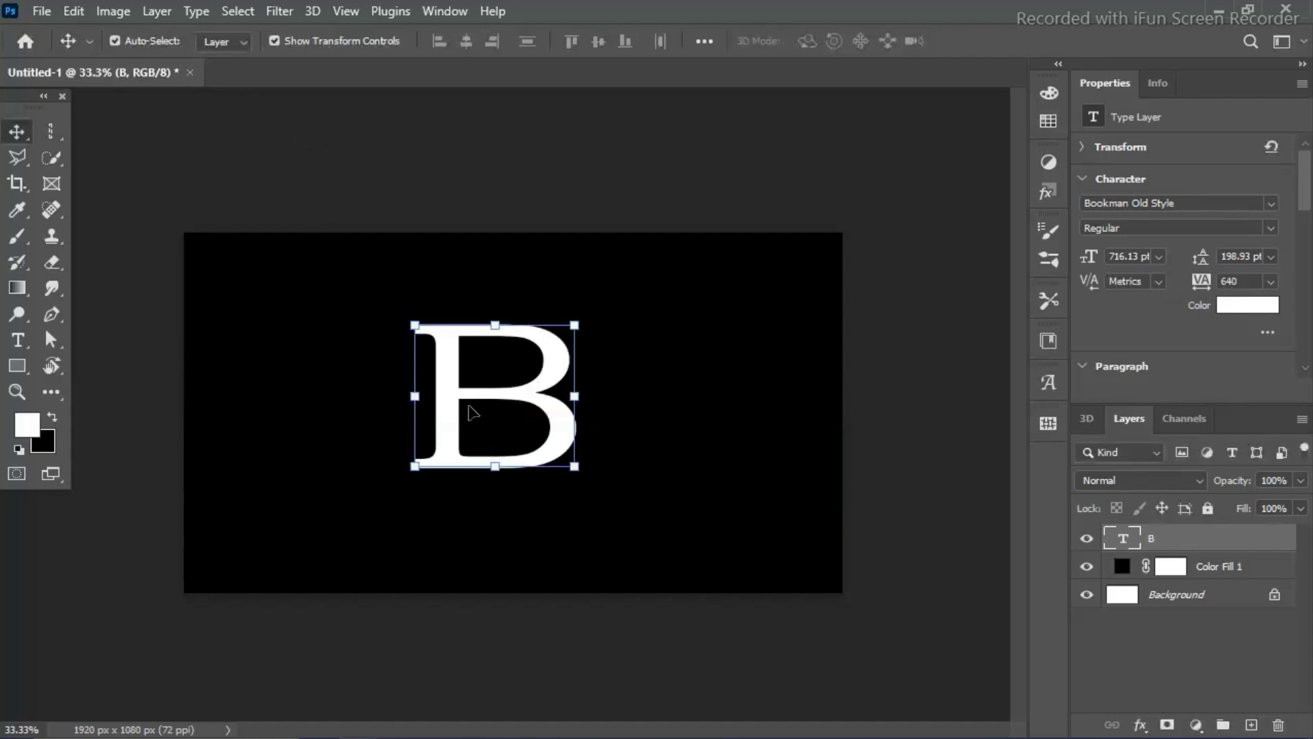
double_click(472, 411)
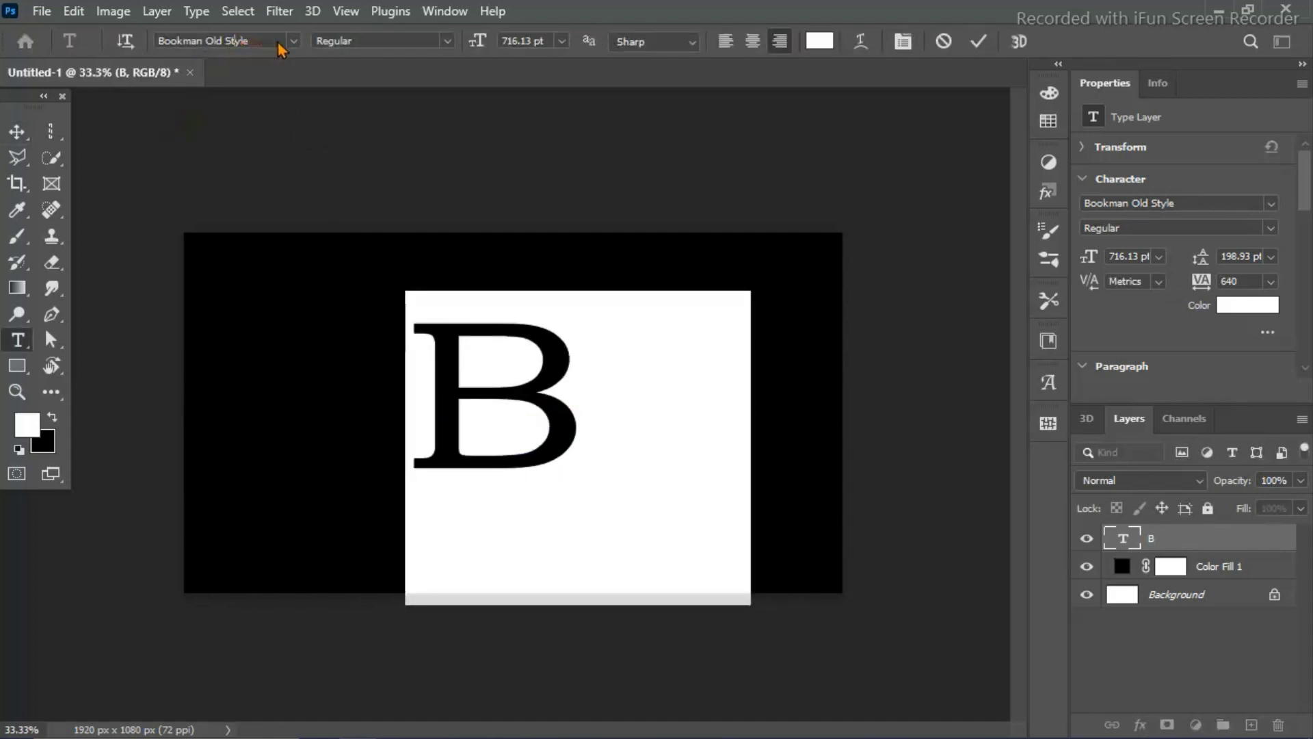
Switch the B to Blackoak Std, stretch it taller to about 851 pt, and recentre it.
left_click(300, 40)
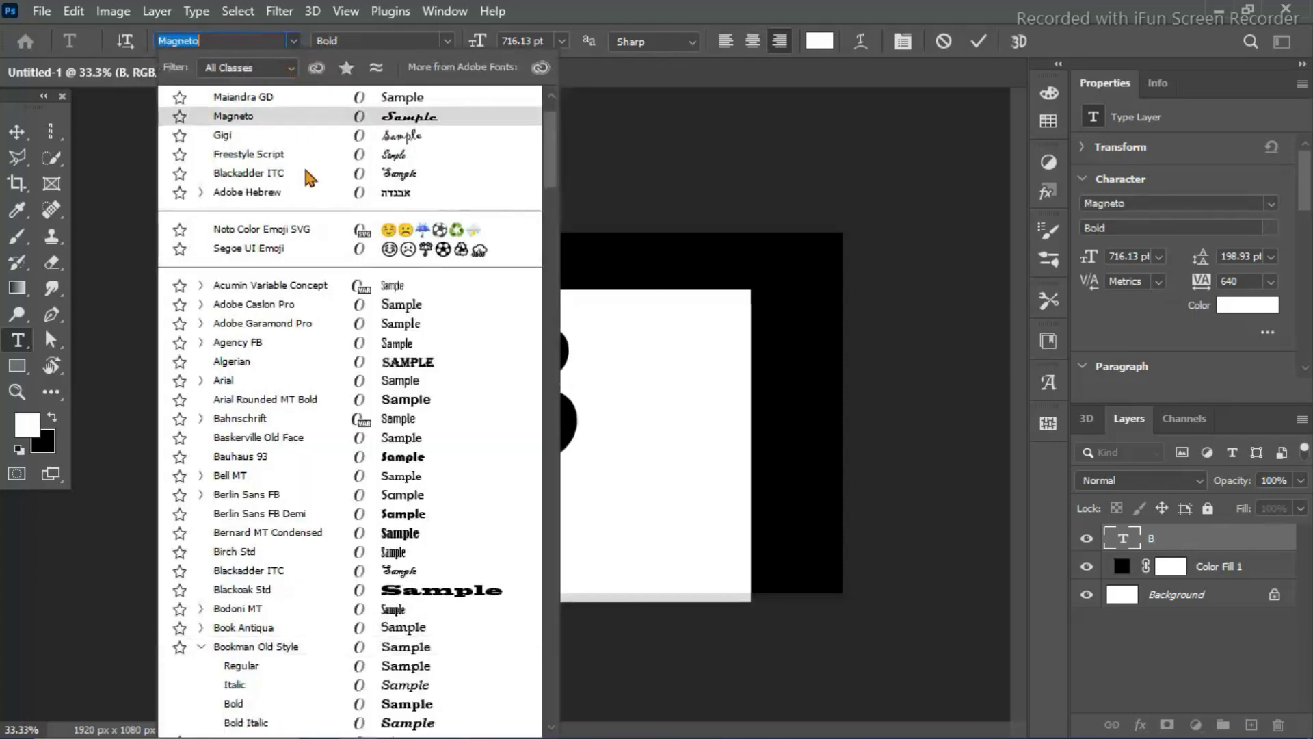
left_click(424, 592)
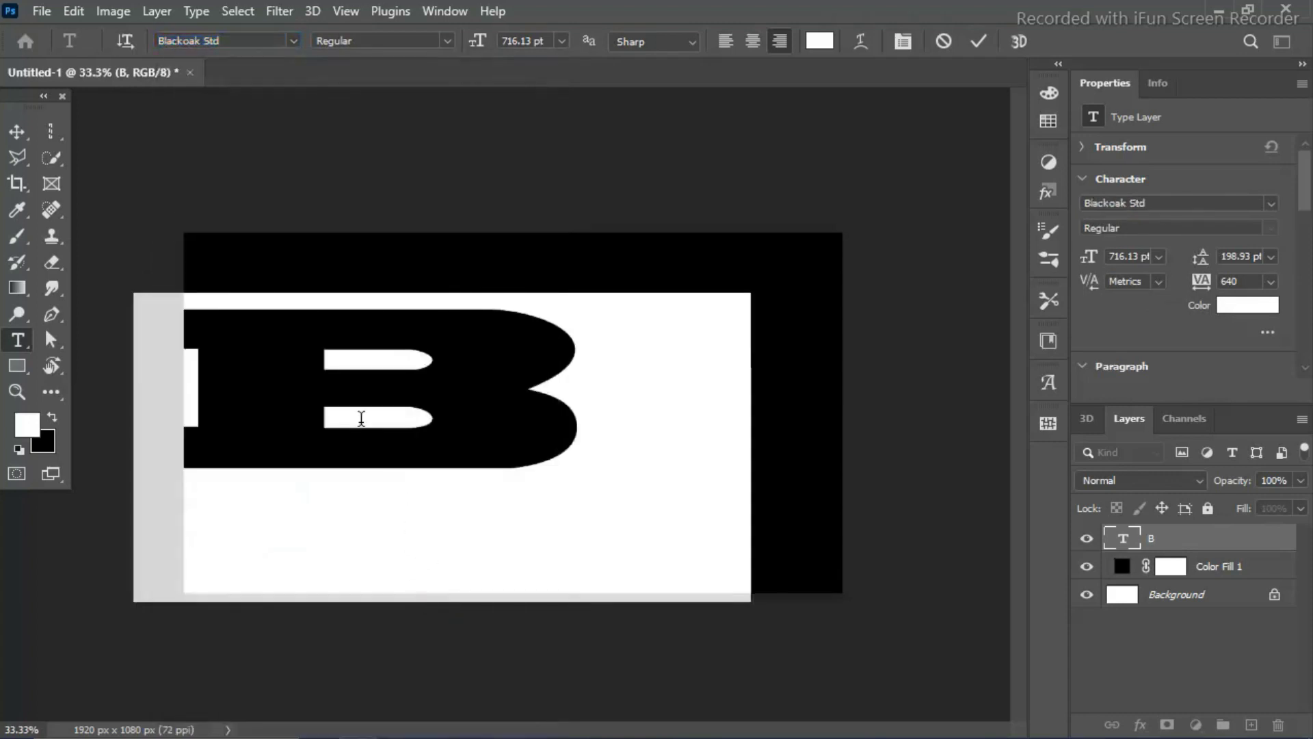
key("ctrl")
mouse_move(750, 533)
left_mouse_down()
mouse_move(473, 682)
mouse_move(372, 569)
left_mouse_up()
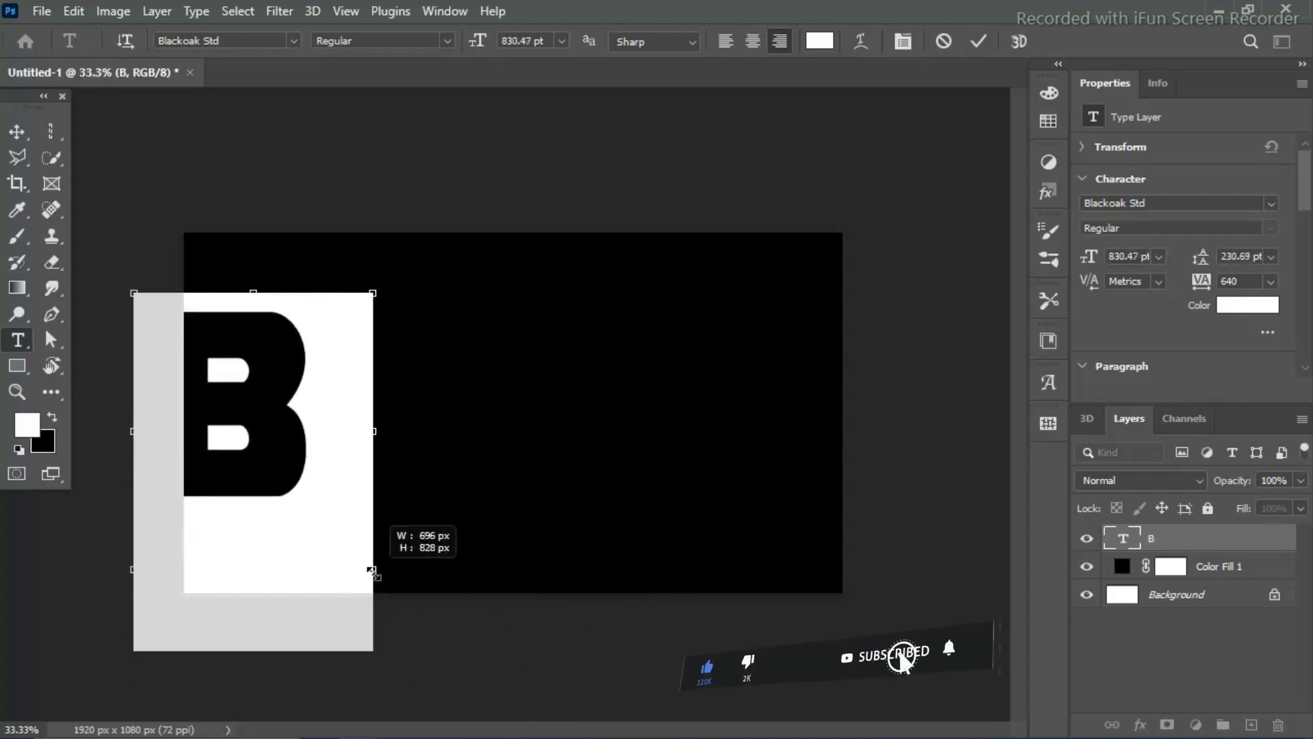
left_click_drag(372, 570, 373, 576)
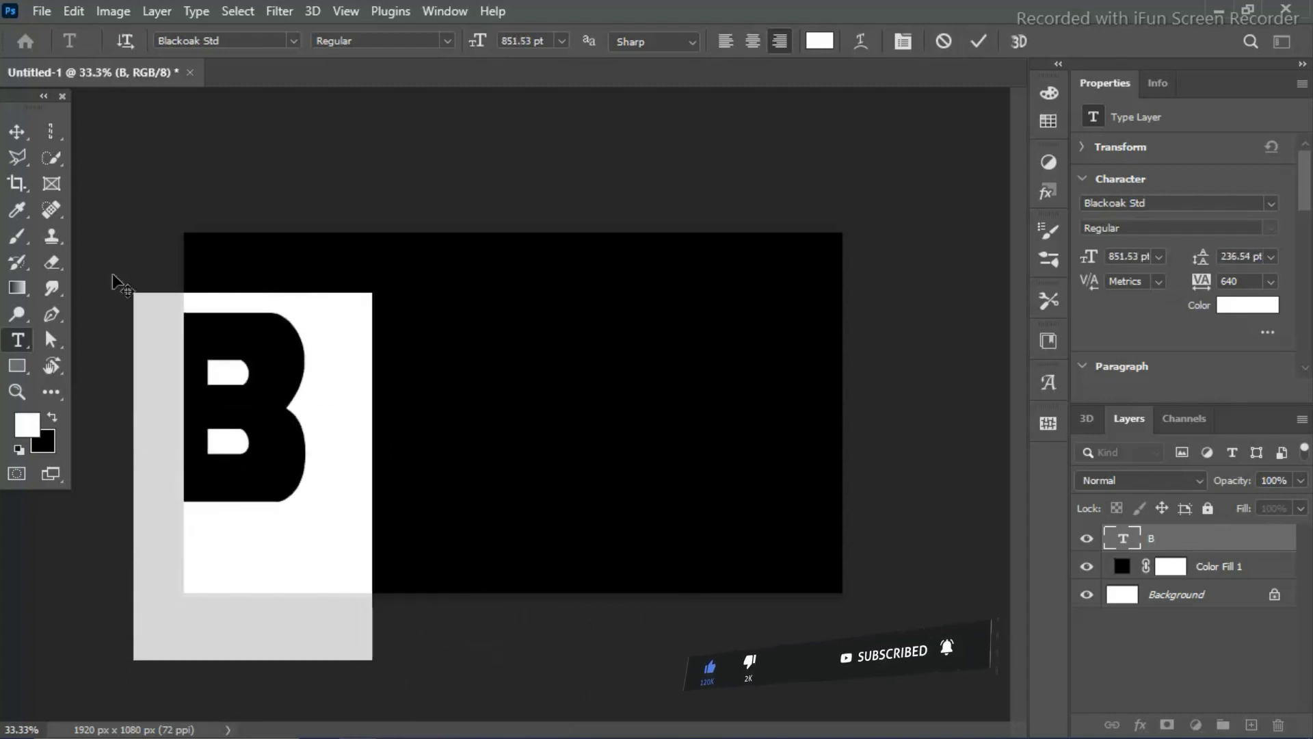
left_click(17, 131)
left_click_drag(272, 410, 561, 413)
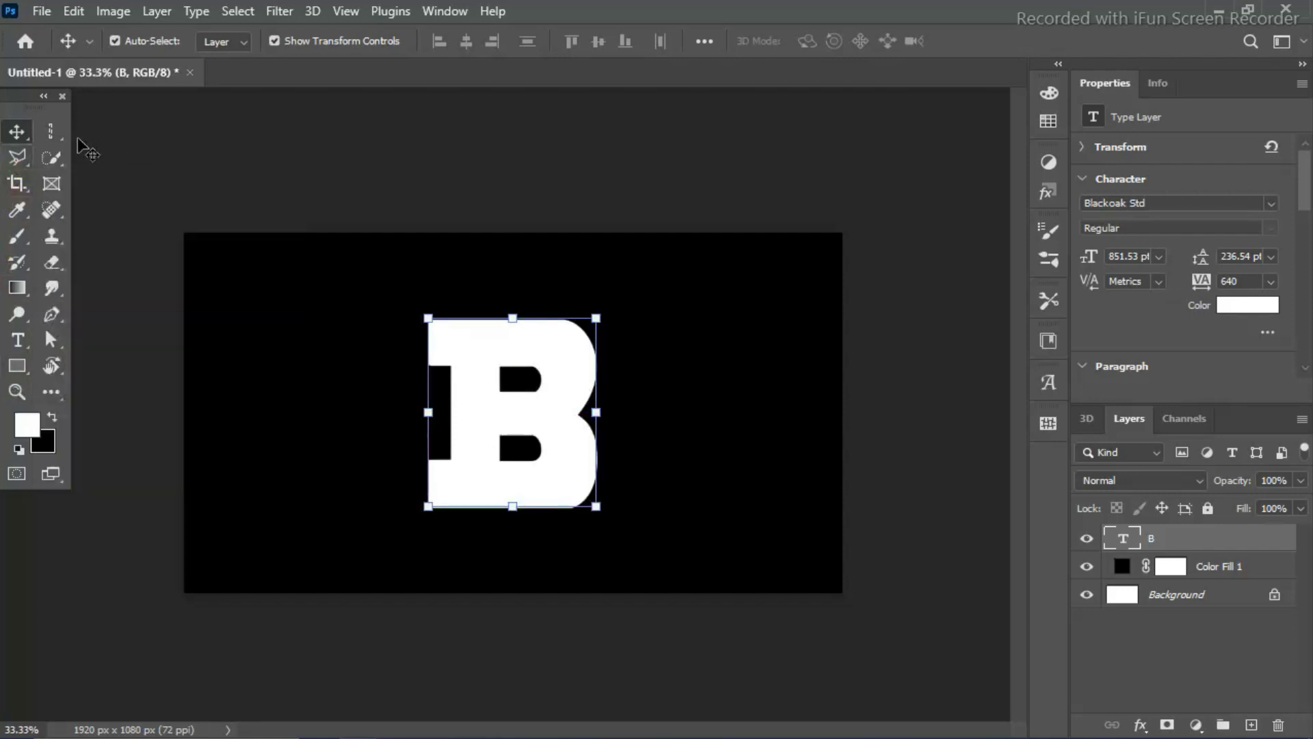
Convert the B layer into an embedded smart object (B.psb) from its Layers panel menu.
right_click(1208, 539)
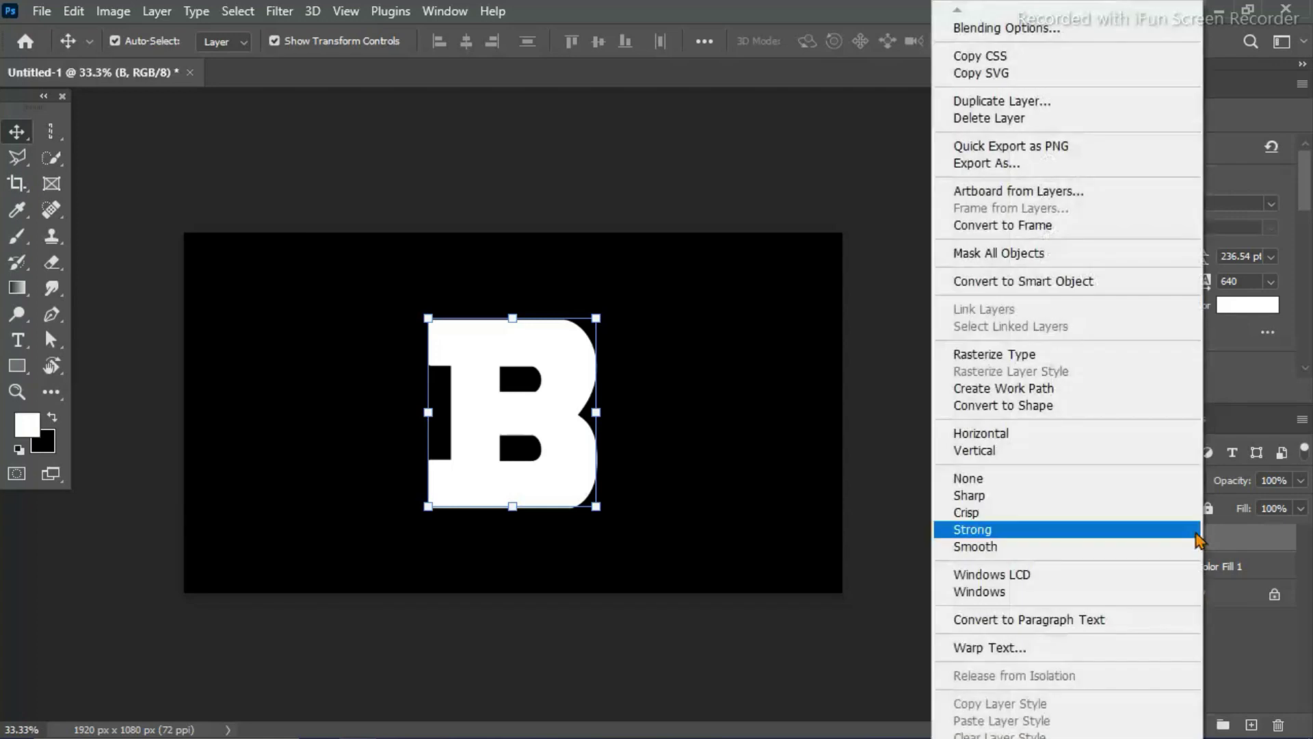
left_click(1113, 290)
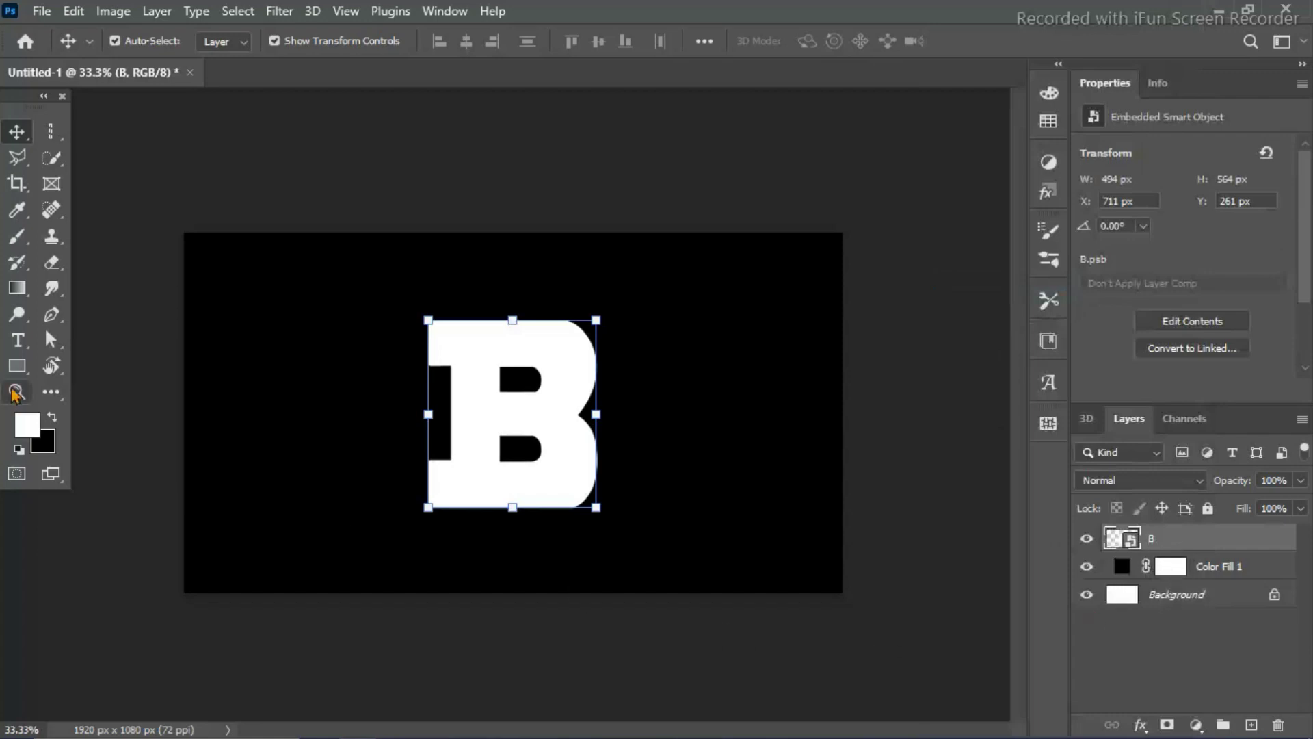
Draw a long thin white rectangle bar across the B and tilt it about -36°.
left_click(21, 367)
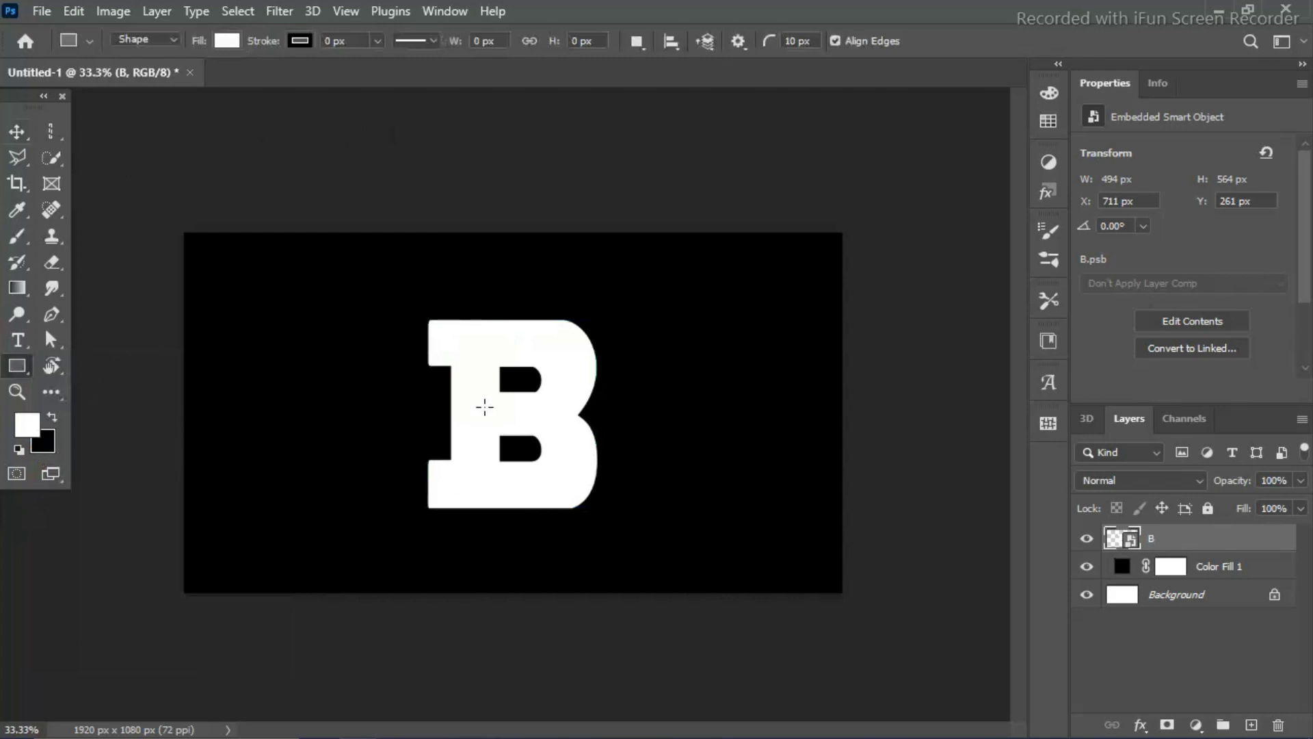
left_click_drag(323, 365, 703, 370)
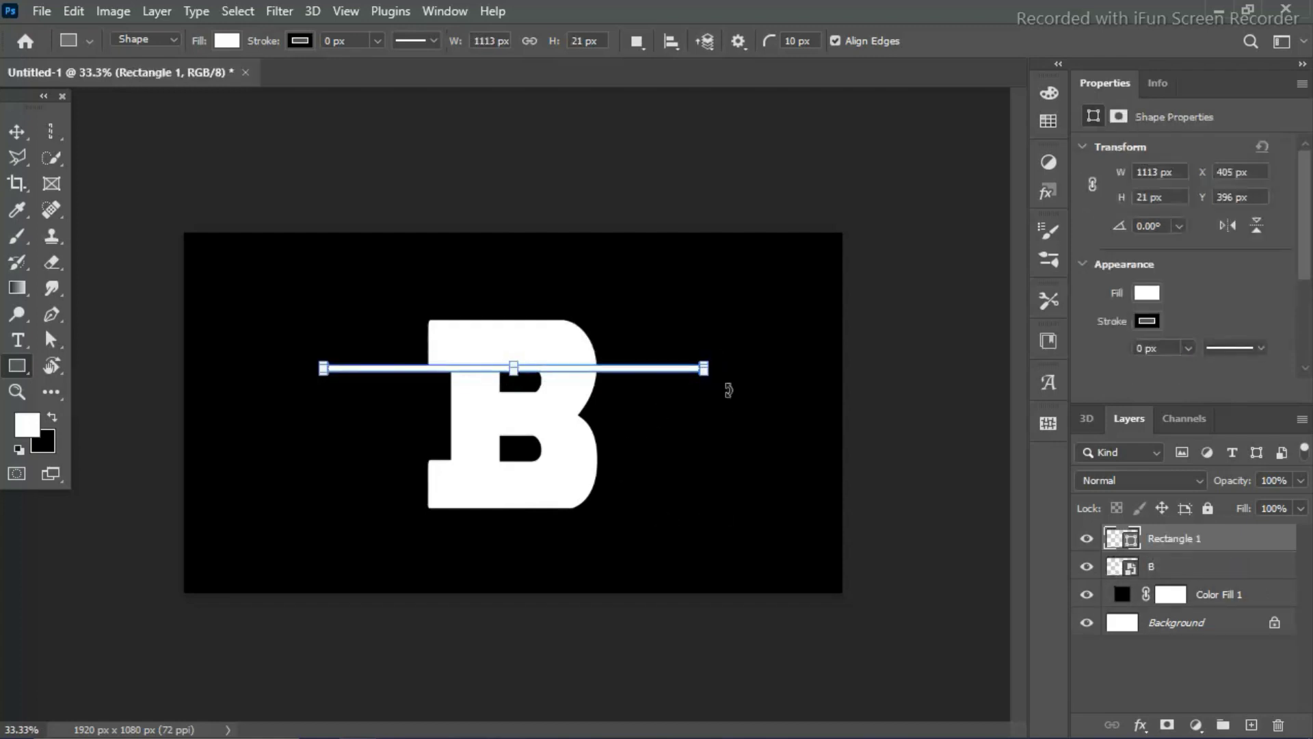
left_click_drag(718, 380, 679, 265)
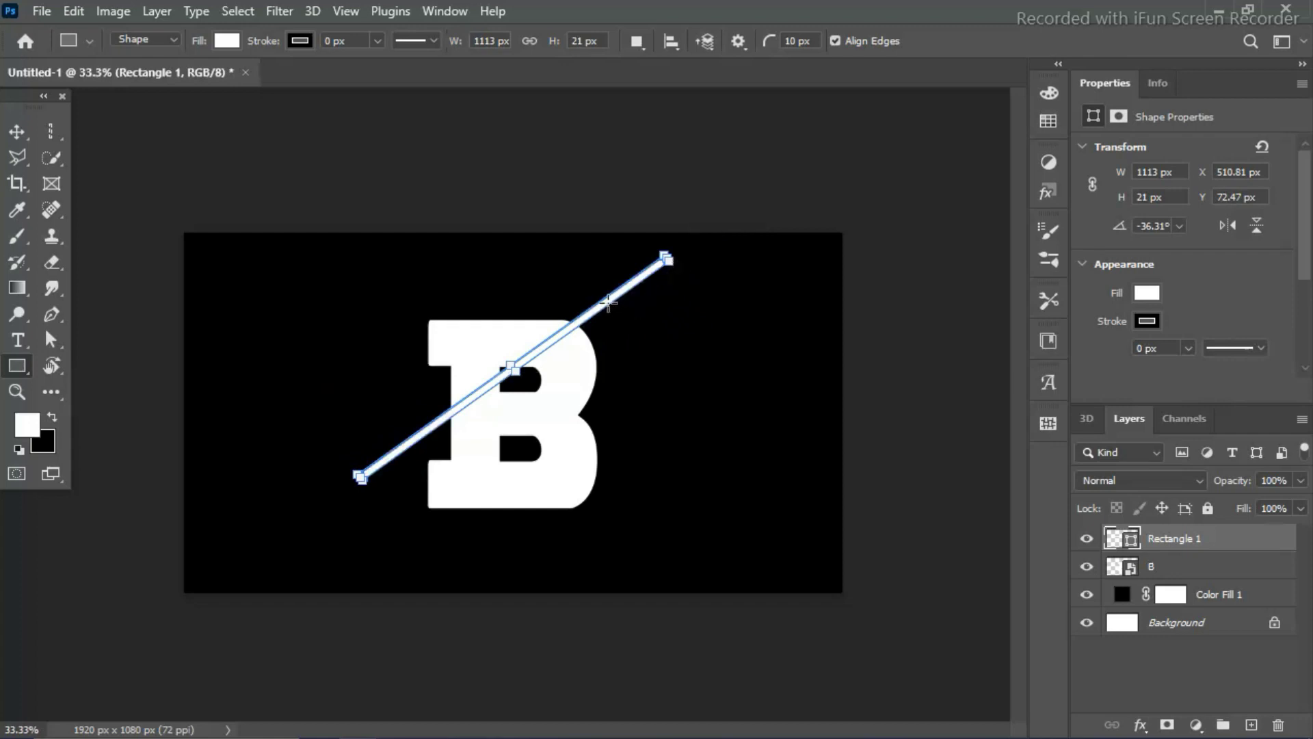
Move the bar against the canvas top edge and duplicate it offset down and right.
key("v")
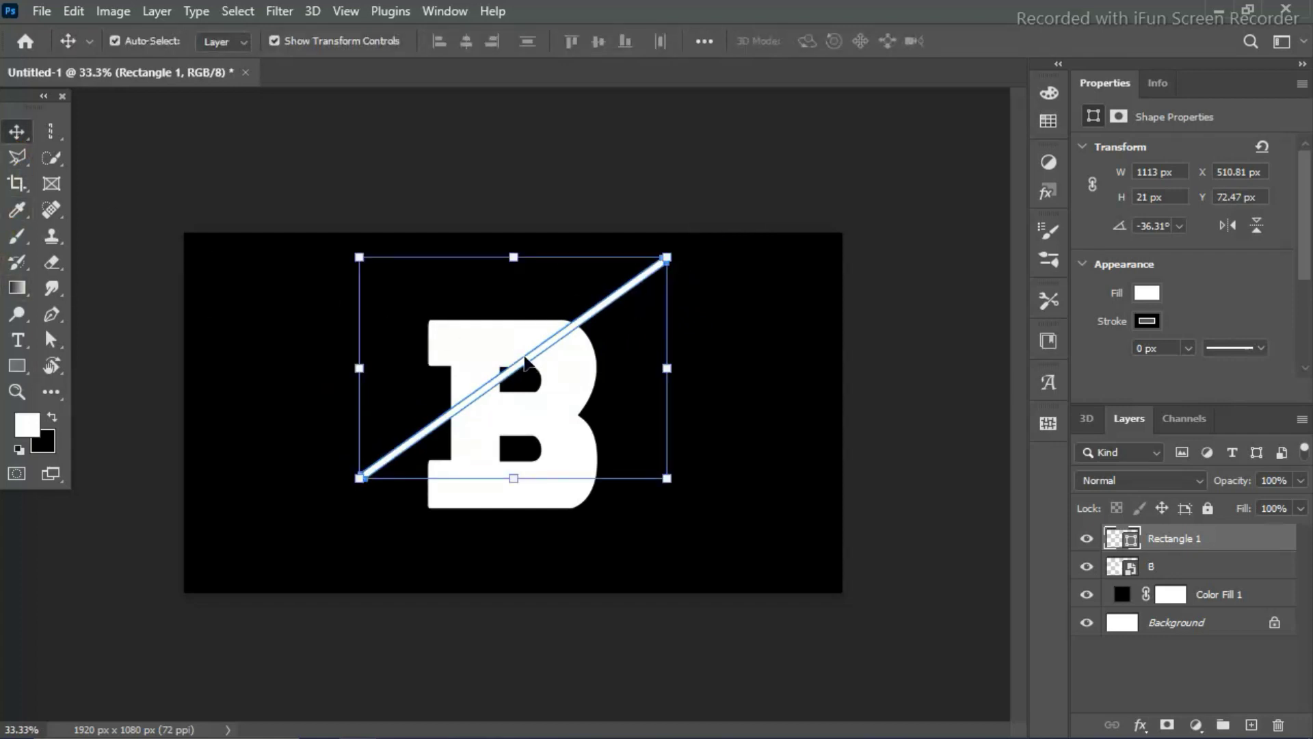
left_click_drag(546, 343, 517, 323)
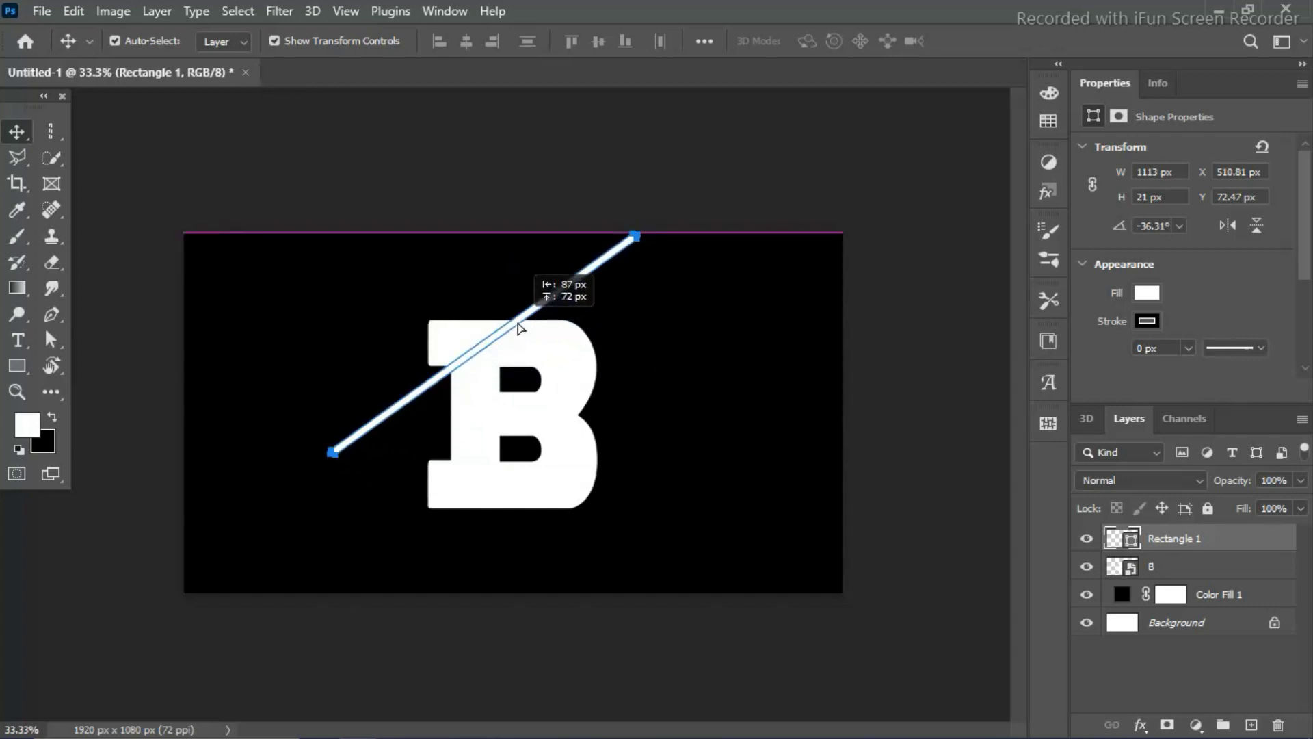
left_click_drag(518, 329, 519, 328)
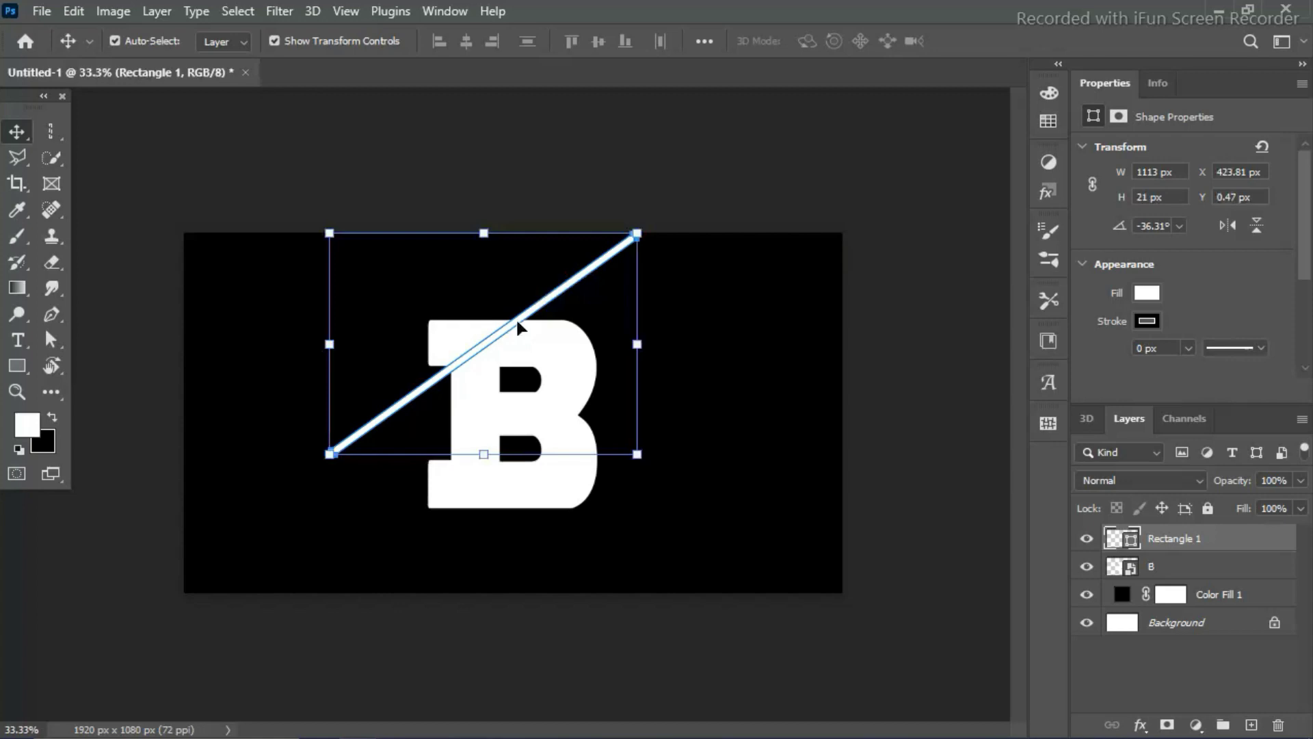
left_click_drag(516, 319, 532, 330)
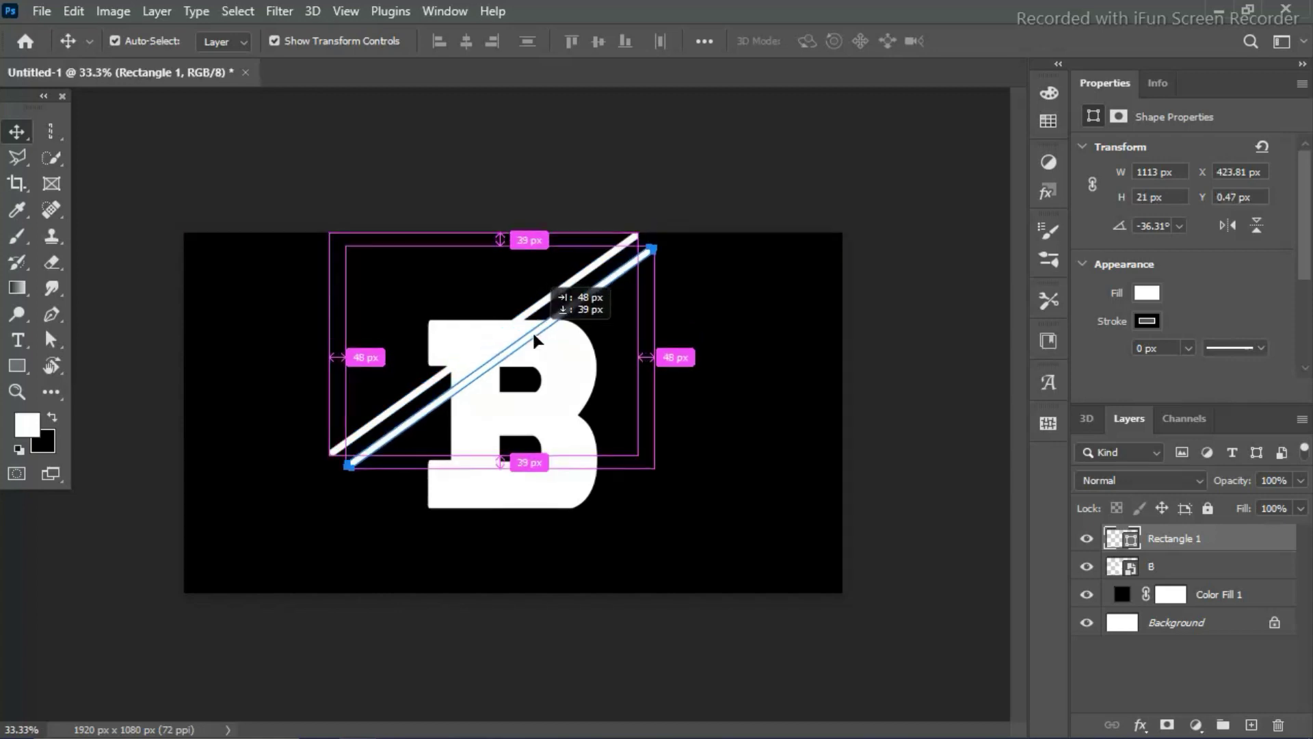
Place the bar copy parallel below the original and merge both bars into one layer.
left_click_drag(532, 330, 532, 330)
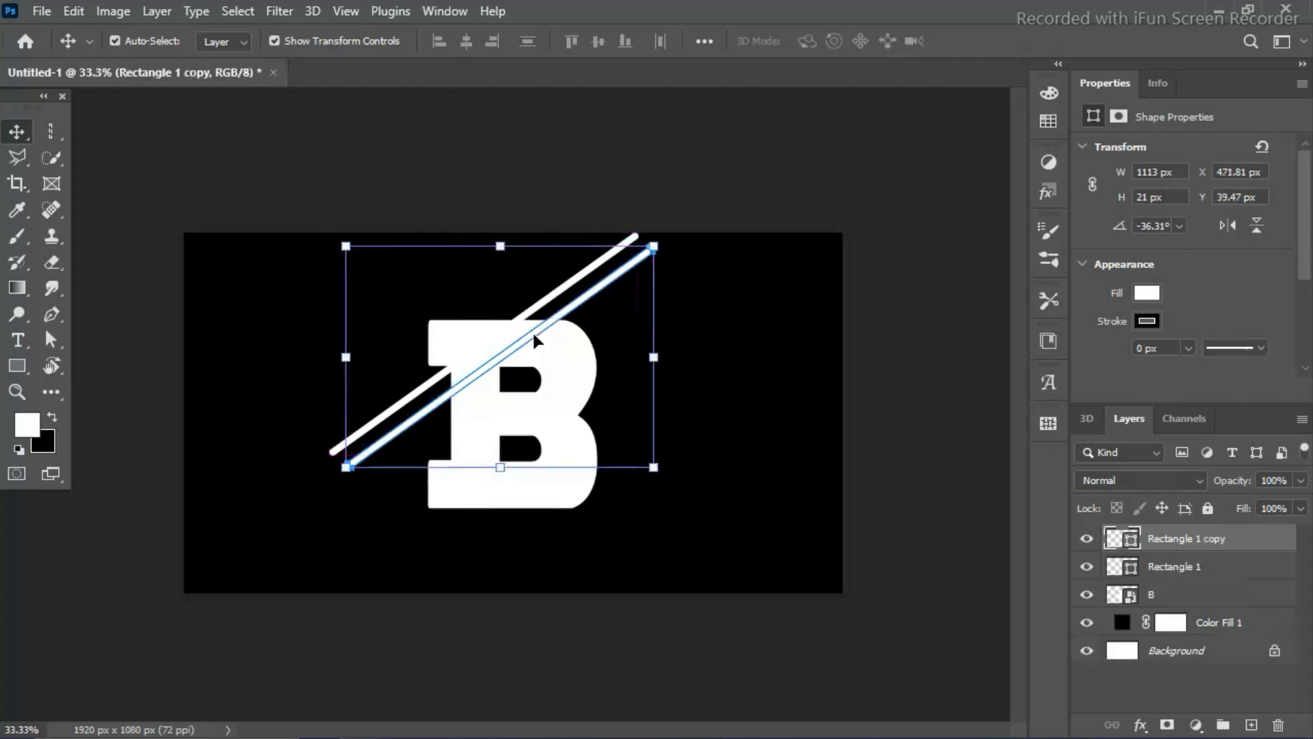
left_click(1203, 569, "shift")
key("ctrl+e")
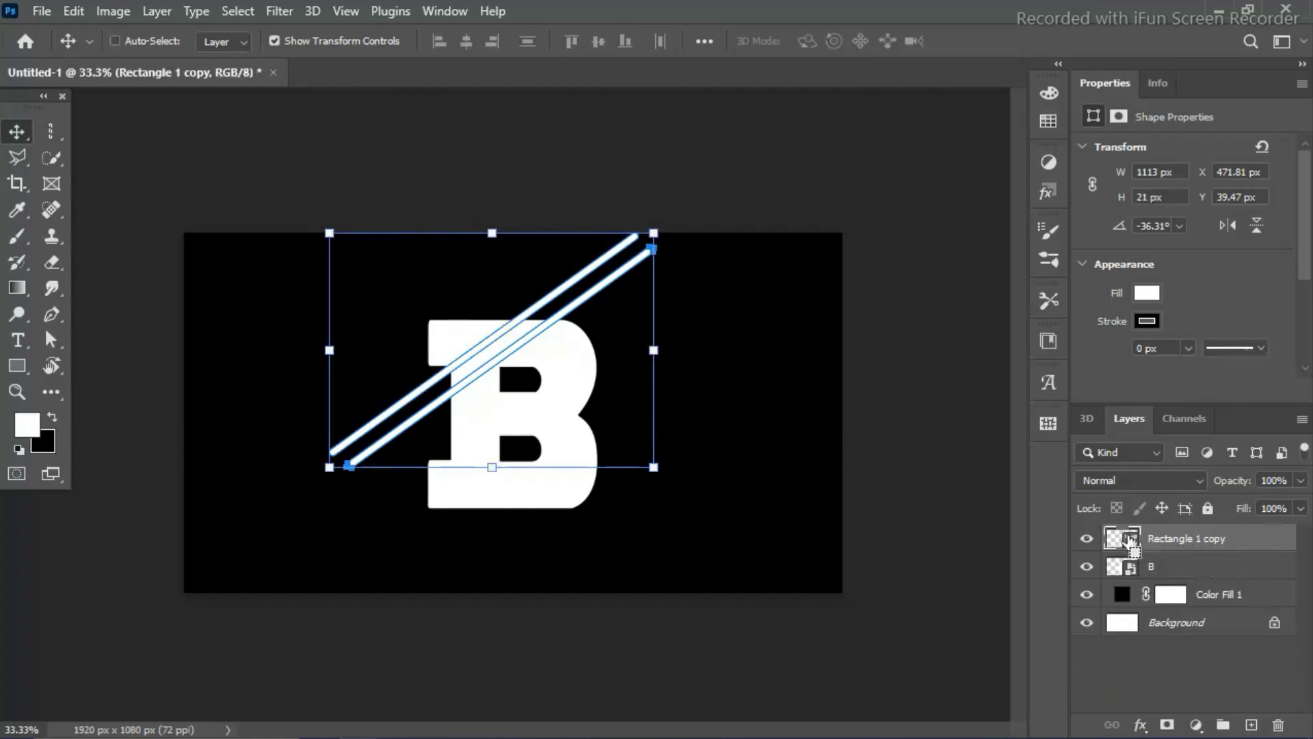
Load the merged bars as a selection and hide the bars layer.
key("ctrl")
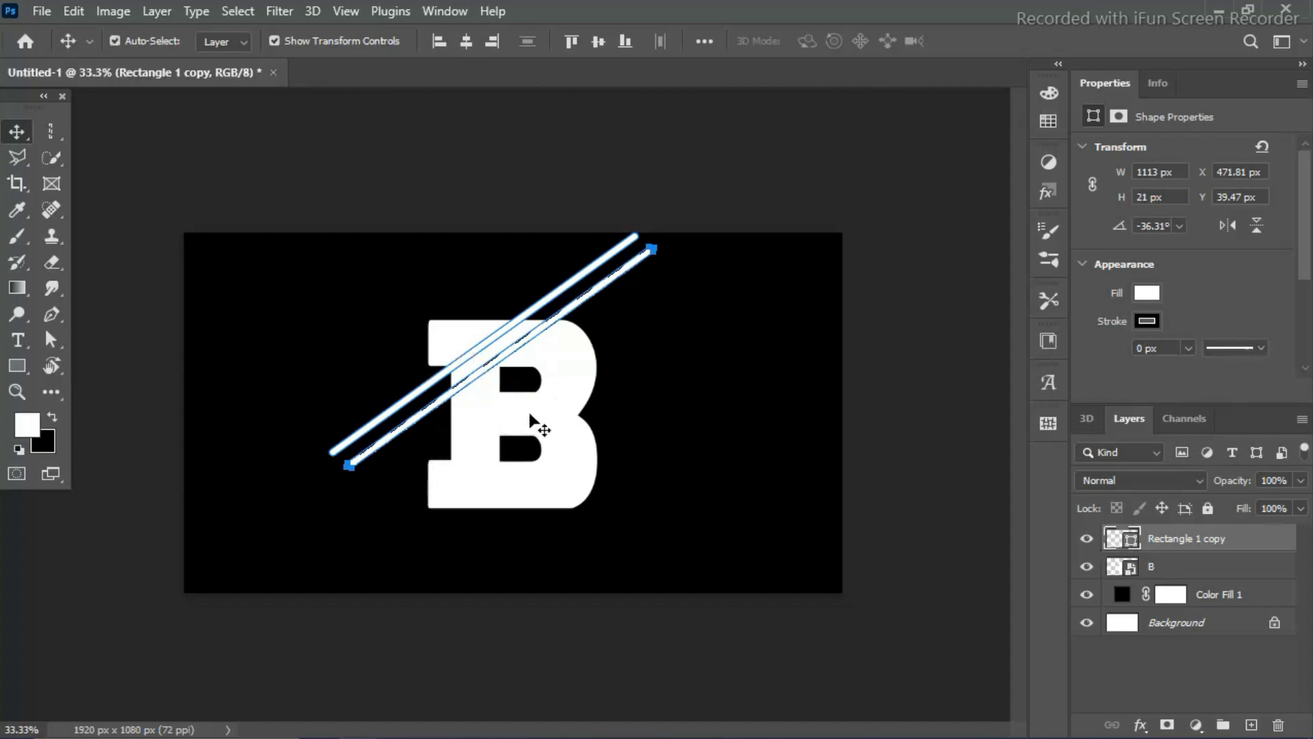
left_click(1087, 539)
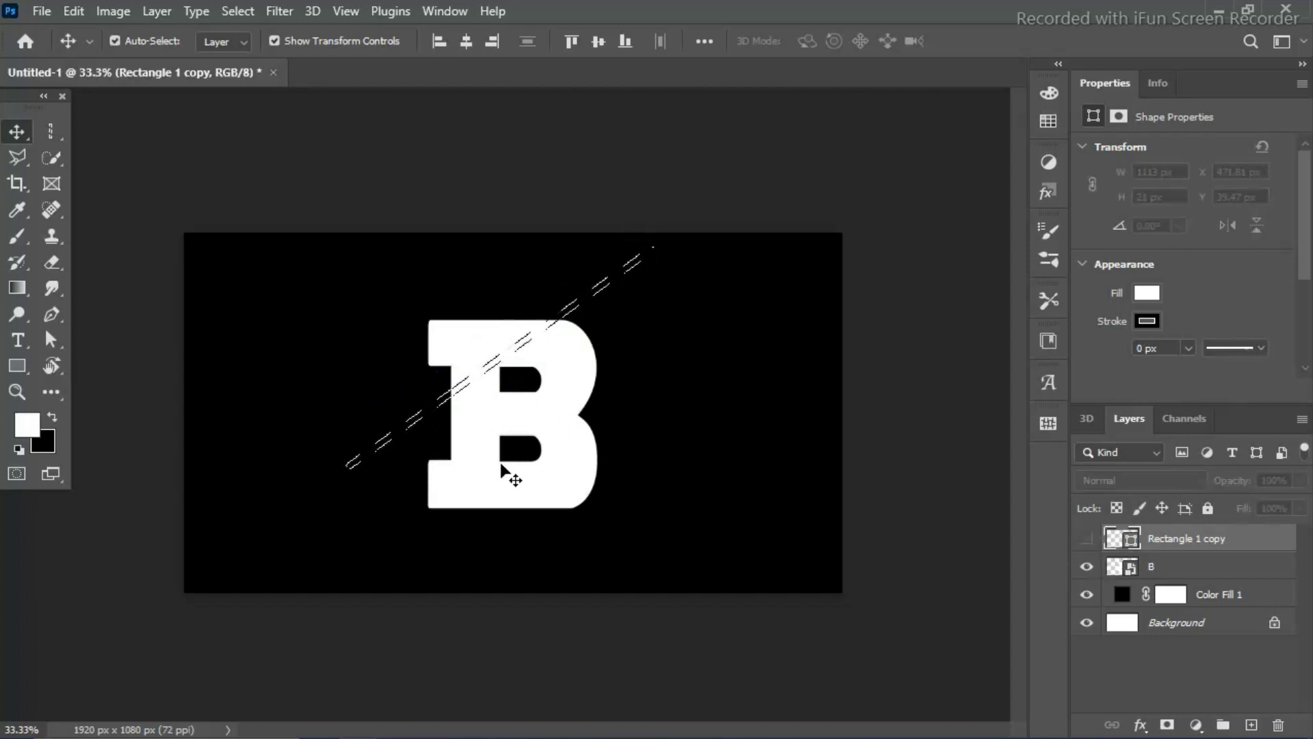
left_click(1088, 539)
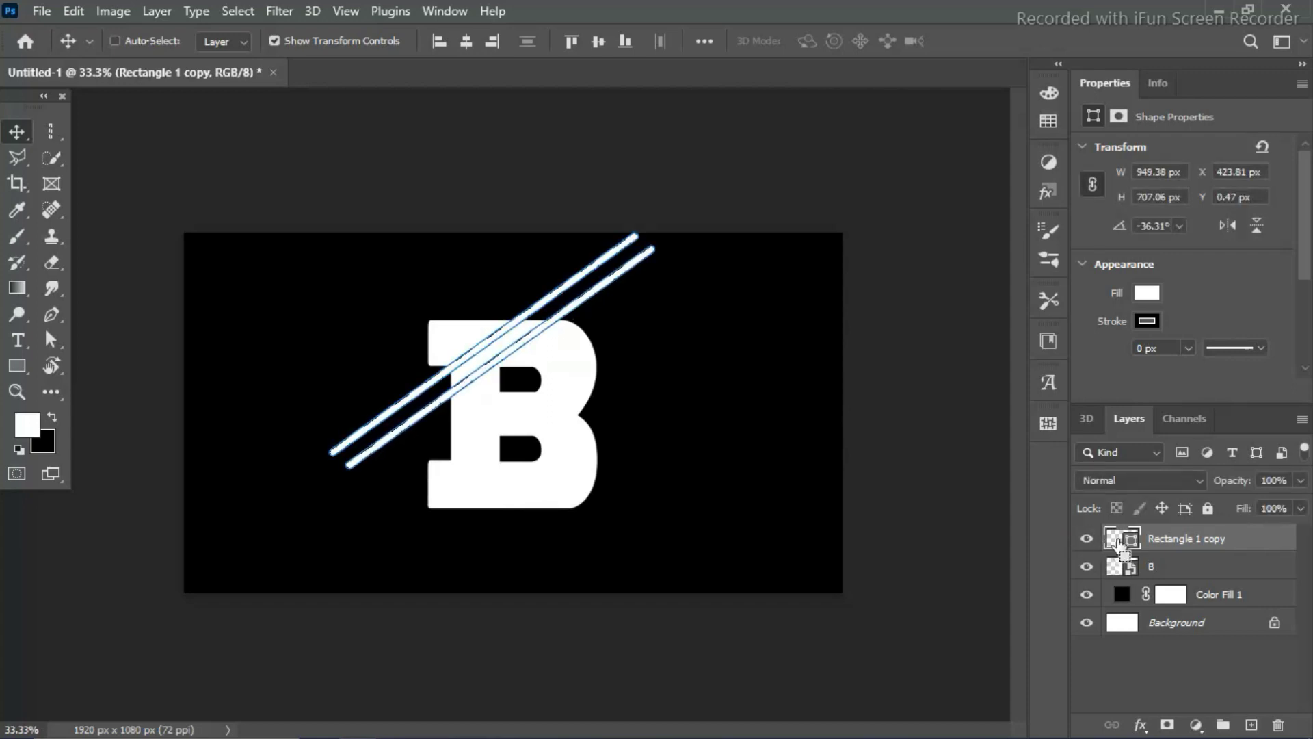
left_click(1086, 539)
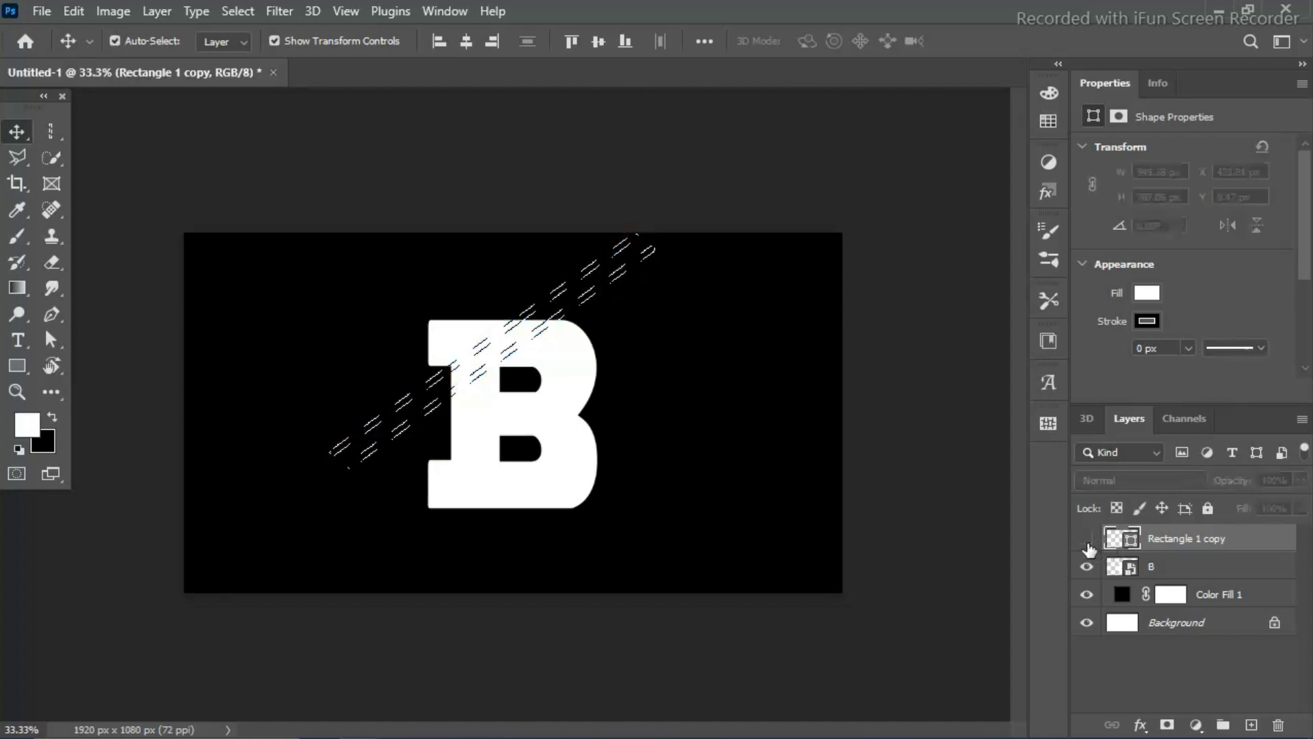
Rasterize the B and erase it inside the diagonal stripe selection, with eraser size 300.
left_click(52, 264)
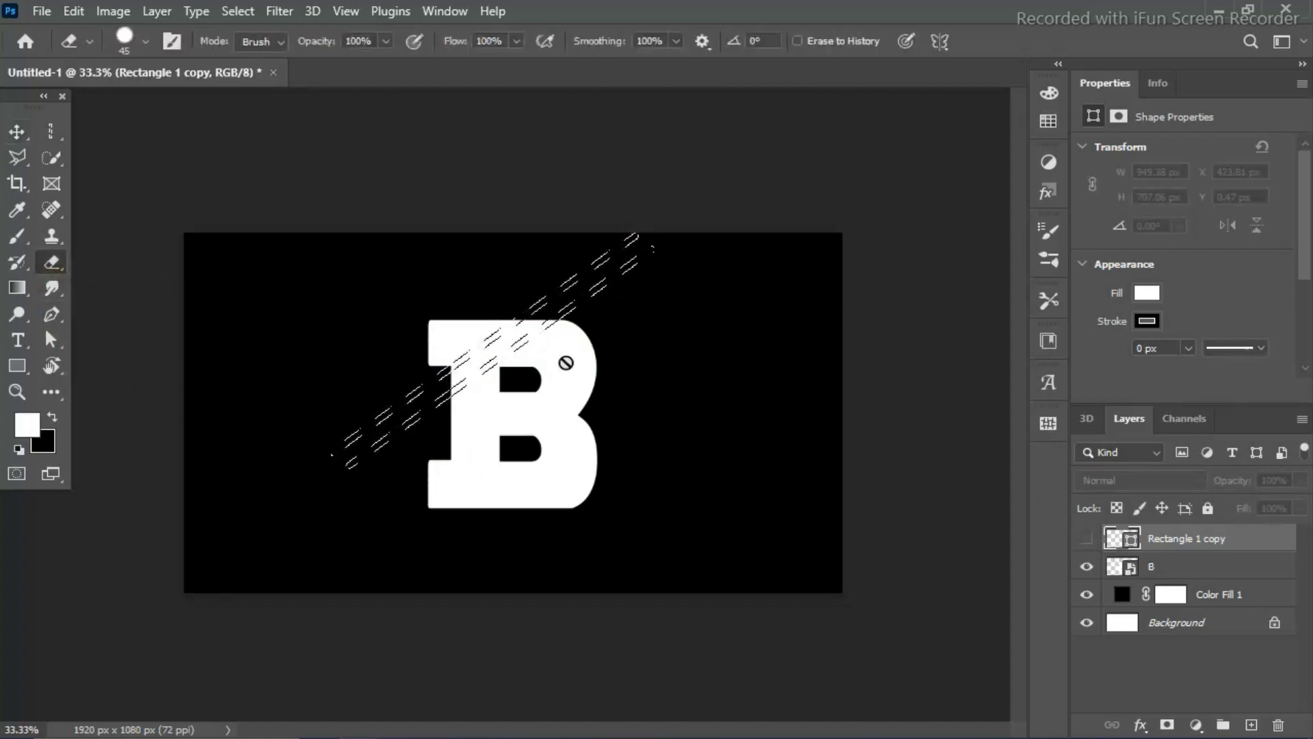
left_click(1110, 569)
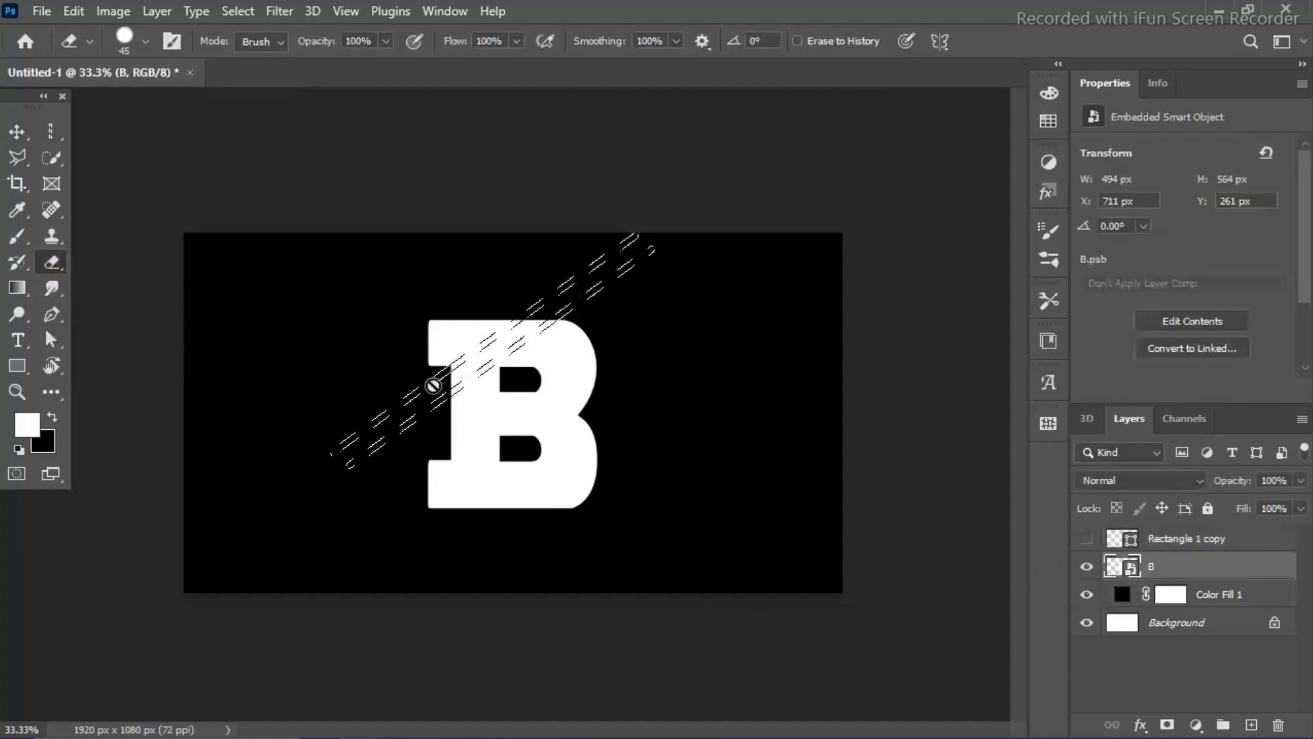
left_click(464, 359)
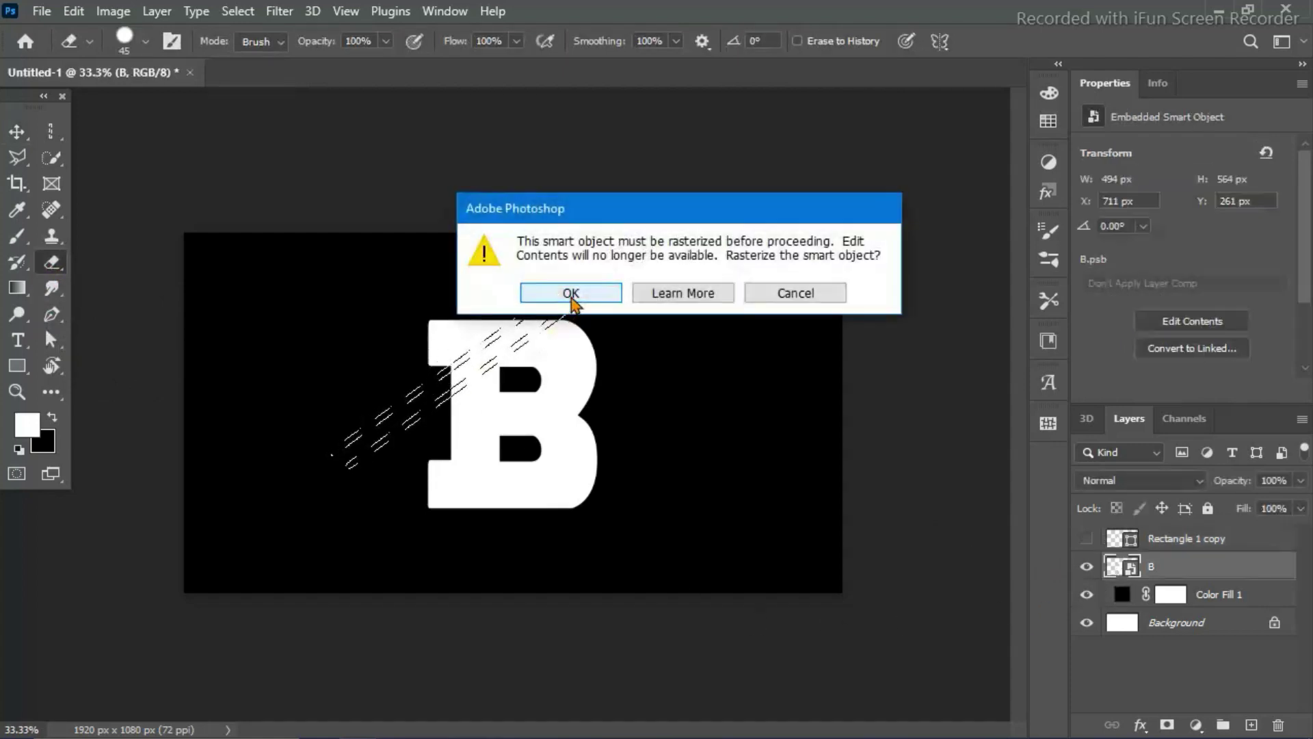
left_click(571, 294)
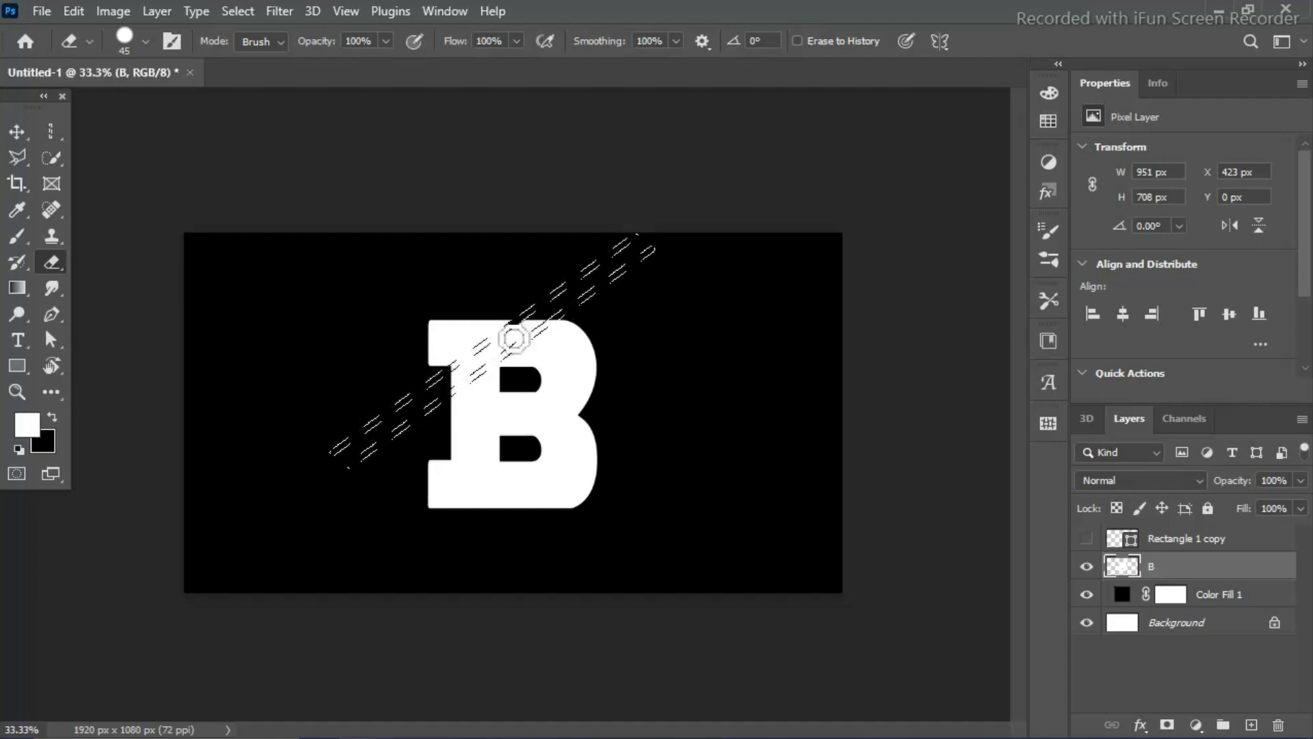
mouse_move(474, 383)
left_mouse_down()
mouse_move(415, 455)
mouse_move(561, 315)
left_mouse_up()
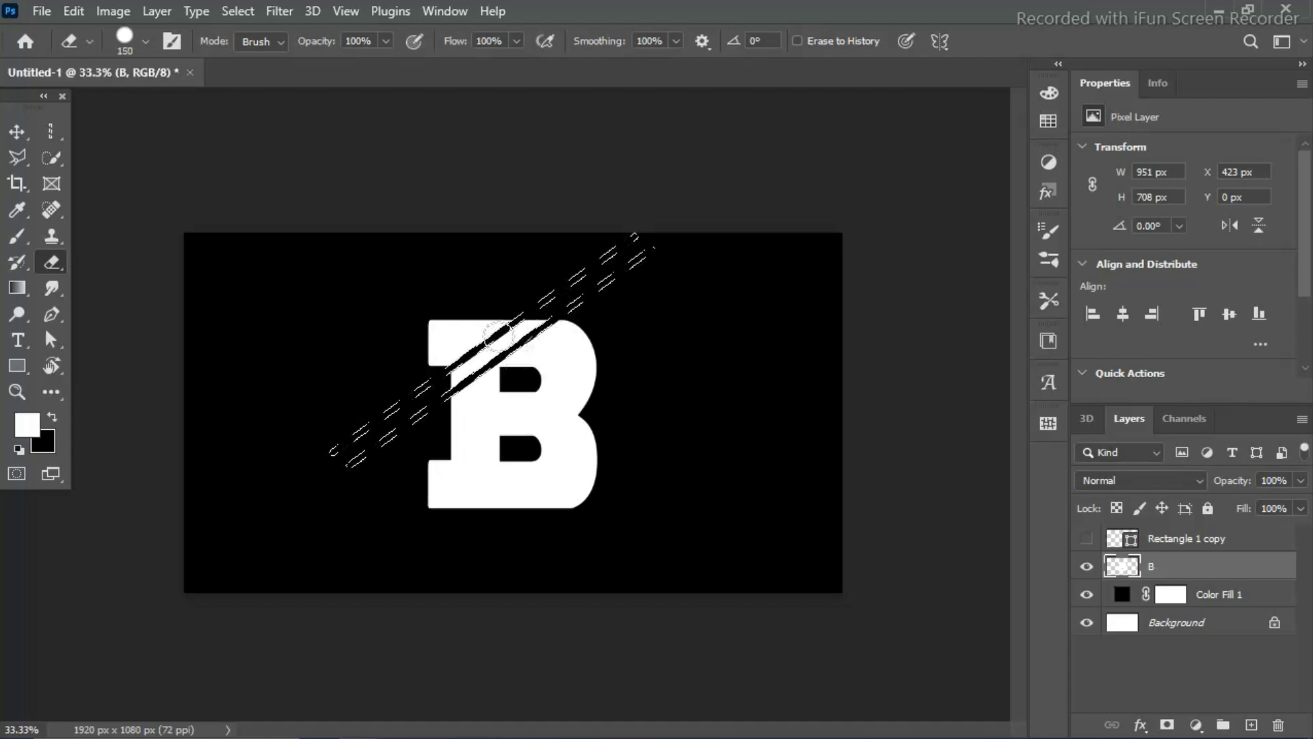
key("bracketright")
key("bracketright")
key("bracketright")
Delete the diagonal bars layer and clear the stripe selection.
left_click(1163, 538)
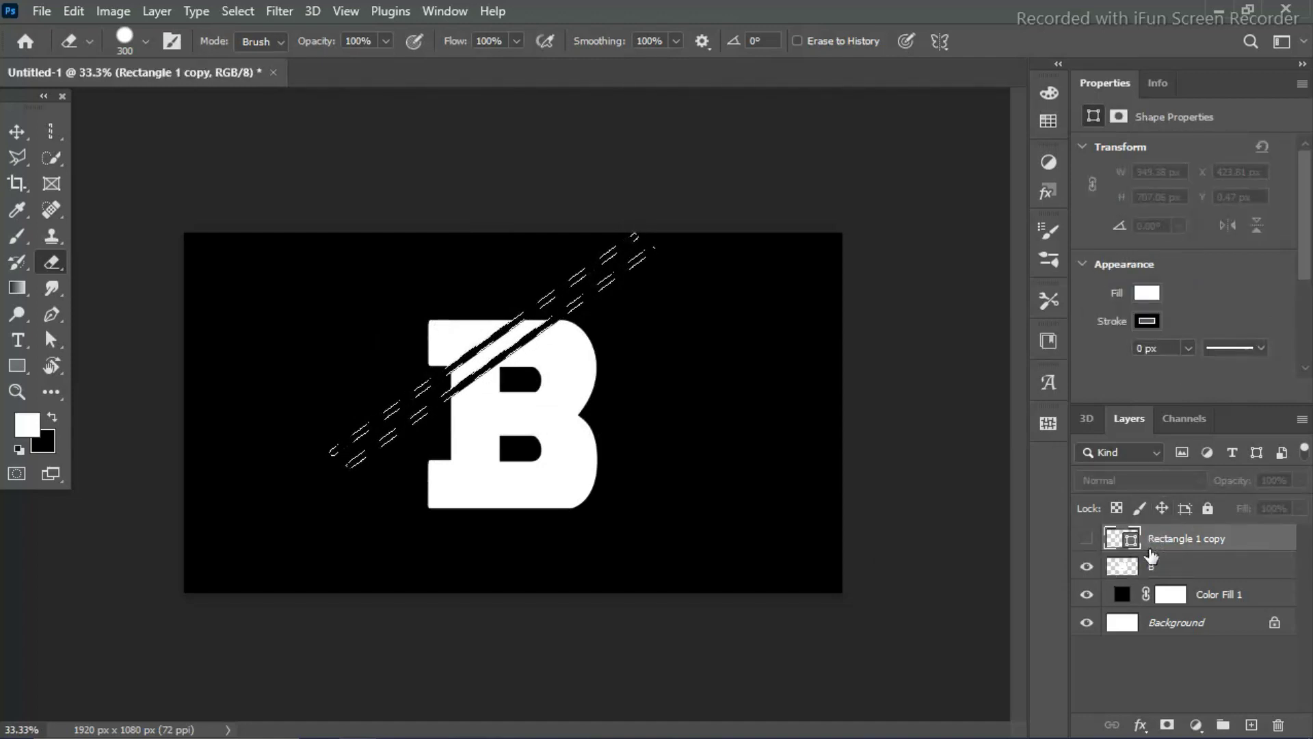
left_click(1276, 727)
key("Return")
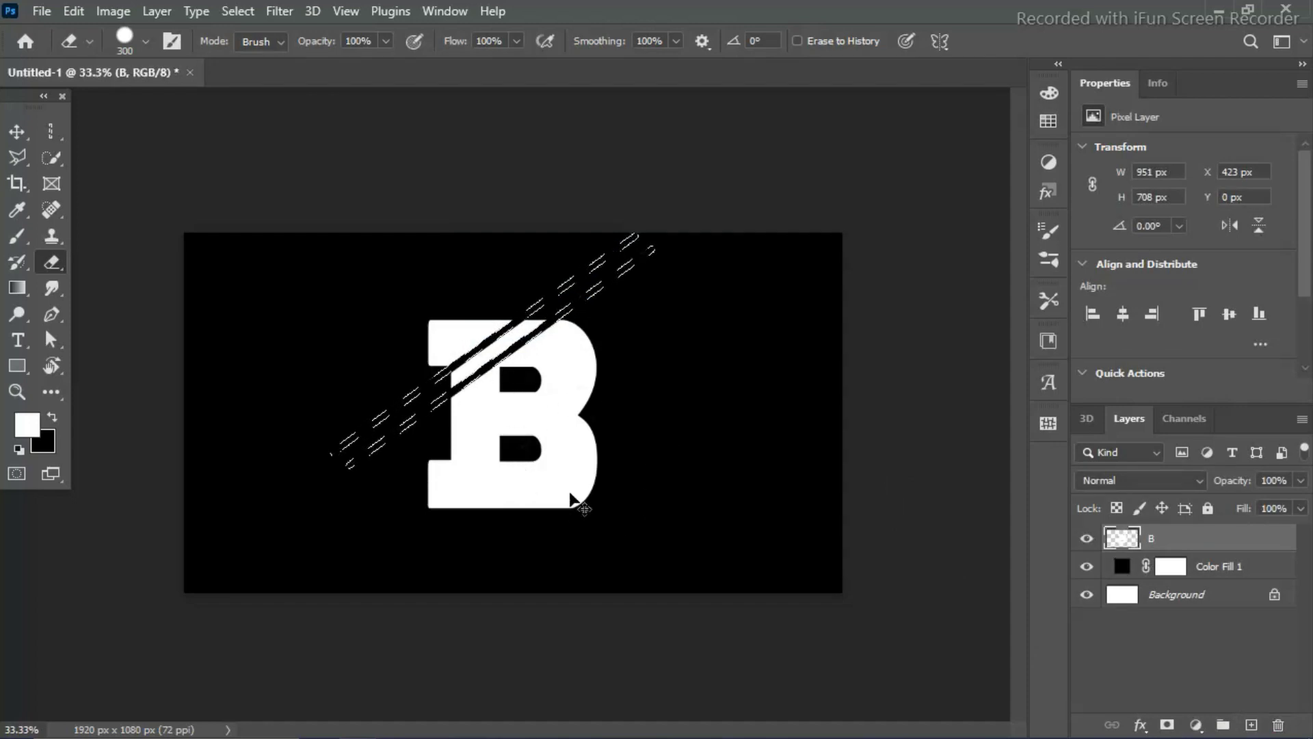
key("ctrl+d")
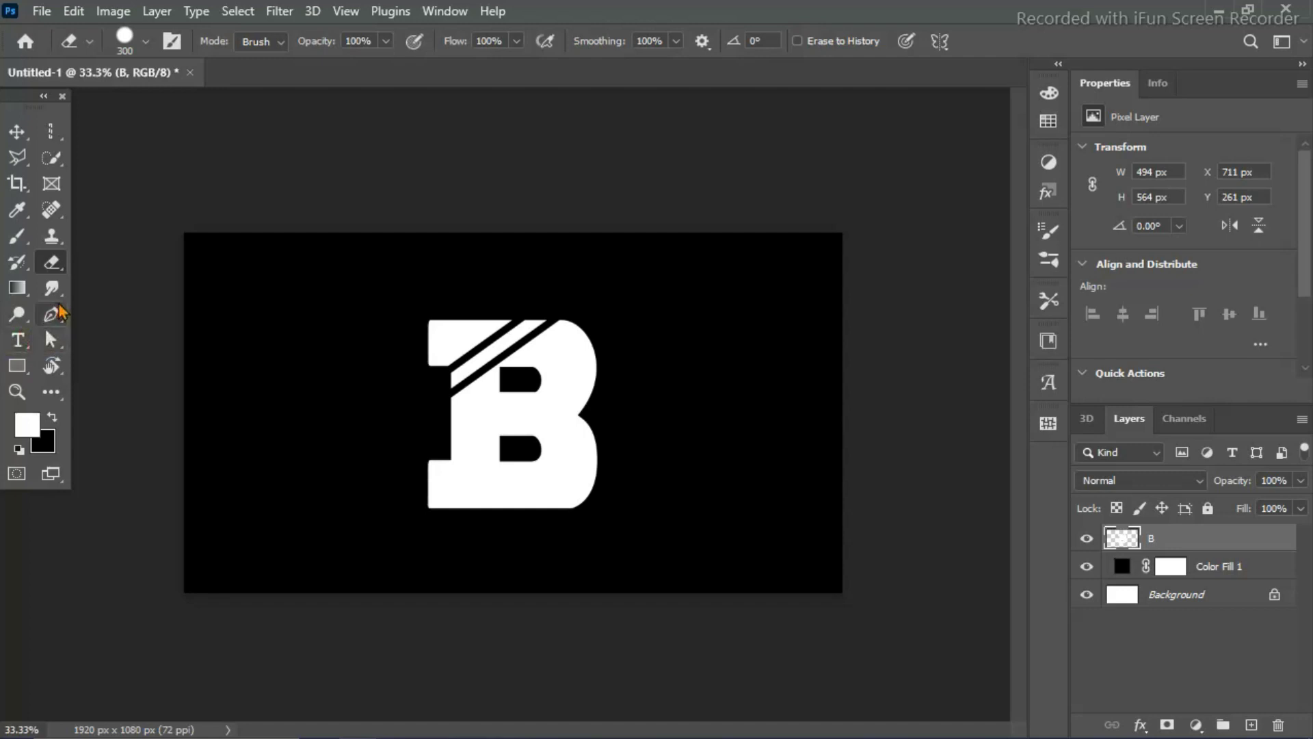
left_click(54, 314)
Draw a closed white crescent leaf on top of the B with the Pen tool, then duplicate its layer.
key("ctrl+plus")
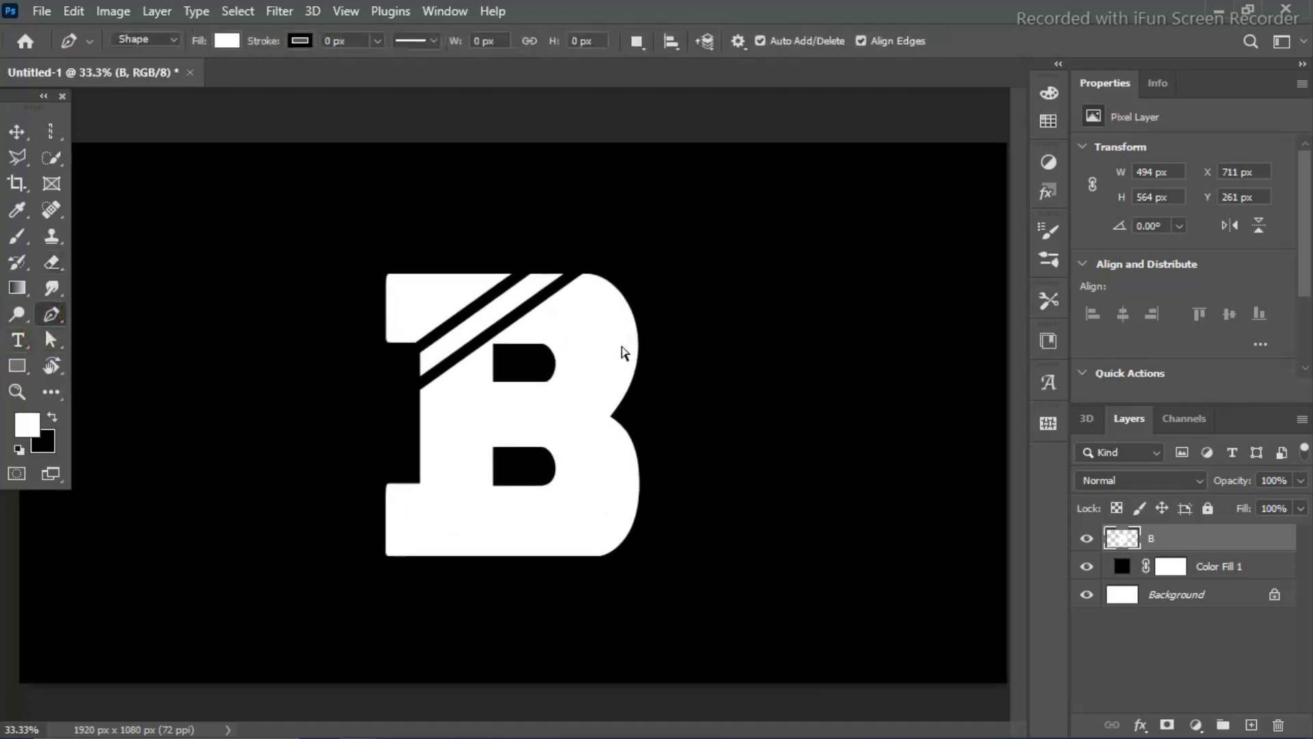
key("ctrl+plus")
key("ctrl+plus")
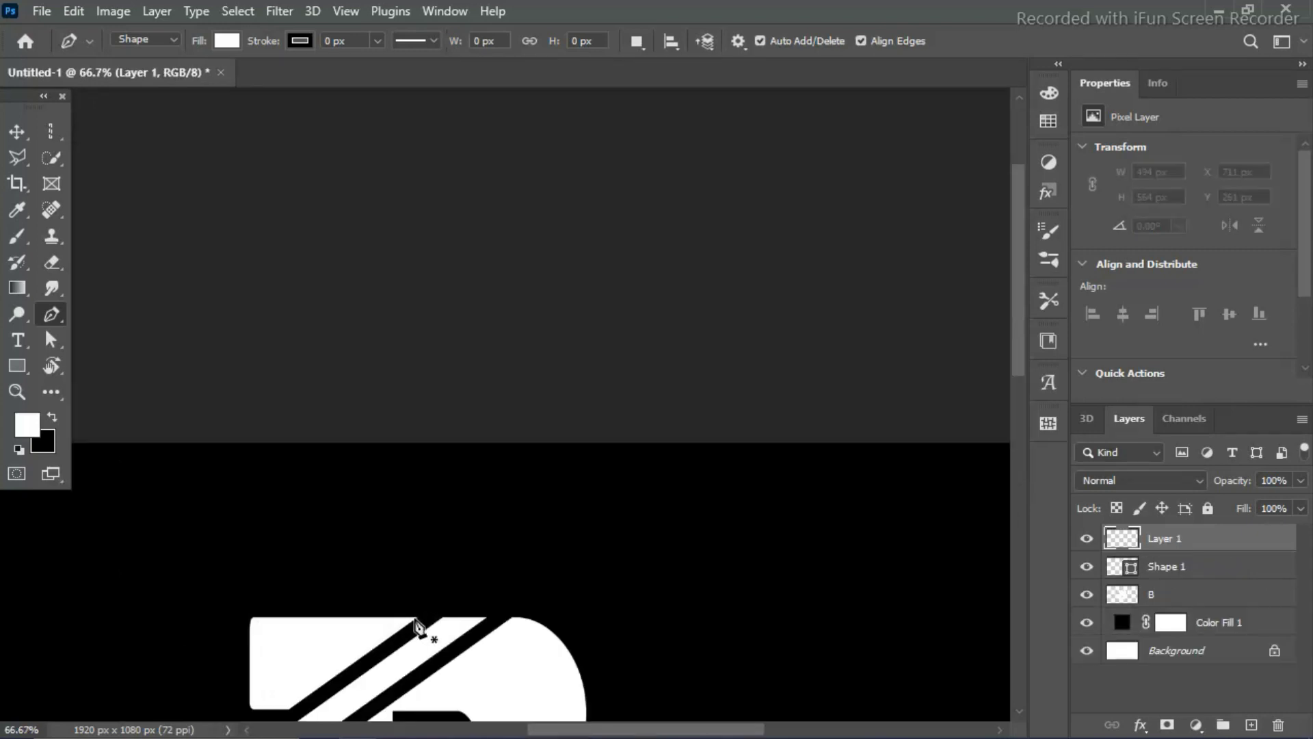
left_click(415, 618)
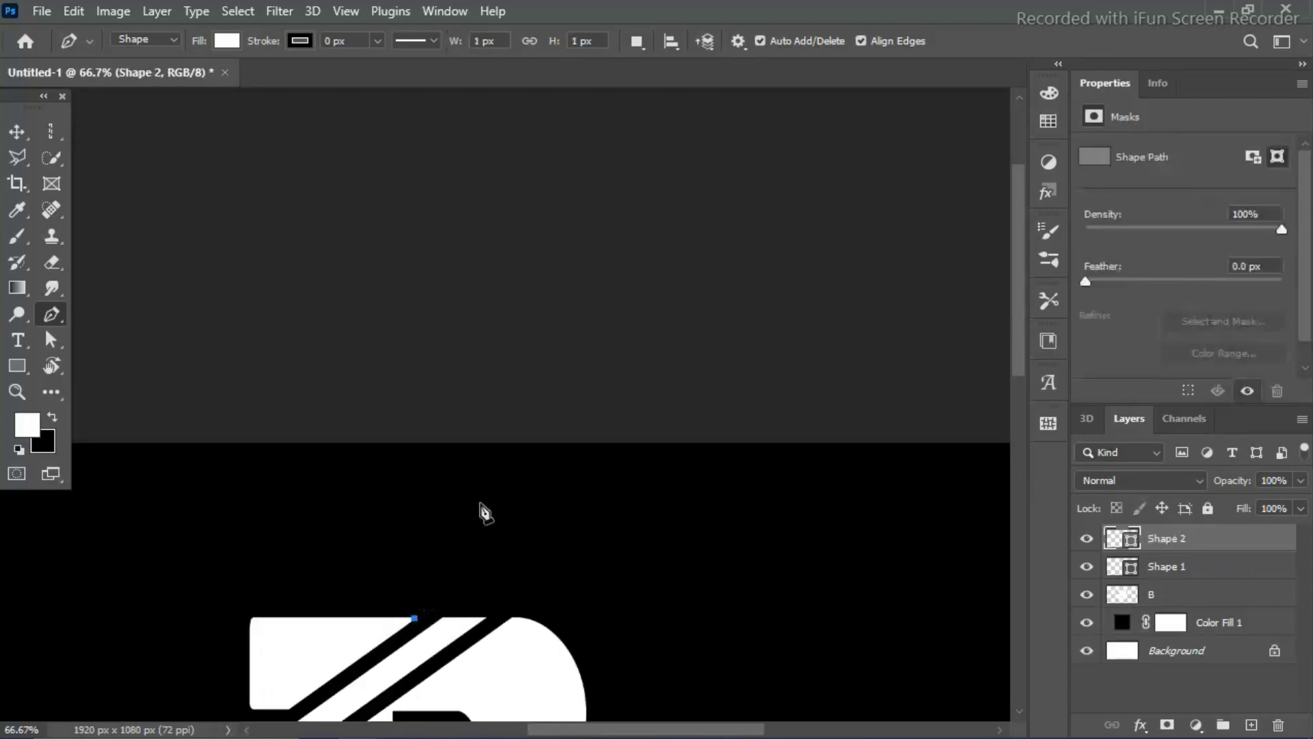
left_click_drag(482, 526, 579, 526)
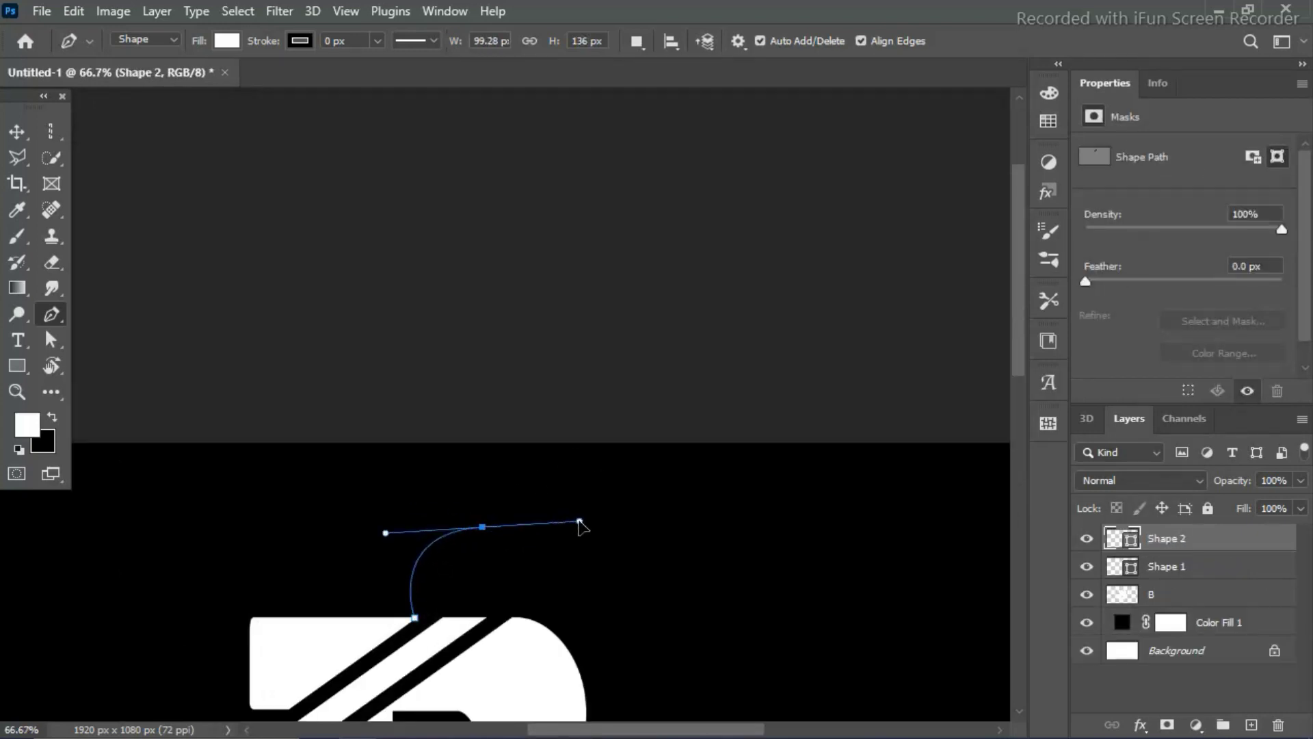
mouse_move(415, 617)
left_mouse_down()
mouse_move(395, 707)
mouse_move(433, 695)
left_mouse_up()
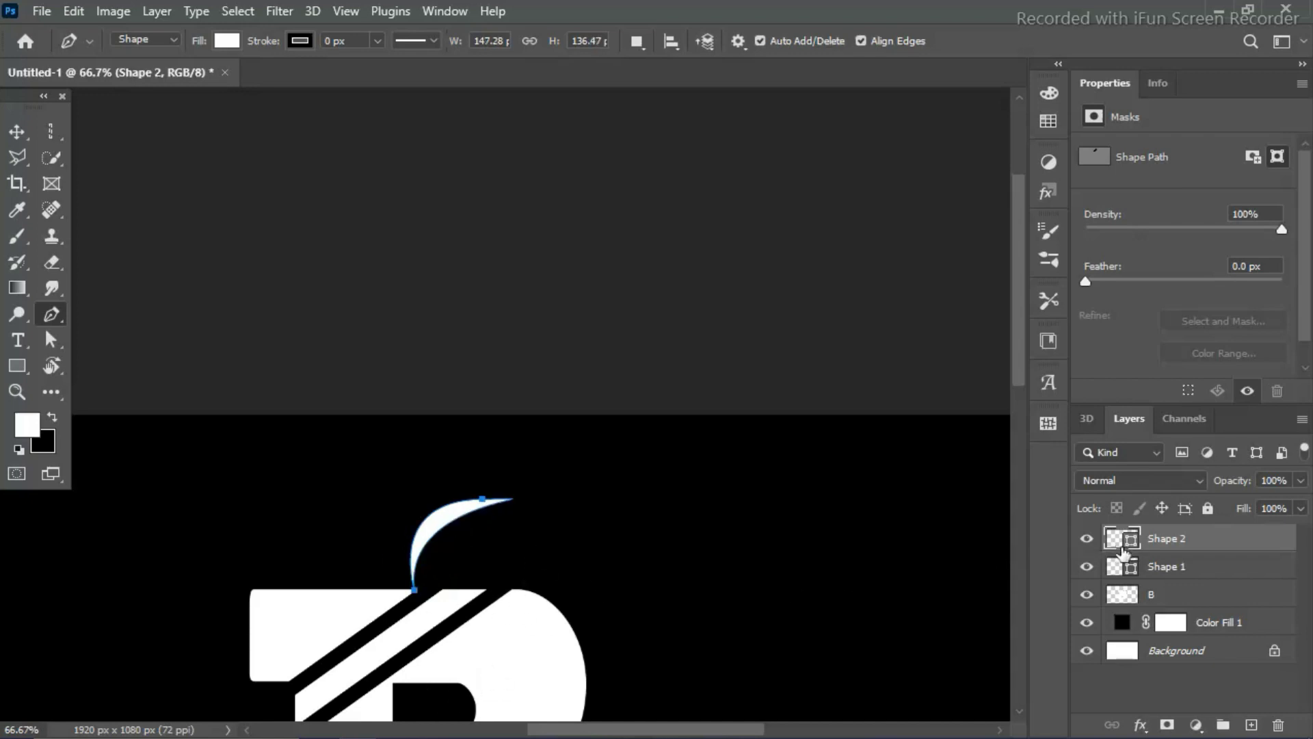
key("ctrl+j")
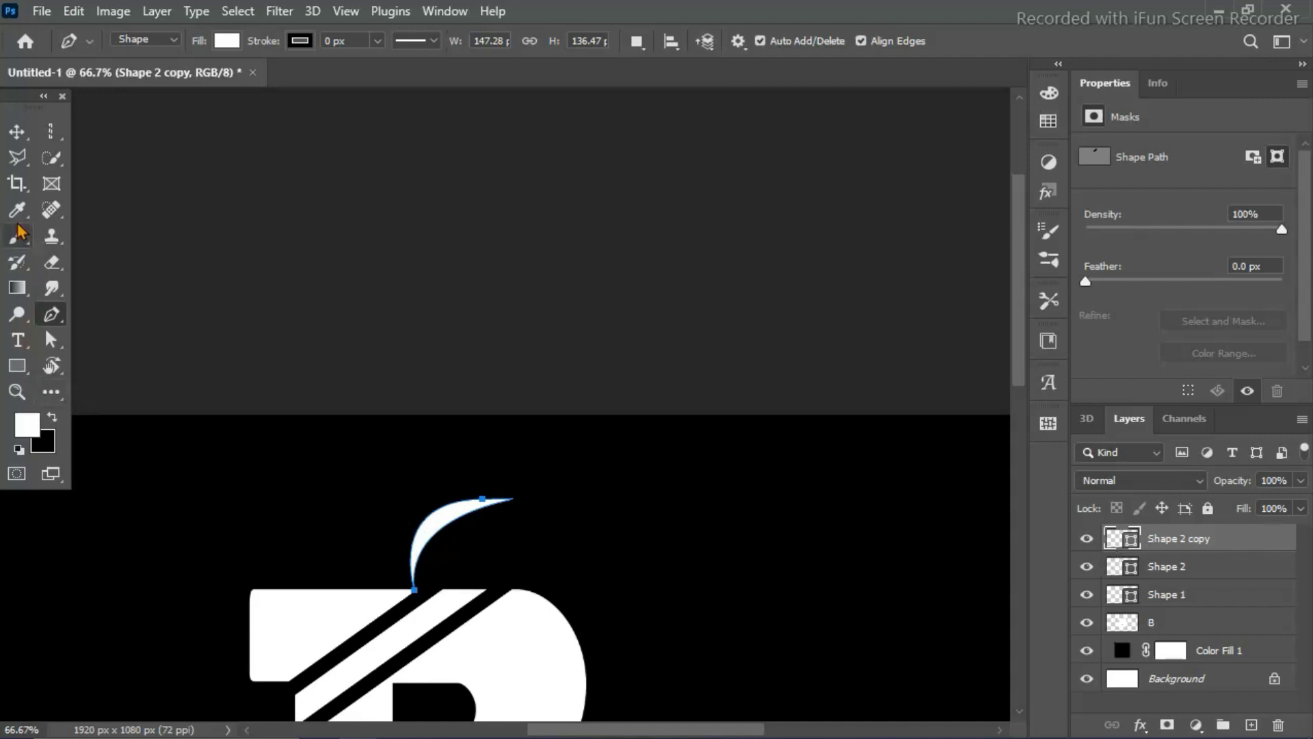
Rotate the leaf copy about -21°, nudge it slightly left, and zoom out to see the logo.
key("v")
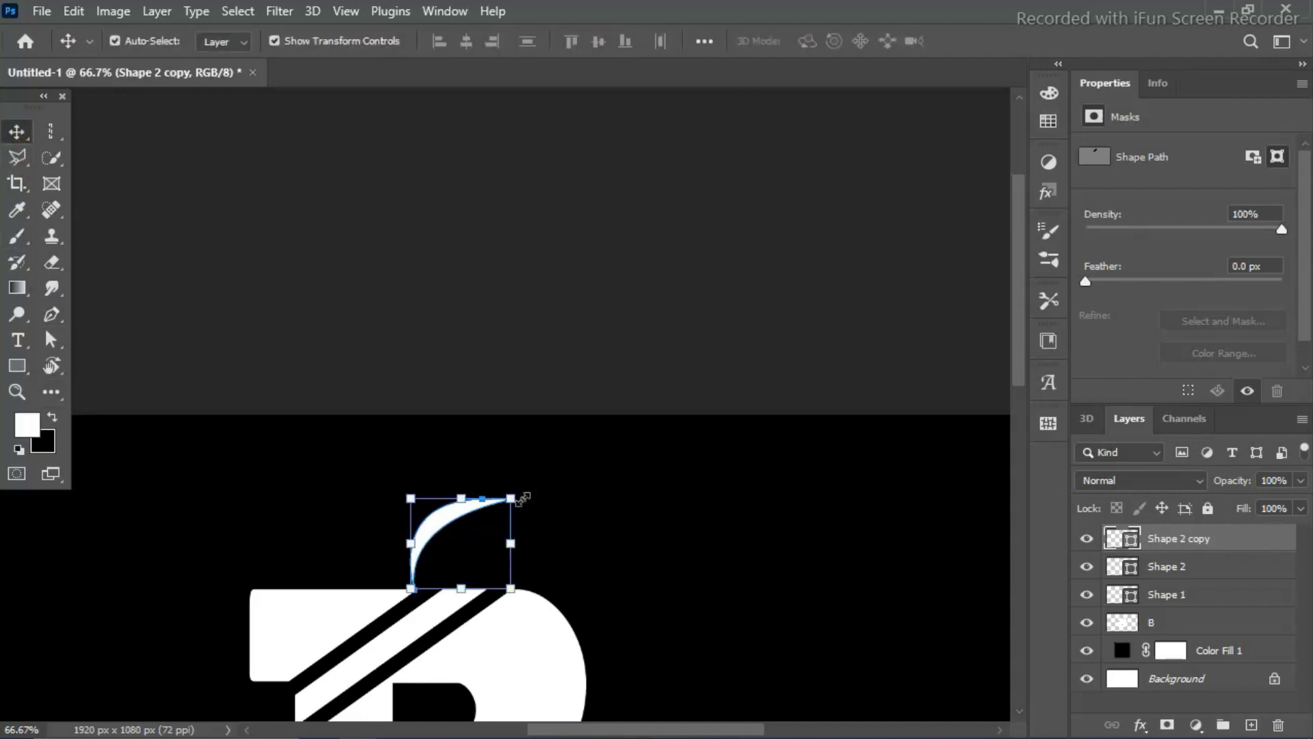
left_click_drag(528, 497, 509, 475)
mouse_move(416, 543)
left_mouse_down()
mouse_move(404, 542)
mouse_move(443, 534)
left_mouse_up()
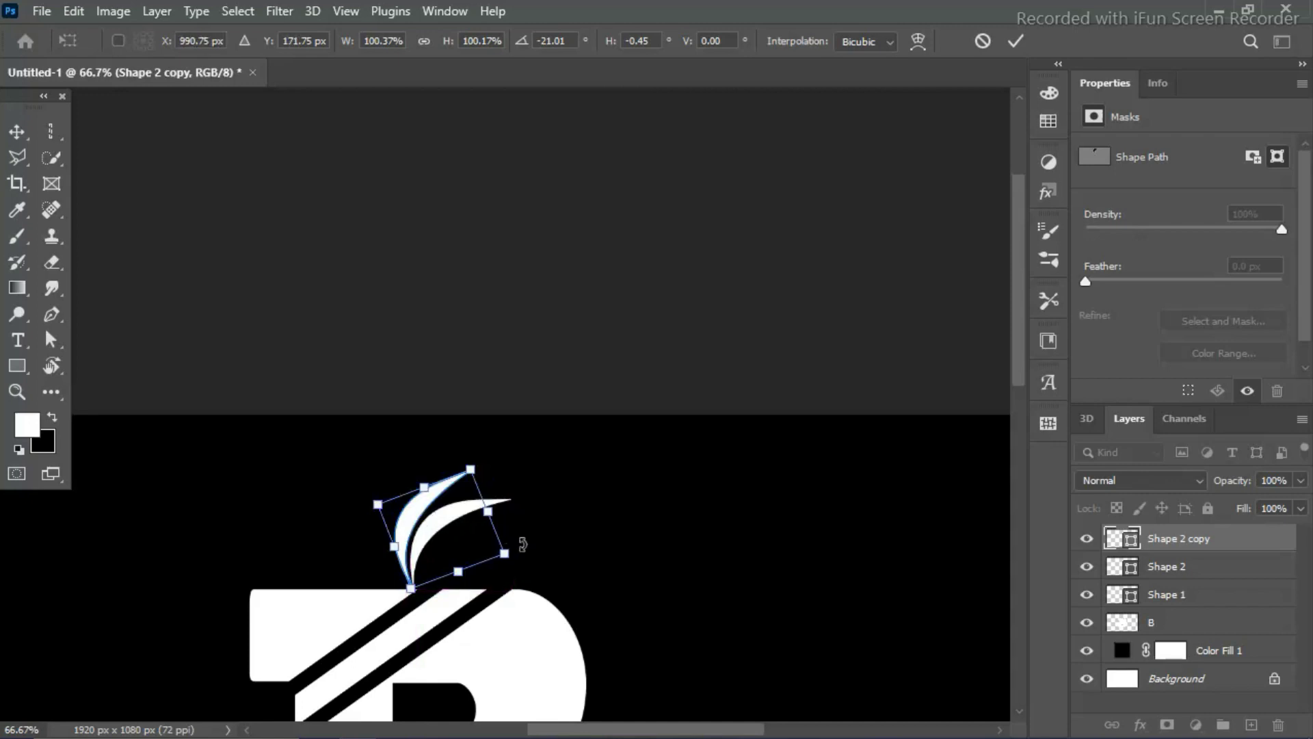
key("Return")
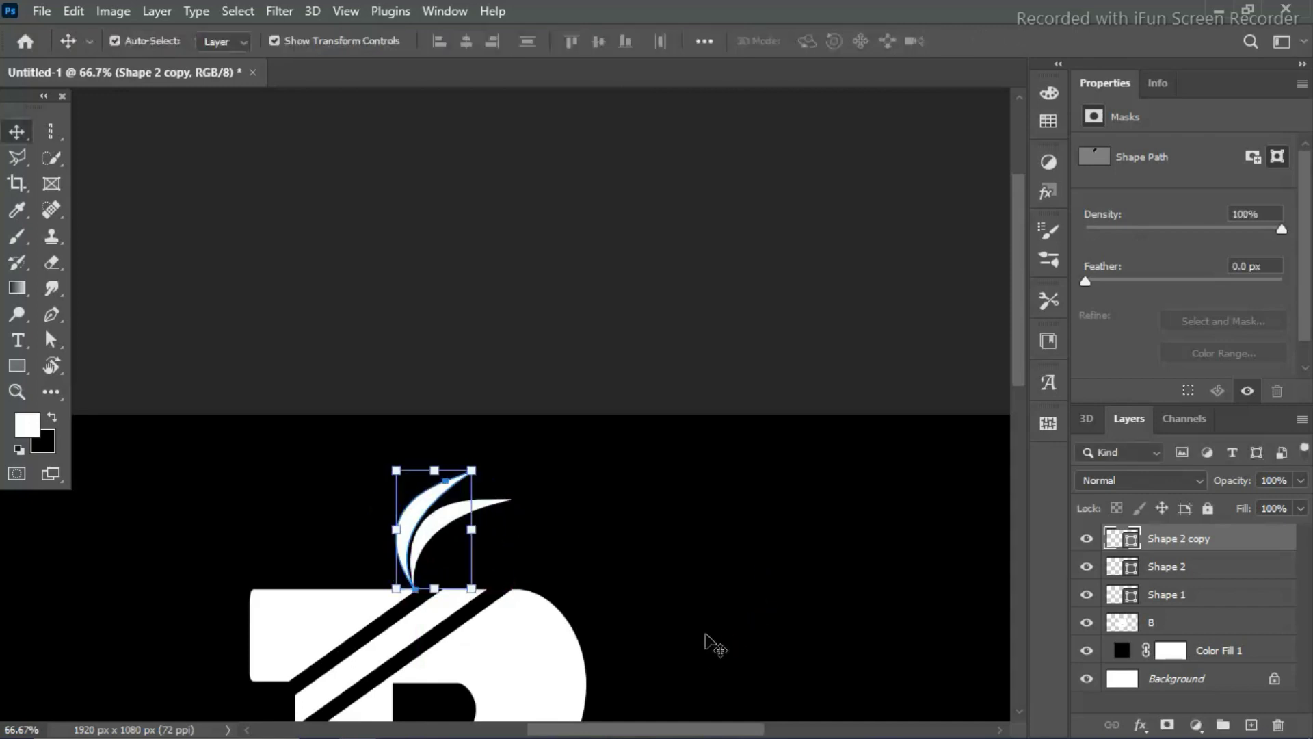
left_click(704, 595)
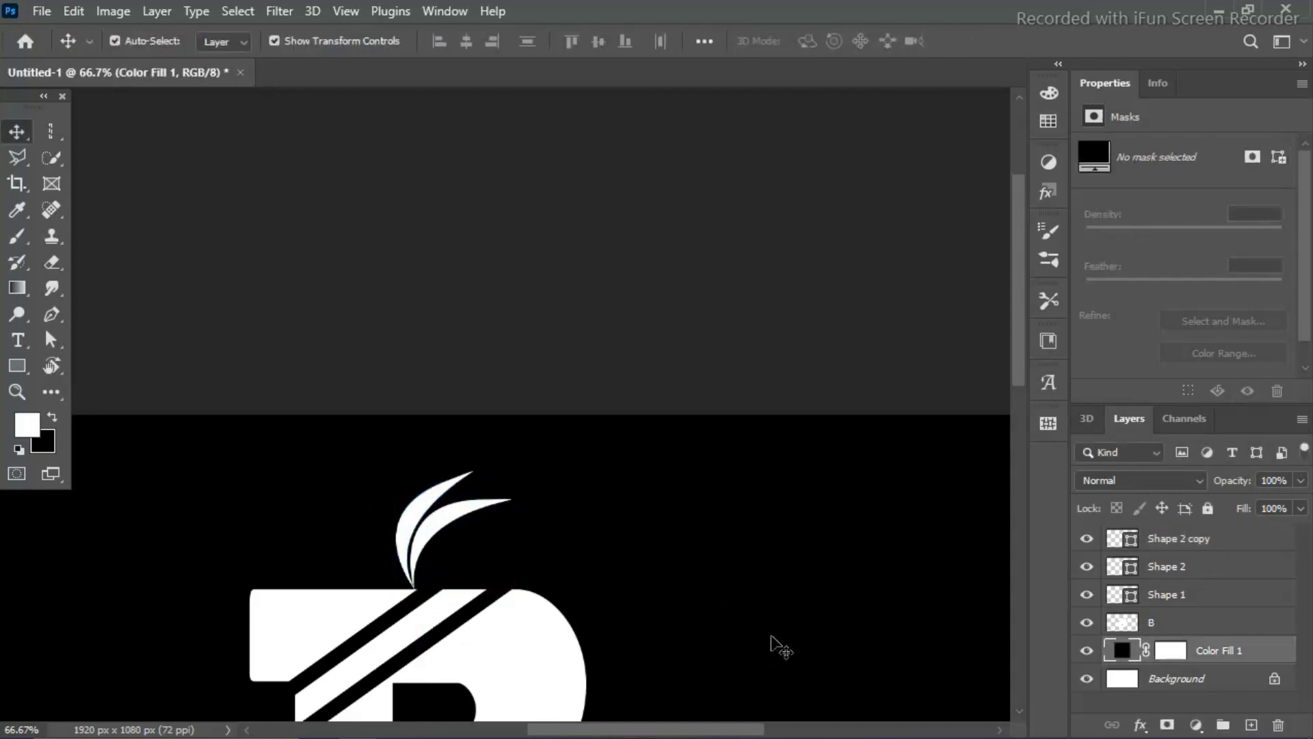
key("ctrl+minus")
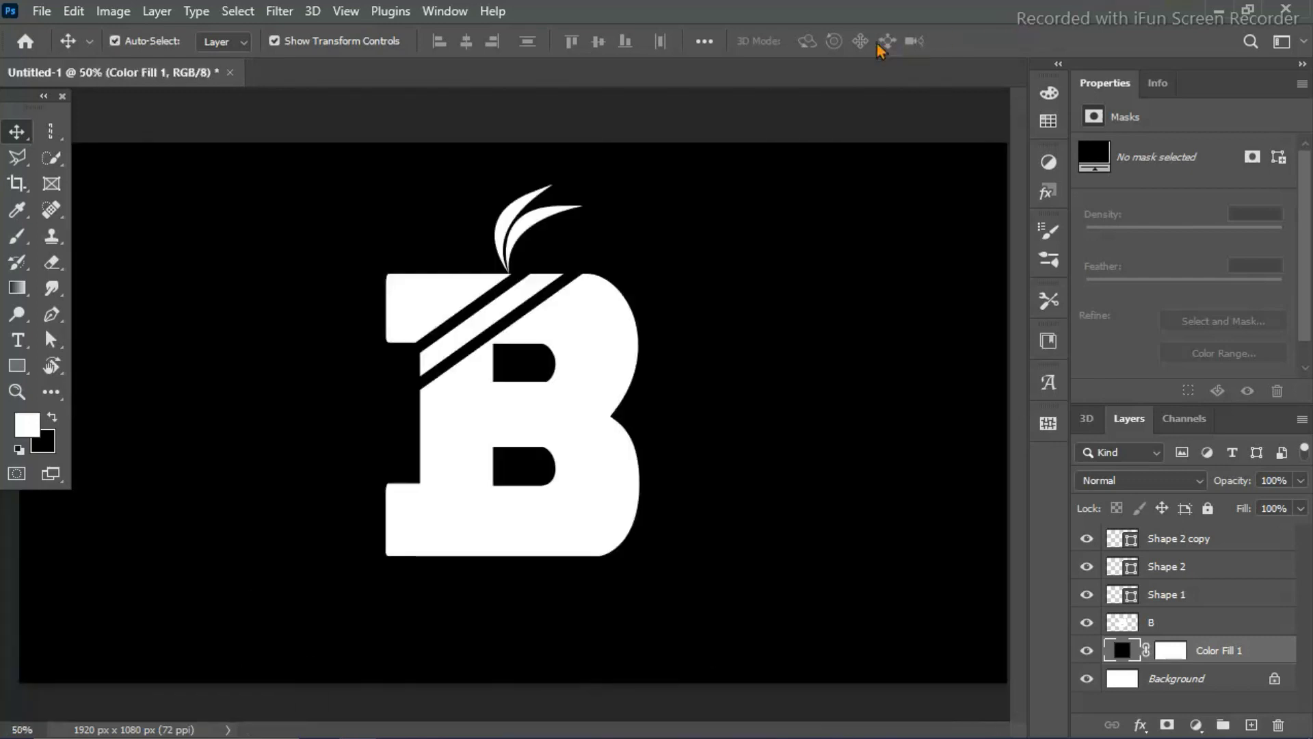
left_click(1122, 544)
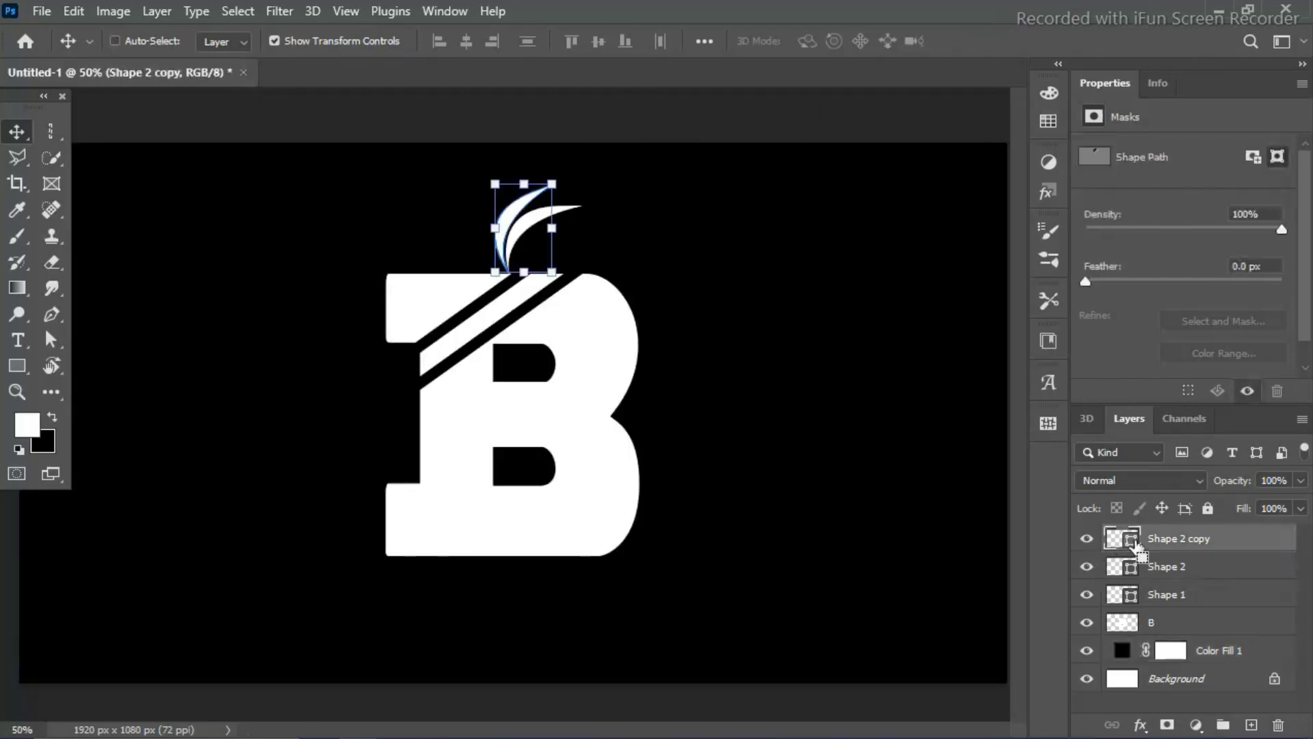
Fill the copied leaf shape with a red ff0000 solid colour layer.
left_click(1135, 546, "ctrl")
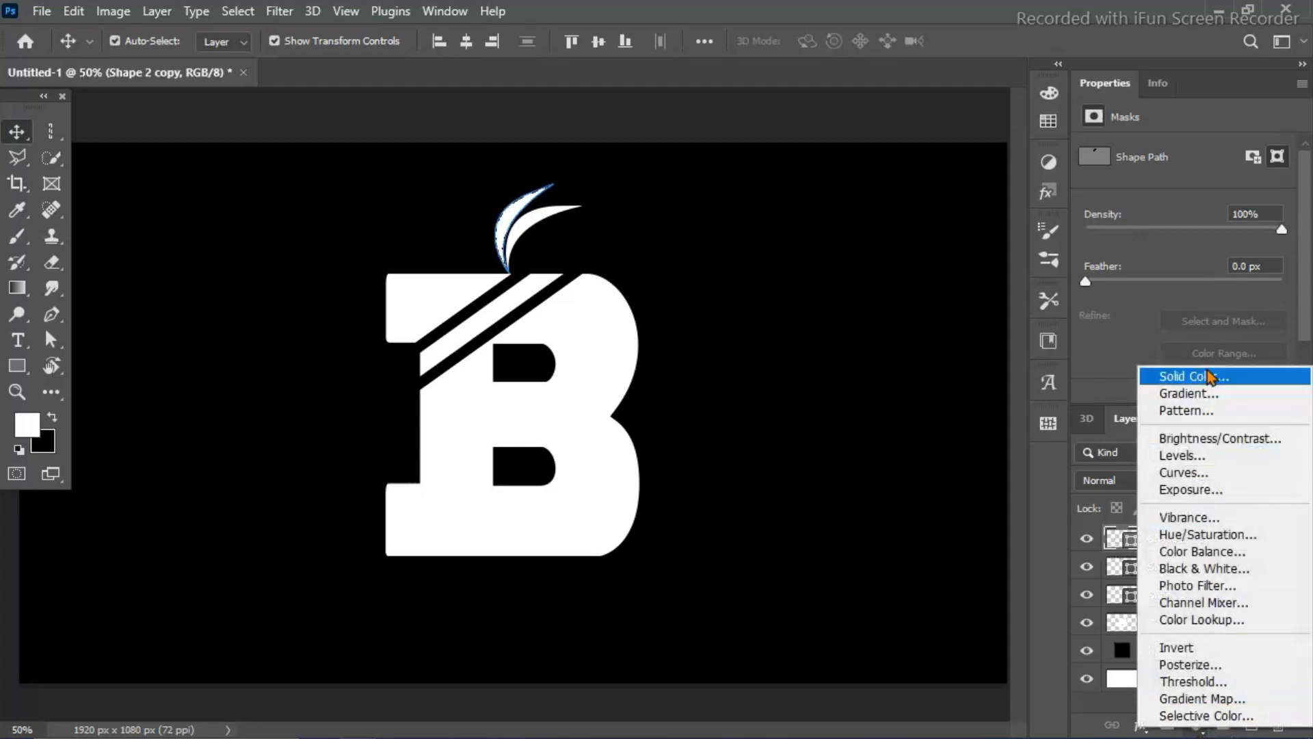
left_click(1209, 376)
type("ff0000")
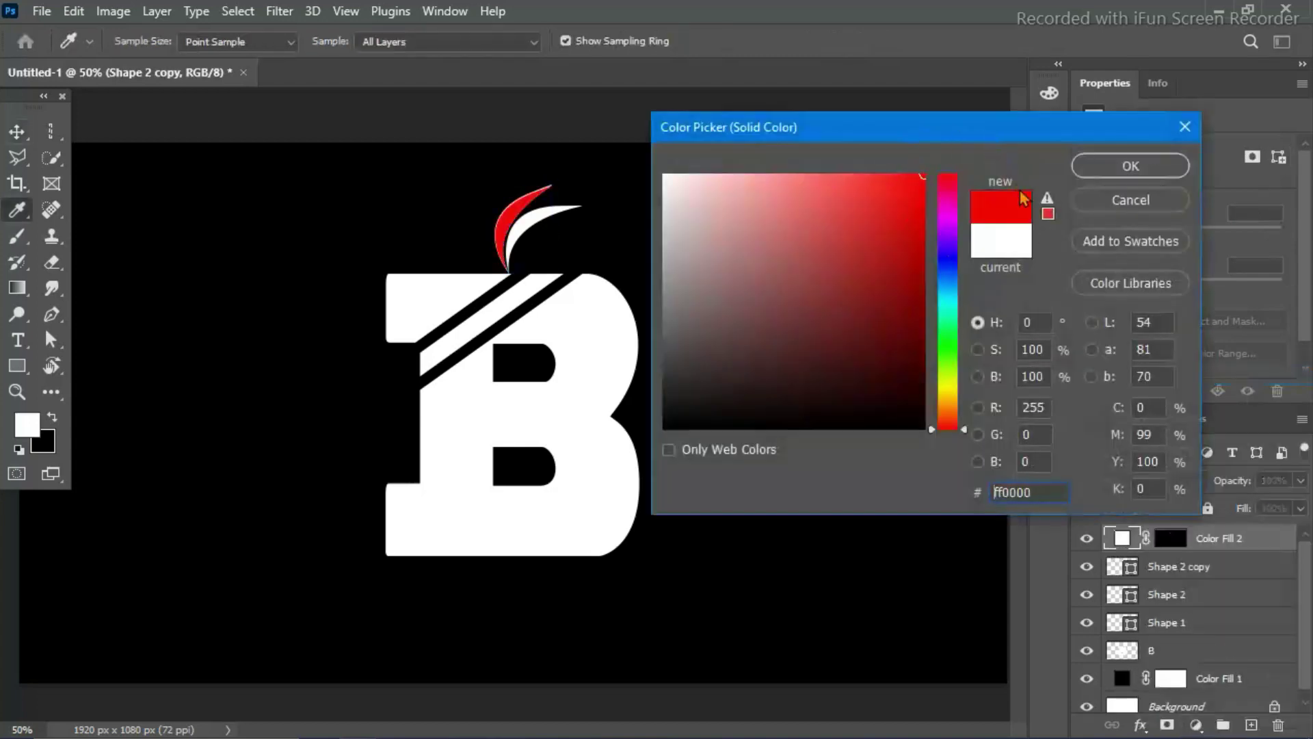
left_click(1149, 166)
Fill the second leaf shape with a bright yellow solid colour layer.
left_click(1124, 569)
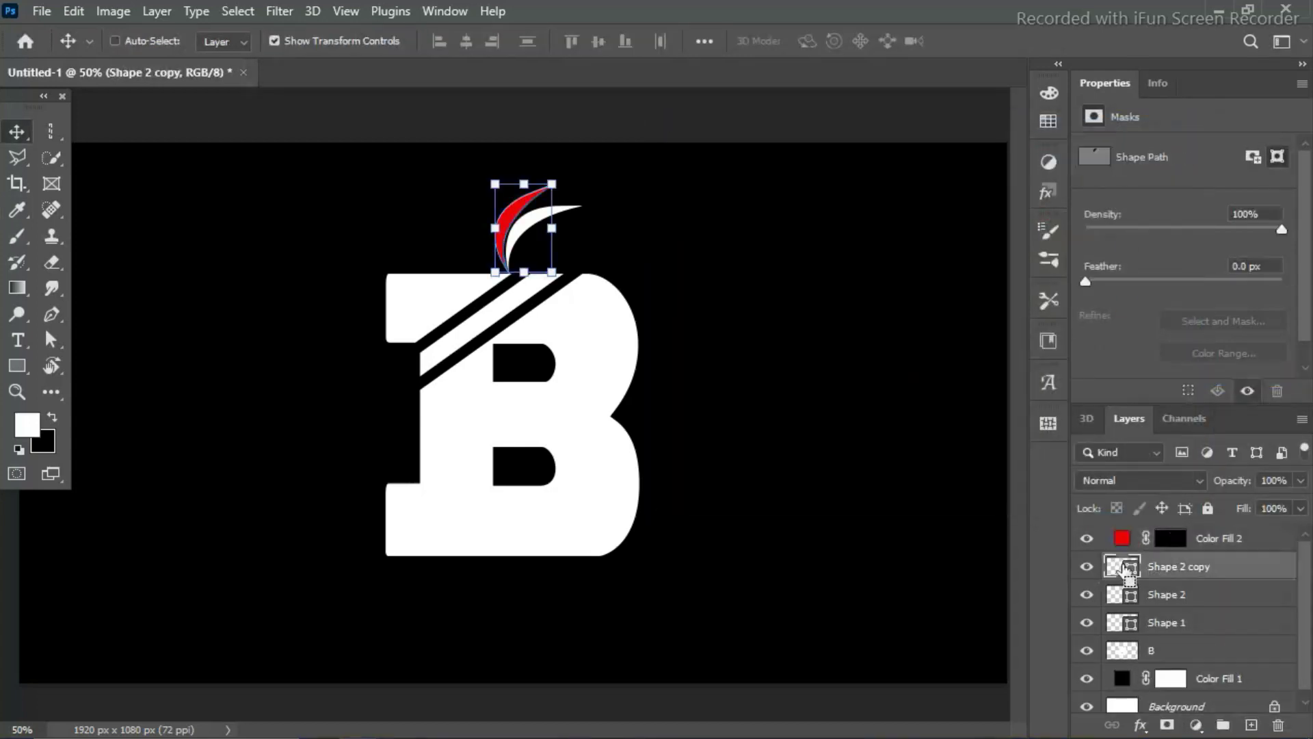
left_click(1196, 725)
left_click(1108, 596)
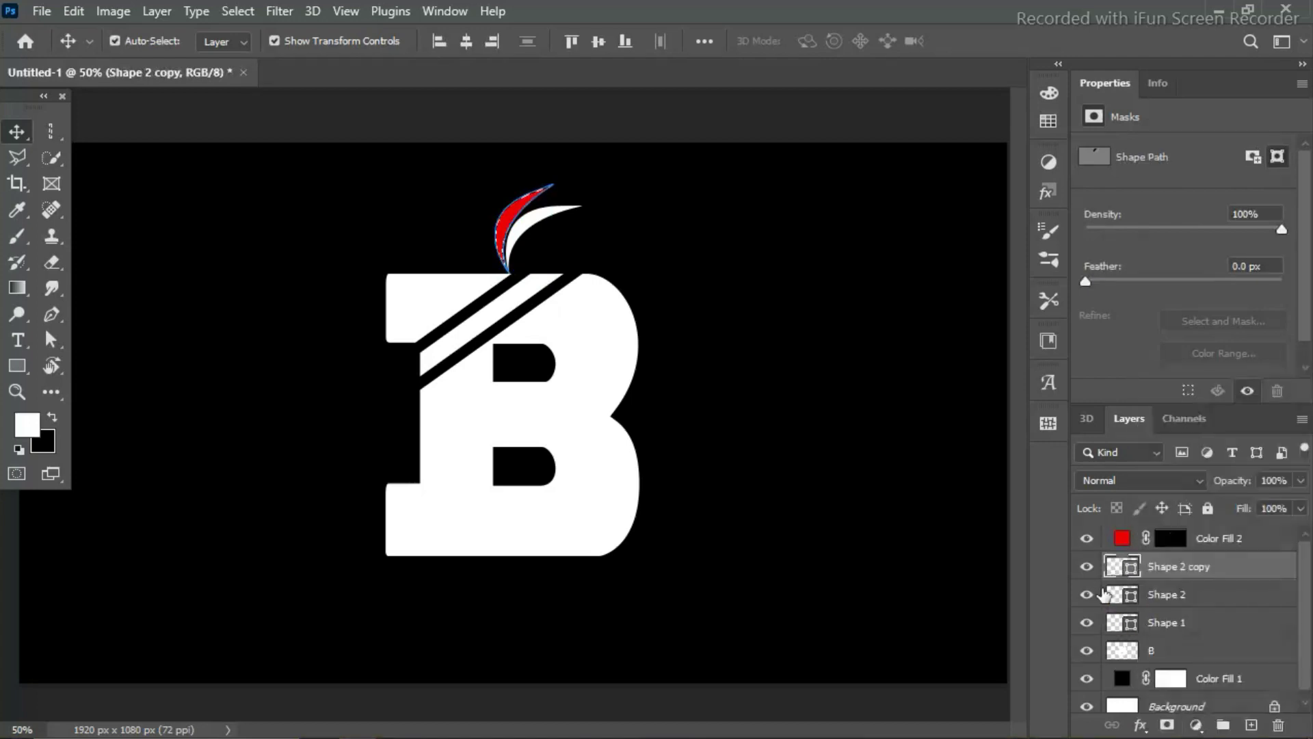
left_click(1197, 725)
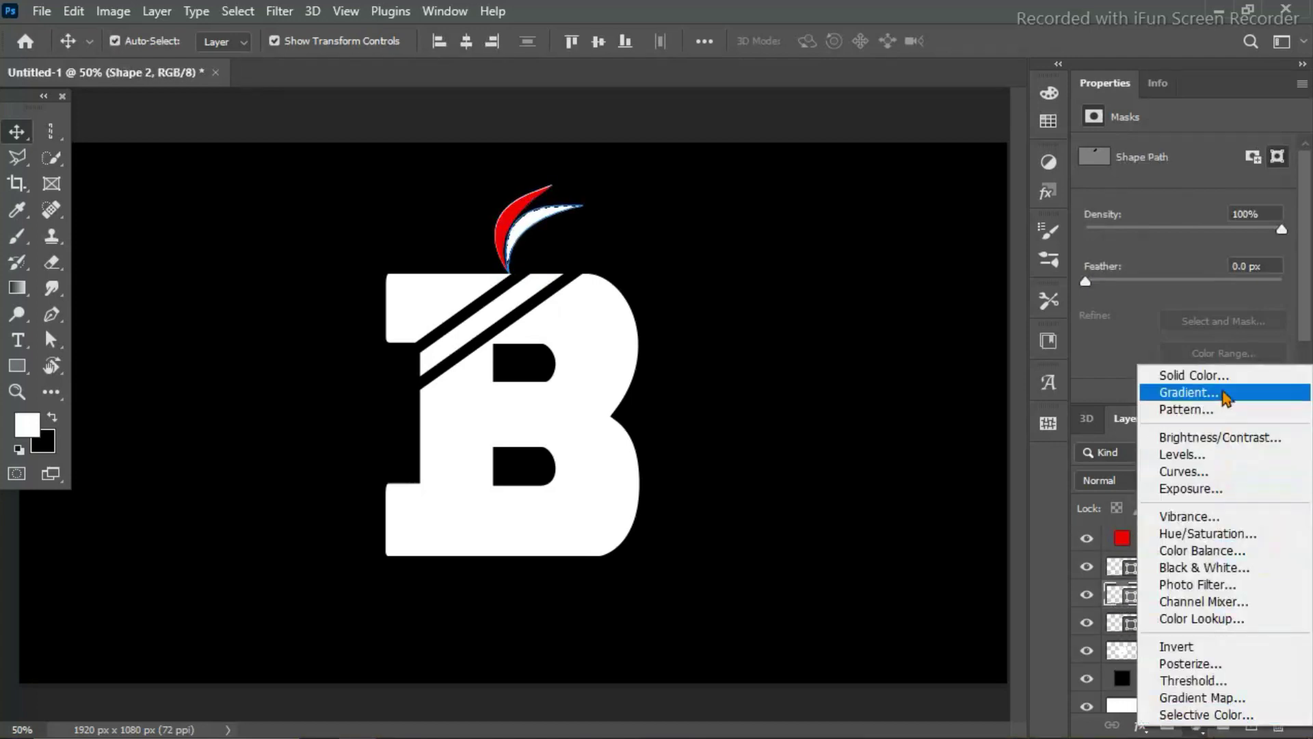
left_click(1193, 375)
left_click(959, 336)
left_click_drag(963, 342, 963, 382)
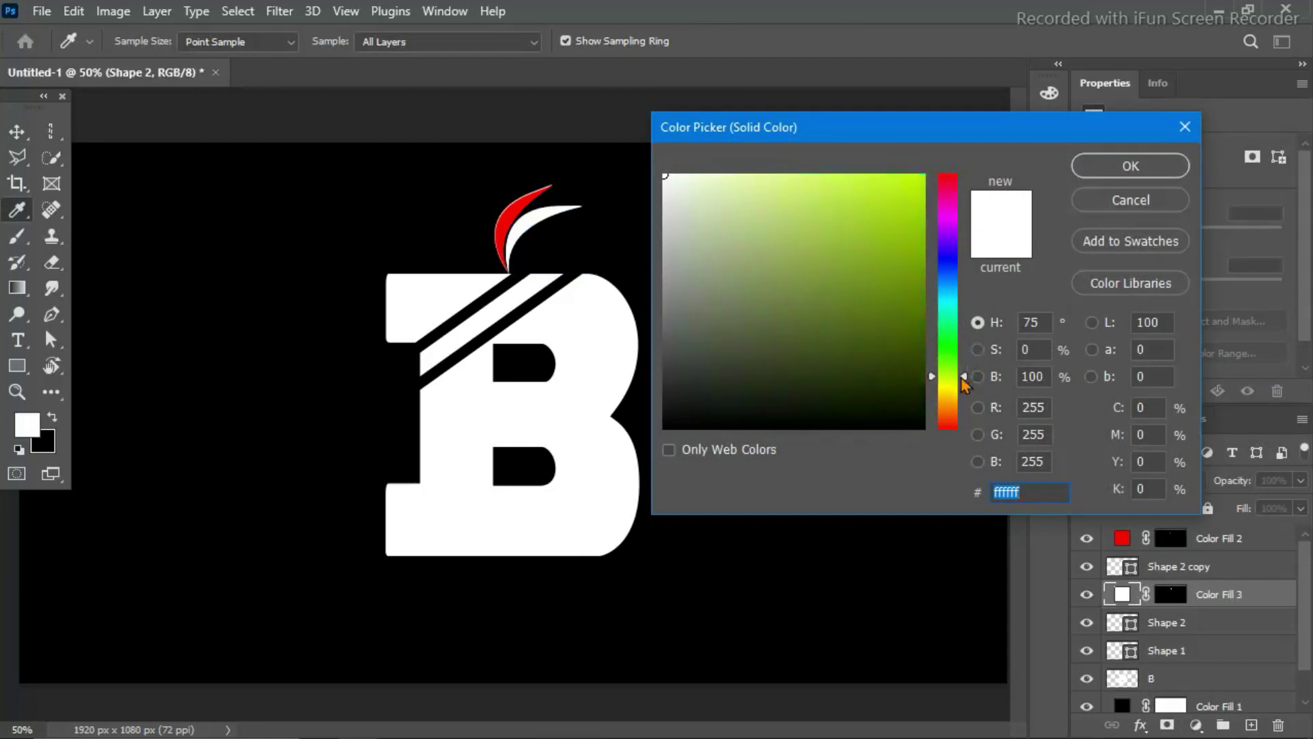
left_click(923, 187)
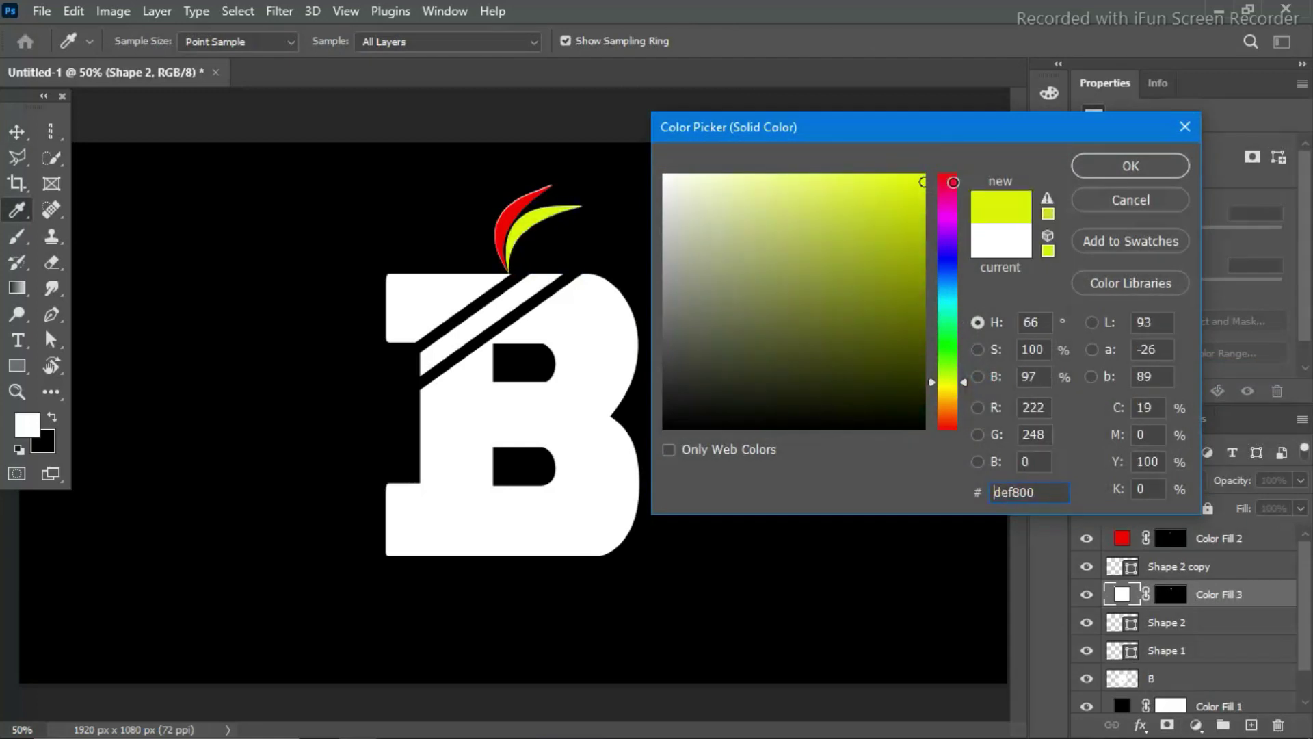
left_click(1130, 165)
Delete the leftover Shape 2 copy, Shape 2 and Shape 1 layers.
key("v")
left_click(865, 349)
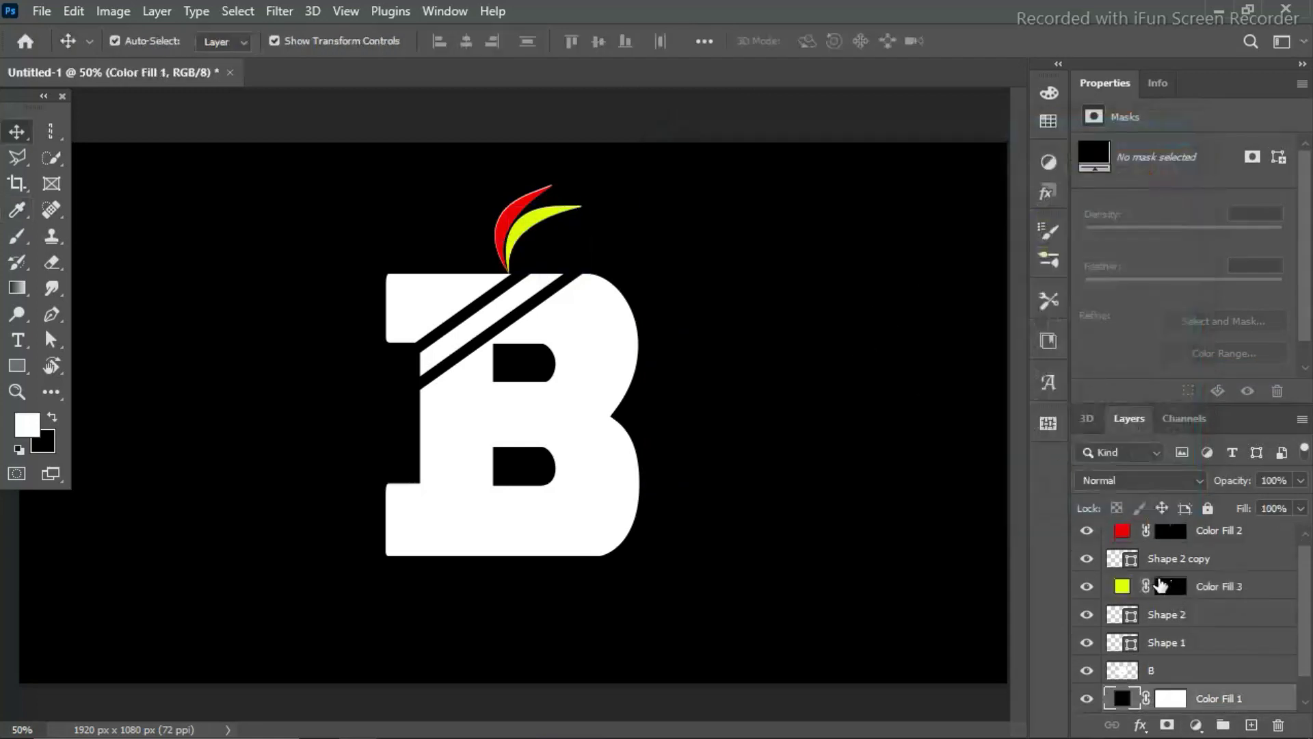
left_click(1166, 560)
key("Delete")
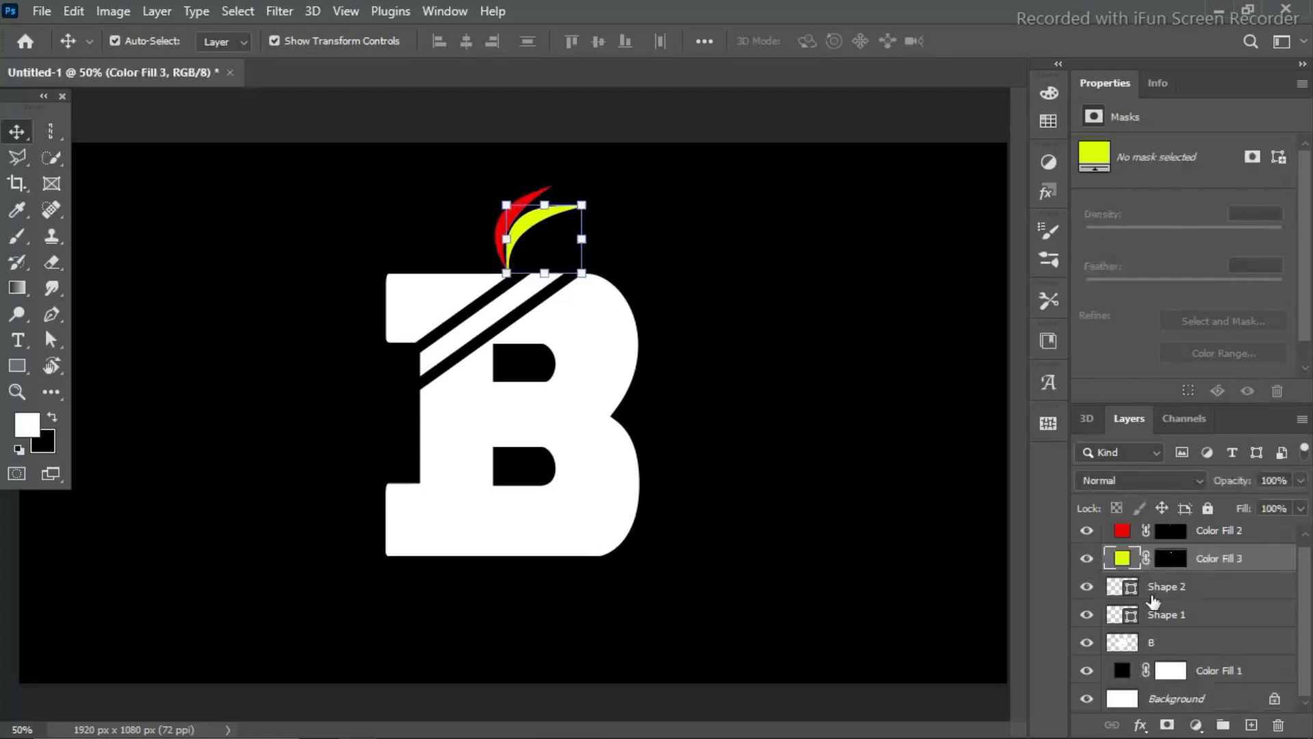
left_click(1156, 587)
key("Delete")
left_click(1087, 595)
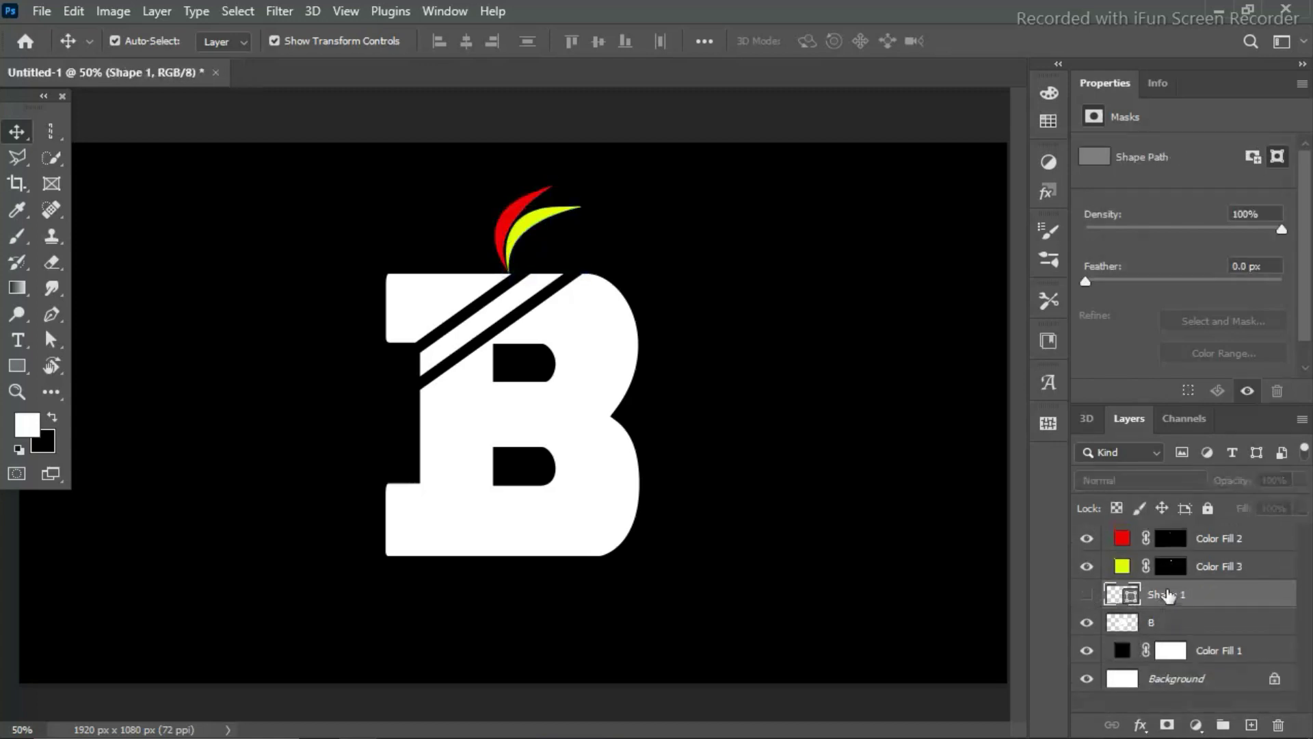
key("Delete")
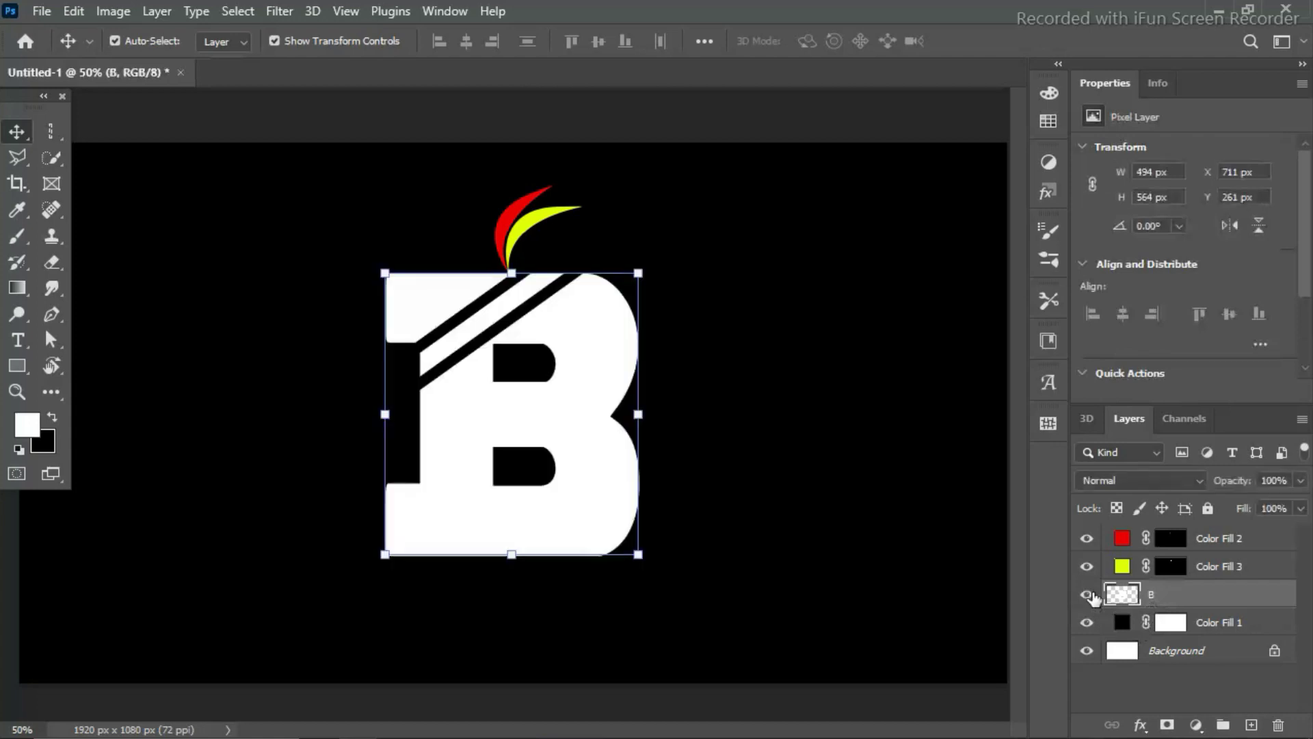
left_click(823, 536)
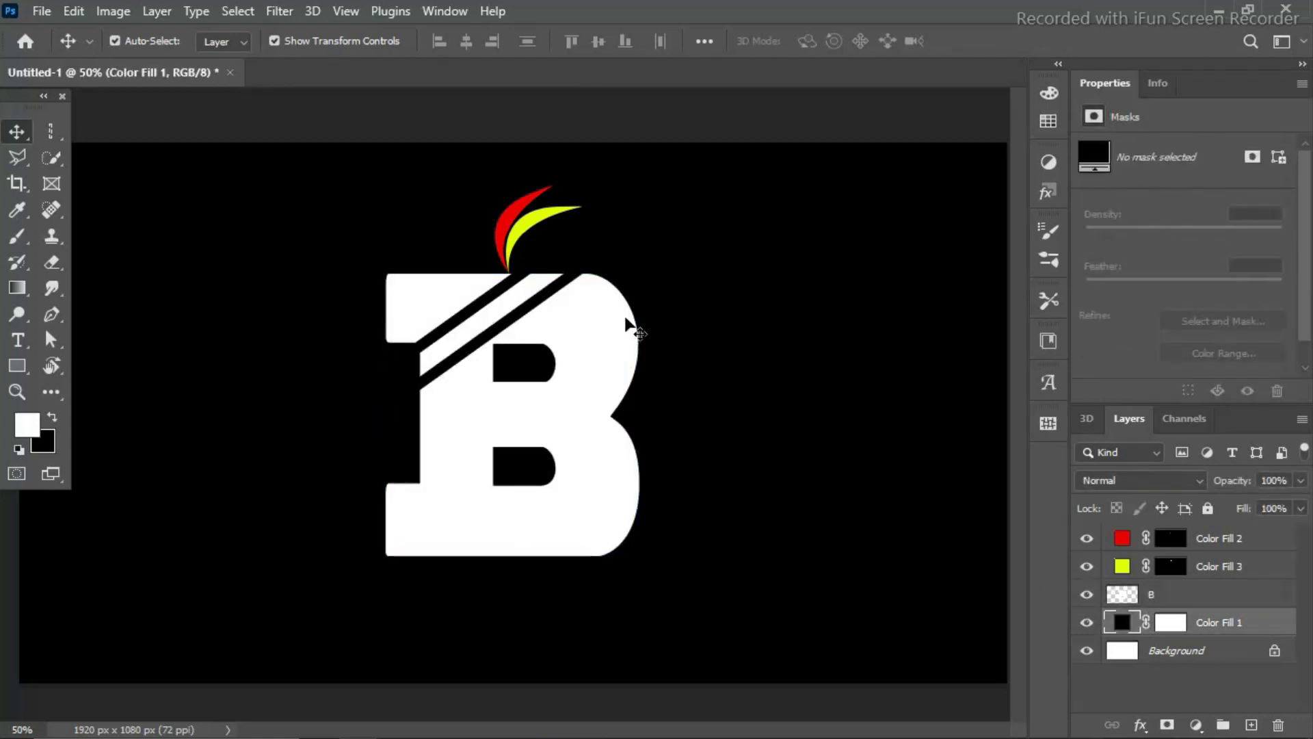
Add a gradient fill layer and make its left colour stop red ff0000.
left_click(1087, 594)
left_click(1176, 594)
left_click(1196, 724)
left_click(1195, 377)
key("Escape")
left_click(1195, 726)
left_click(1196, 397)
left_click(1067, 159)
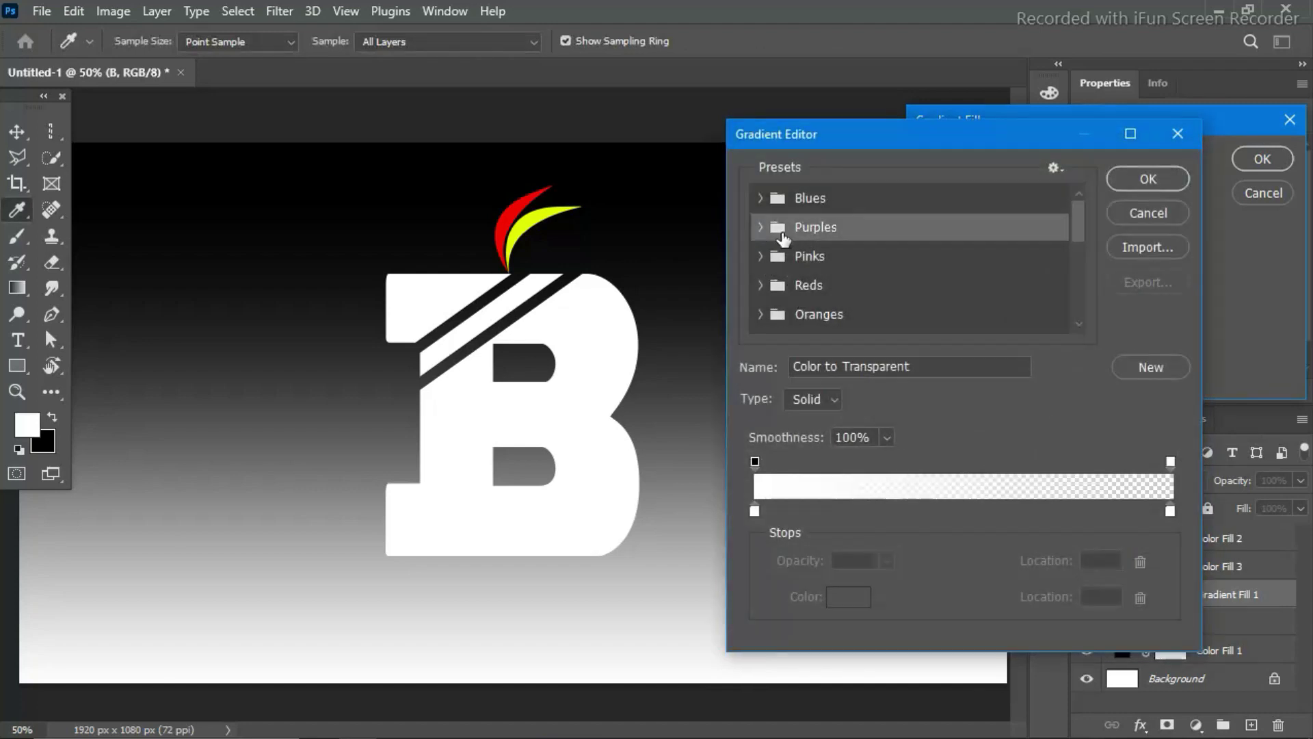
left_click(755, 512)
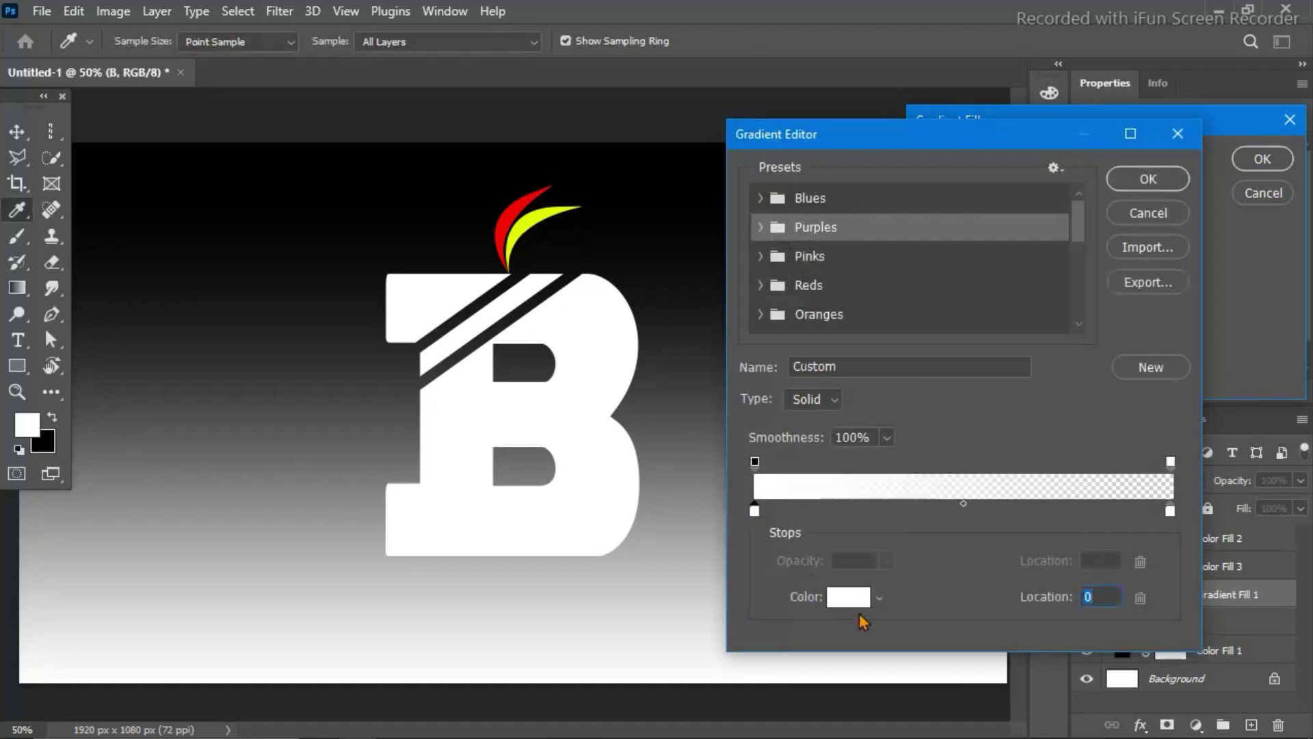
left_click(848, 596)
type("ff0000")
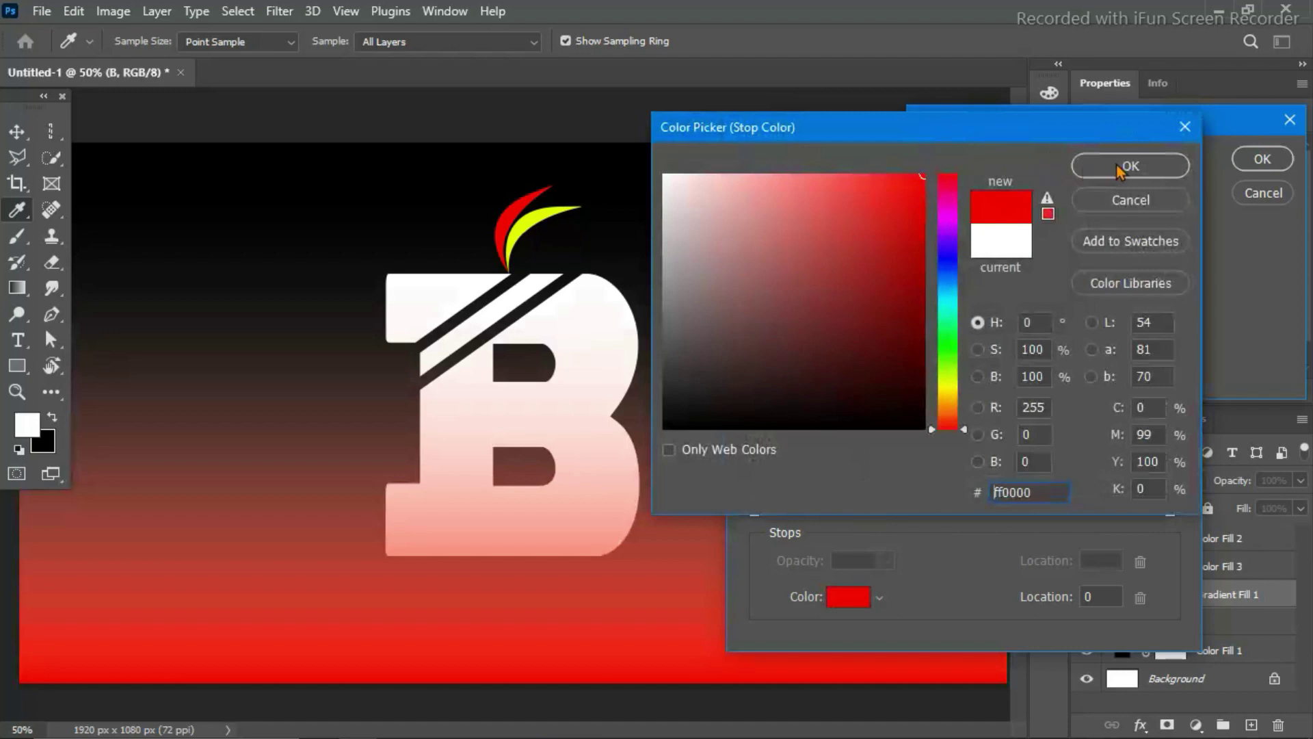
left_click(1121, 168)
Give the gradient a yellow right stop at 100% opacity, reposition both stops, and accept.
left_click_drag(755, 512, 993, 521)
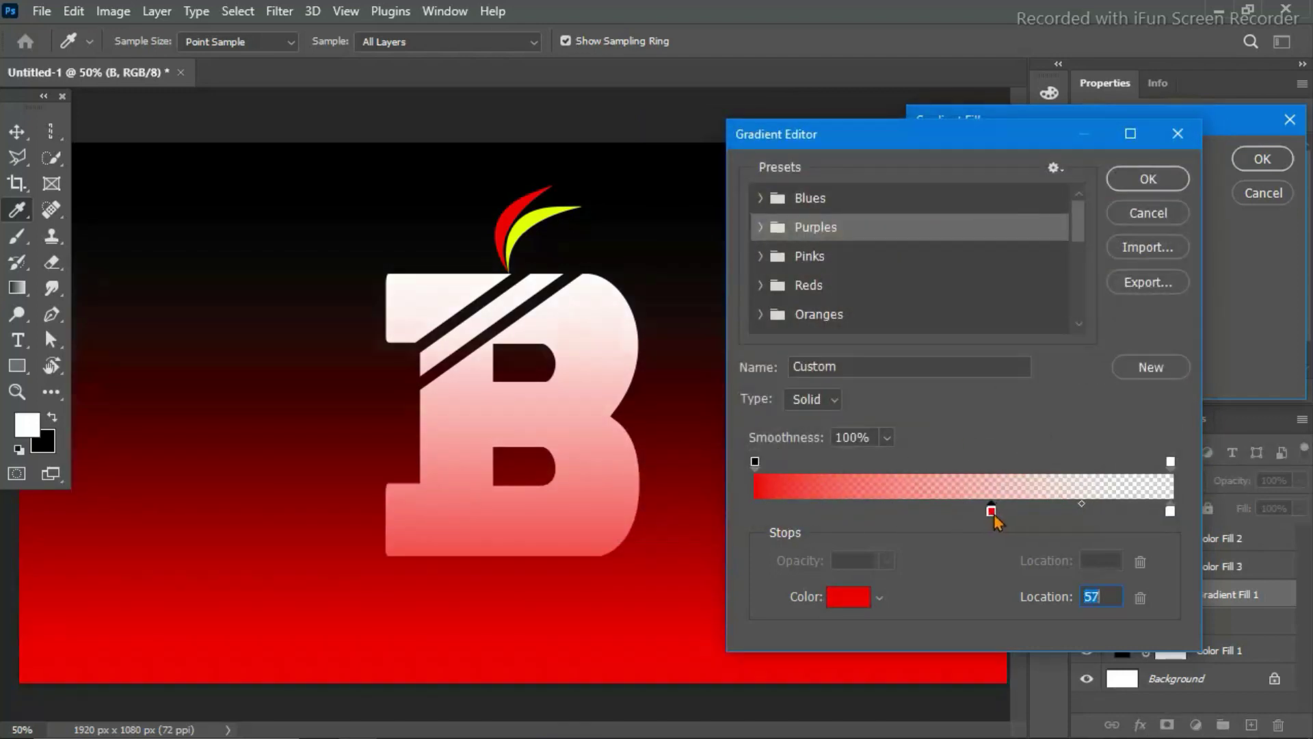
left_click(1170, 459)
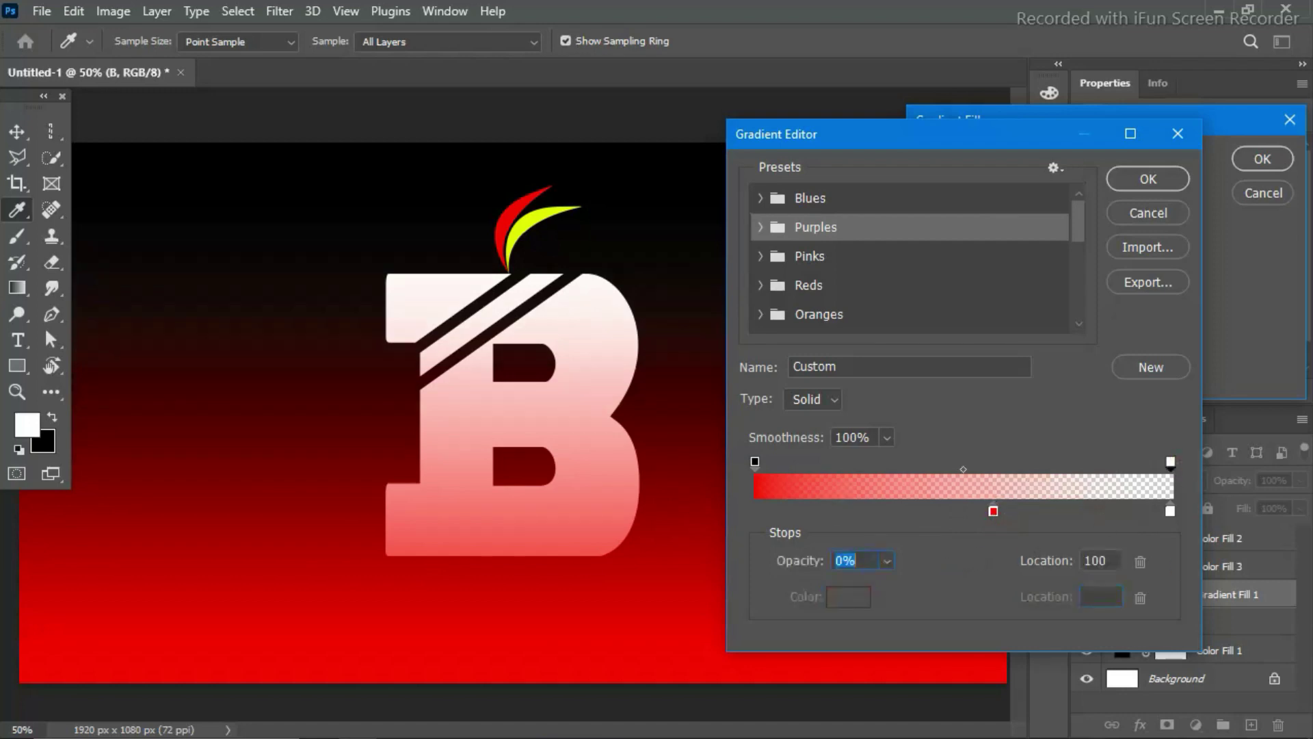
type("100")
left_click(1170, 511)
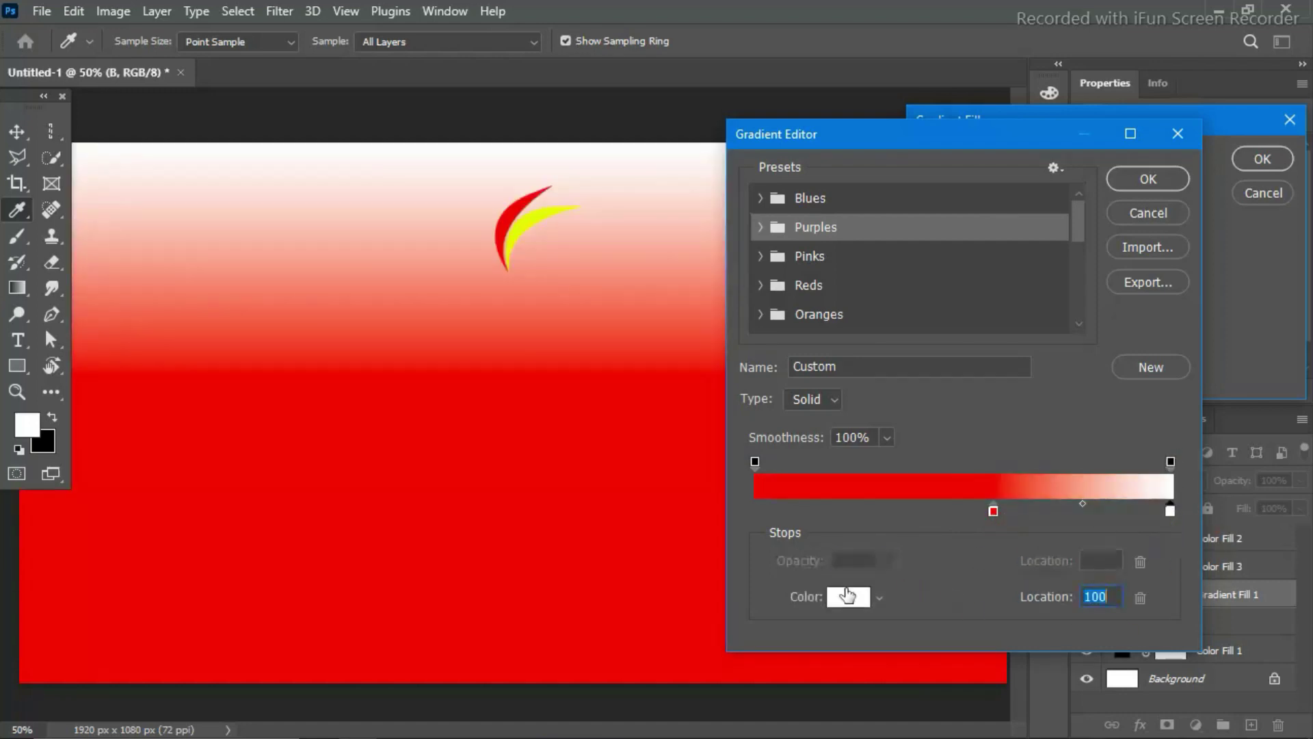
left_click(848, 595)
left_click(538, 215)
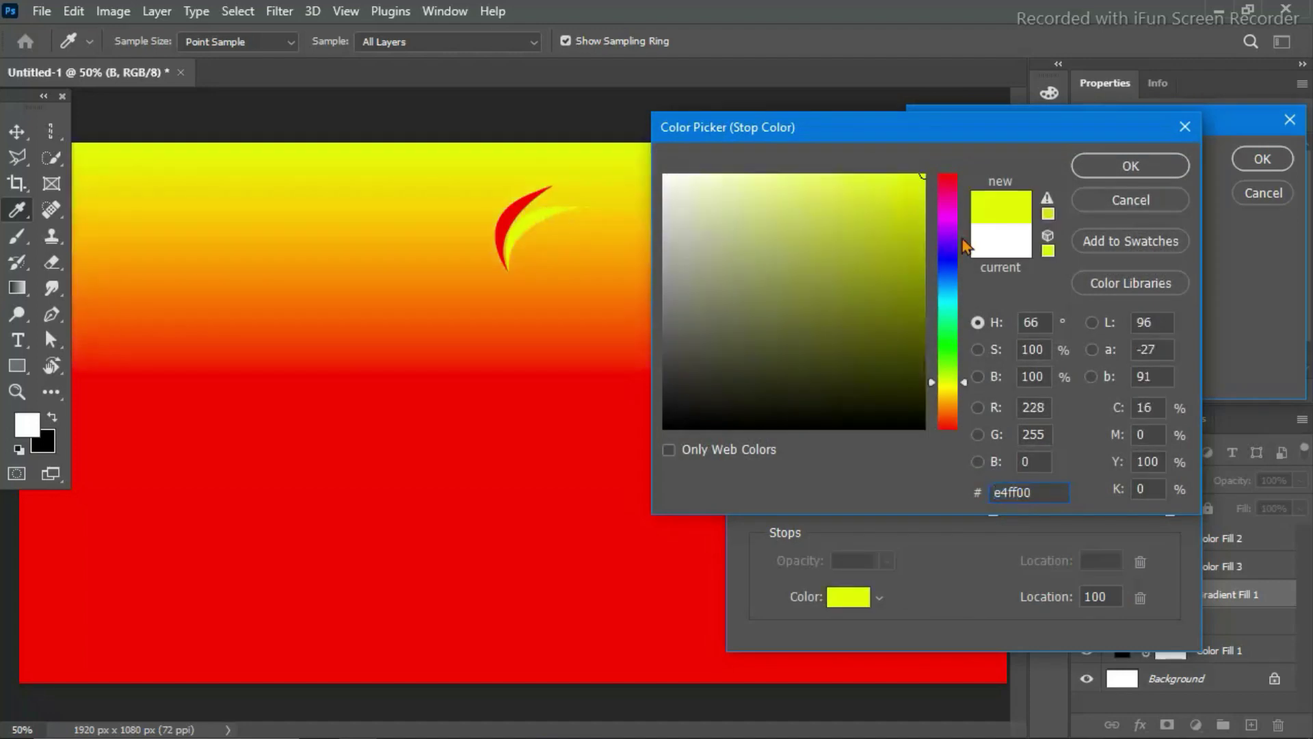
left_click(1131, 165)
mouse_move(1171, 515)
left_mouse_down()
mouse_move(1089, 524)
mouse_move(1164, 514)
left_mouse_up()
left_click_drag(994, 511, 879, 514)
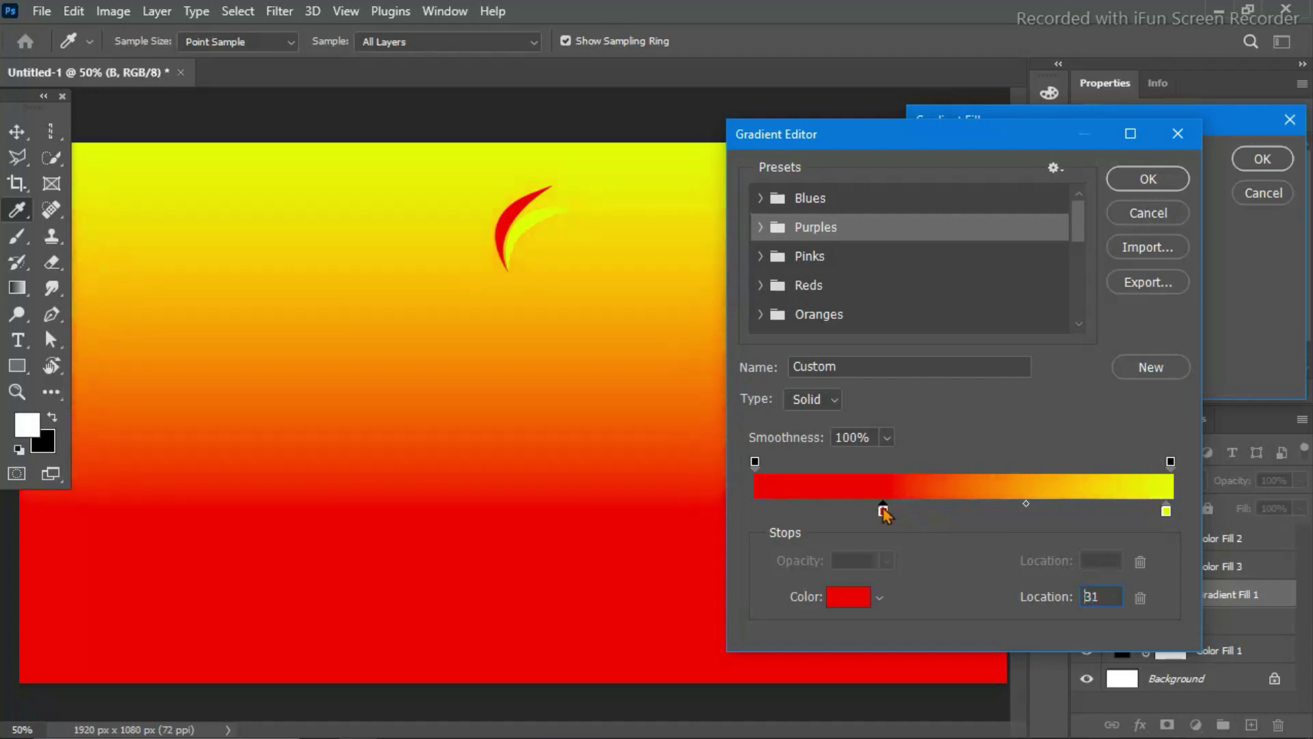
left_click(1149, 179)
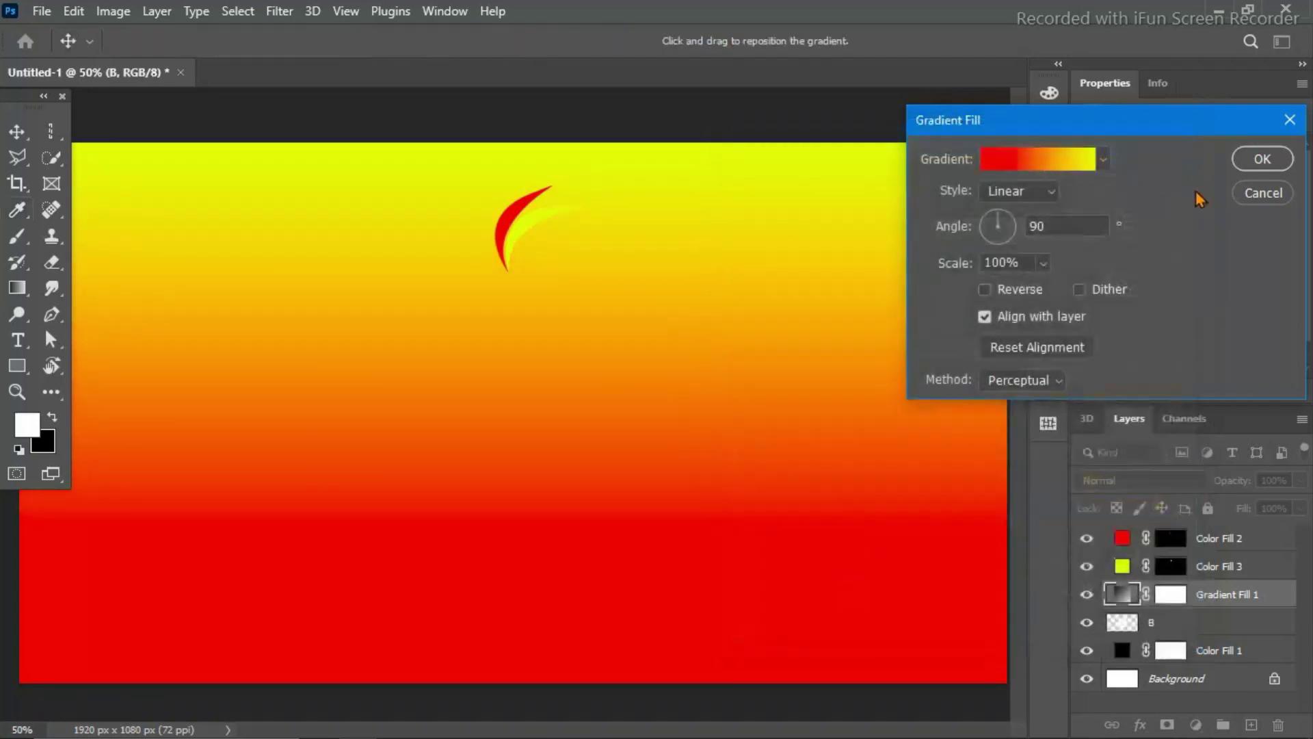
left_click(1262, 161)
Clip the gradient fill to the letter B, then select the leaf and B layers together.
right_click(1246, 595)
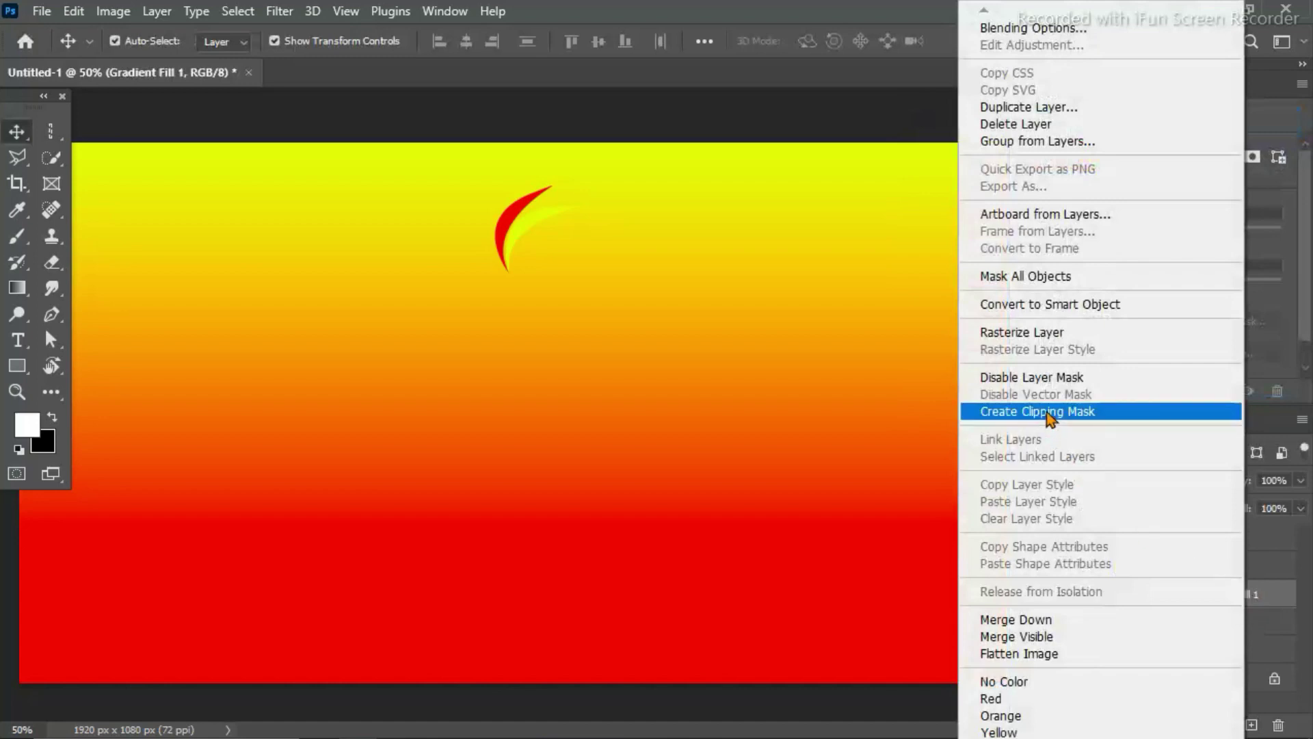
left_click(1049, 411)
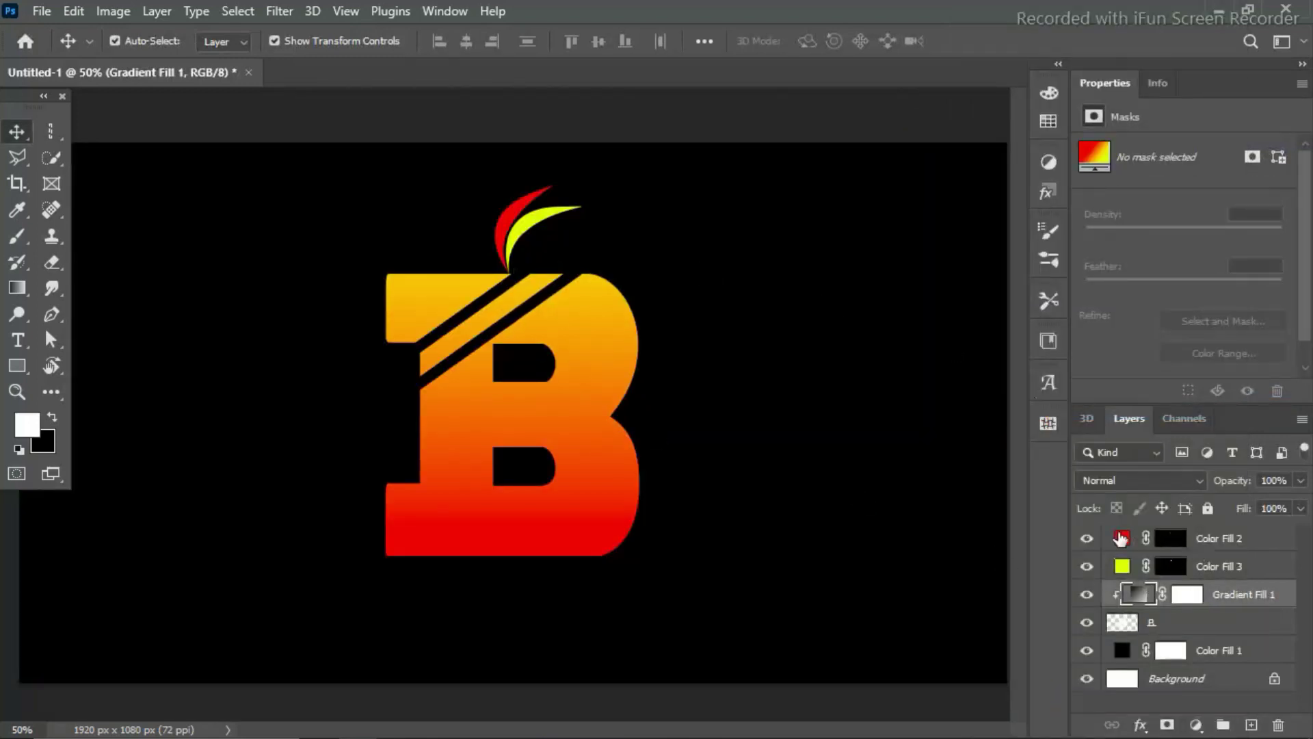
left_click(1270, 541)
left_click(1264, 569, "shift")
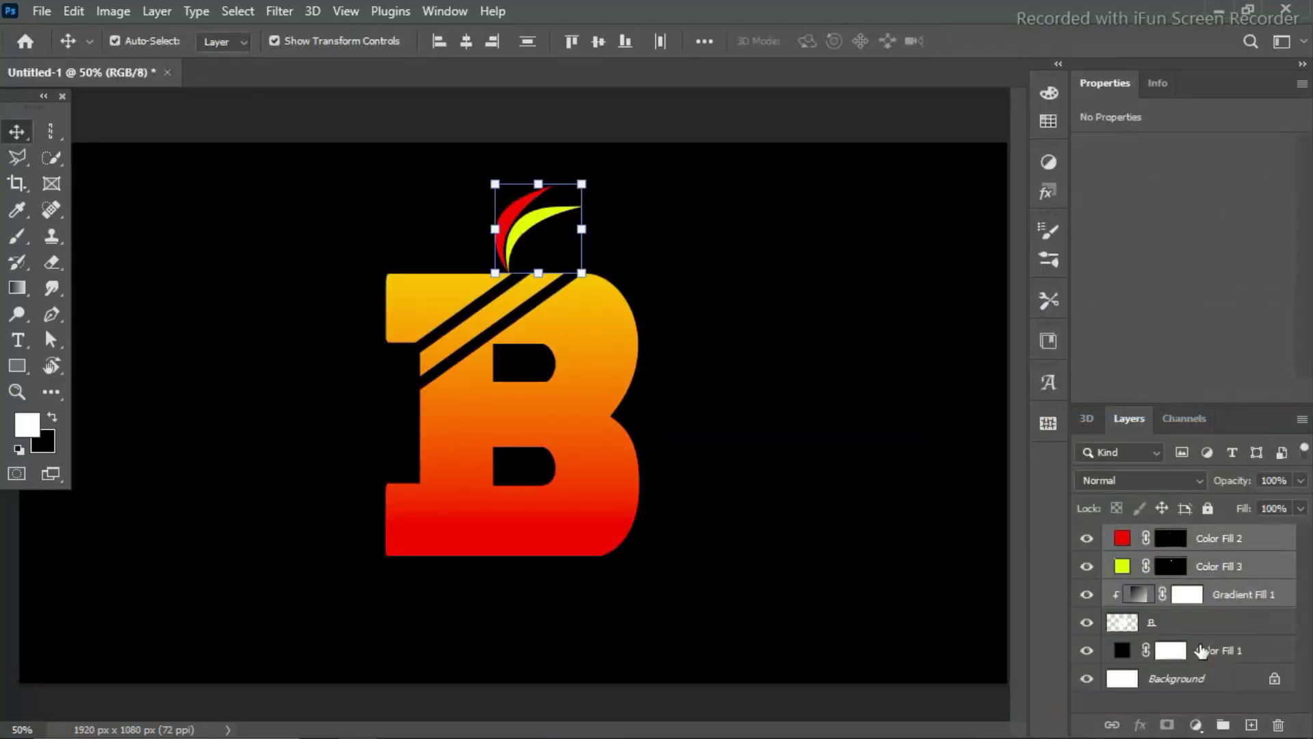
left_click(1212, 629)
left_click(1249, 552)
left_click(1262, 629, "shift")
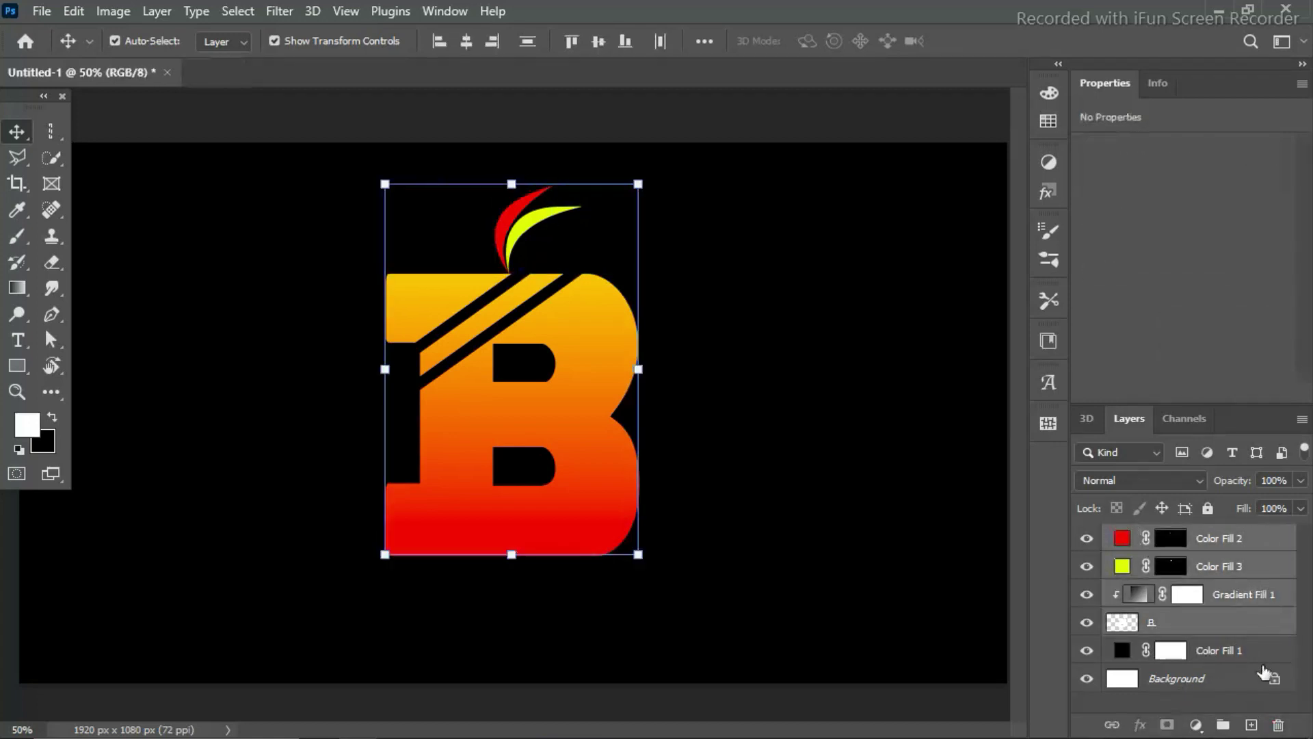
Merge the letter and leaves into one layer and hide the black background fill.
key("ctrl+e")
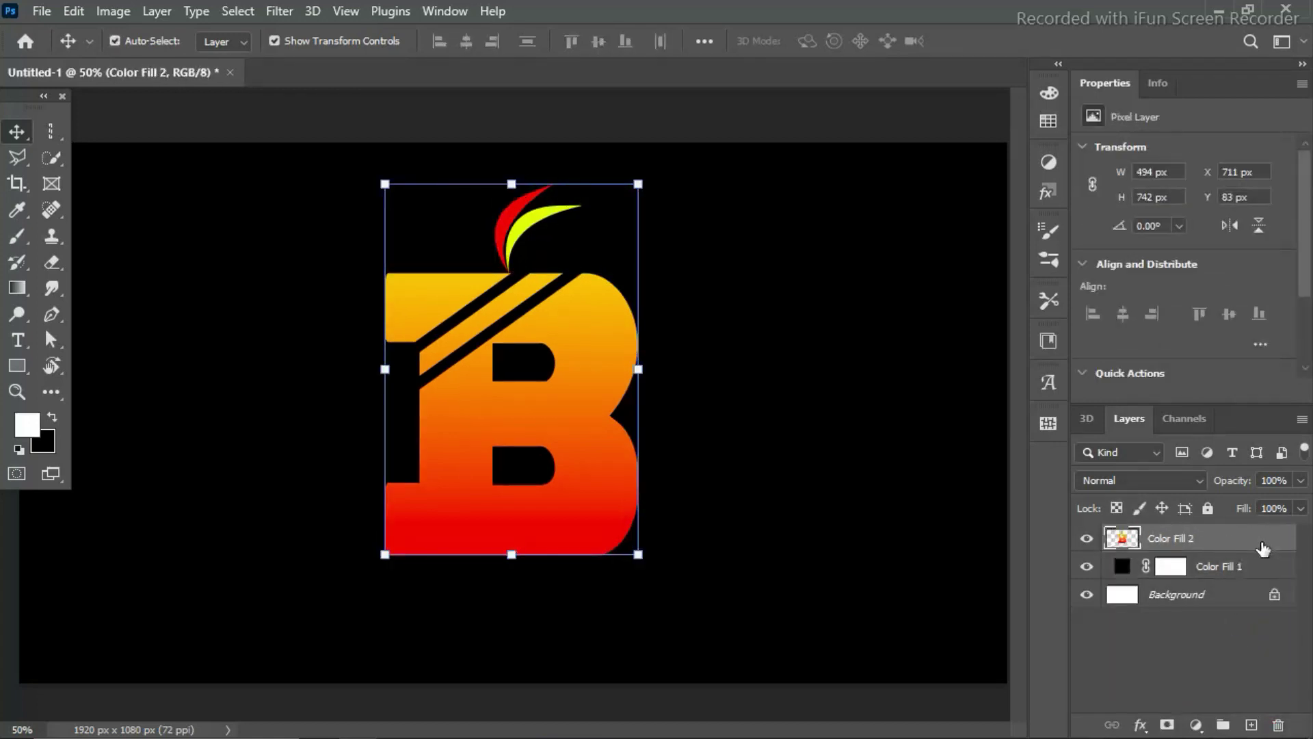
double_click(1263, 549)
left_click_drag(850, 219, 936, 132)
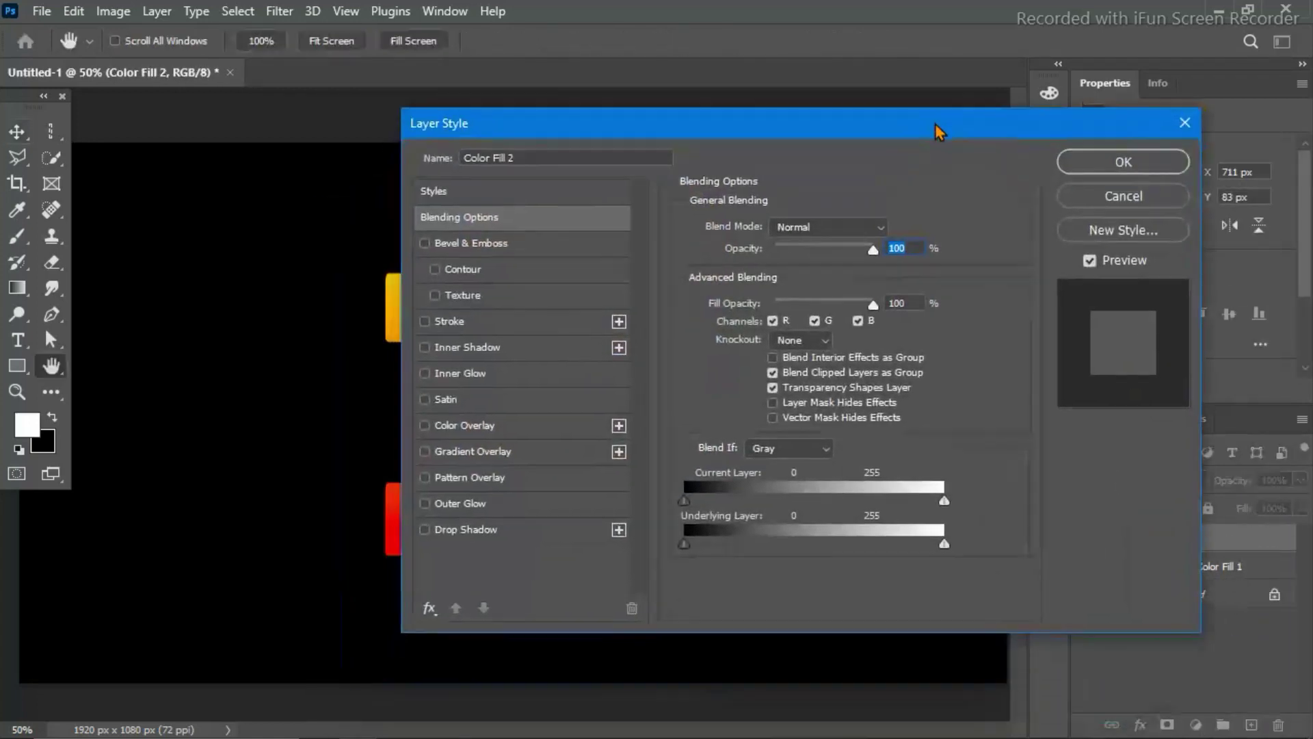
left_click(1184, 123)
left_click(1087, 566)
double_click(1243, 545)
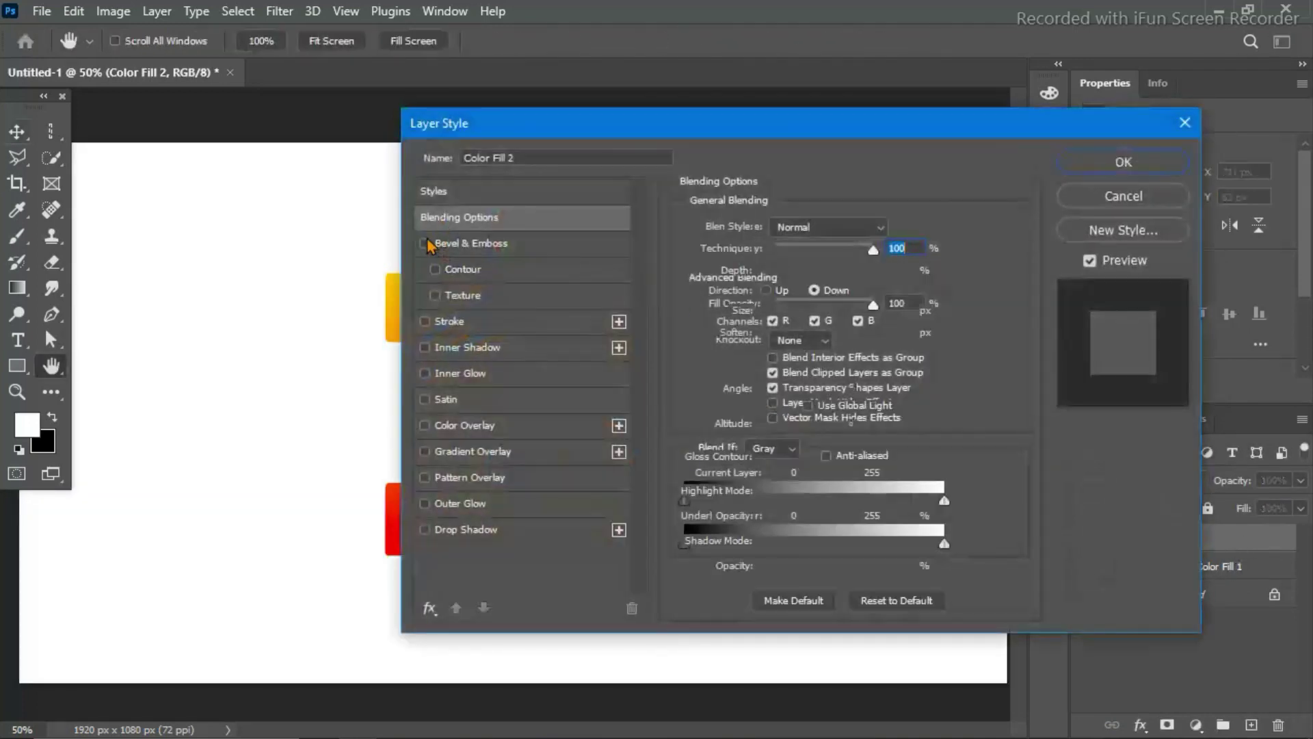
Enable Bevel & Emboss, adjust softening, highlight opacity 61% and shadow opacity 25%.
left_click(424, 243)
left_click_drag(613, 132, 747, 114)
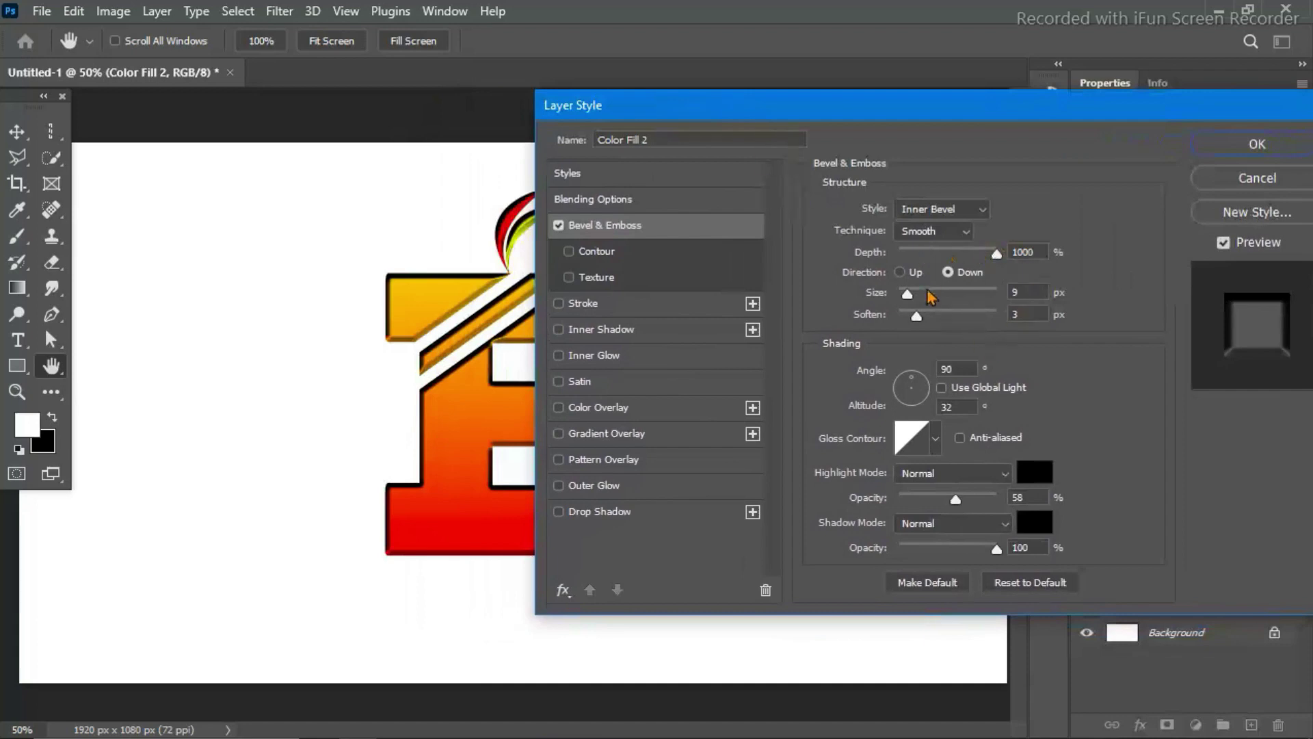
left_click_drag(917, 324, 901, 295)
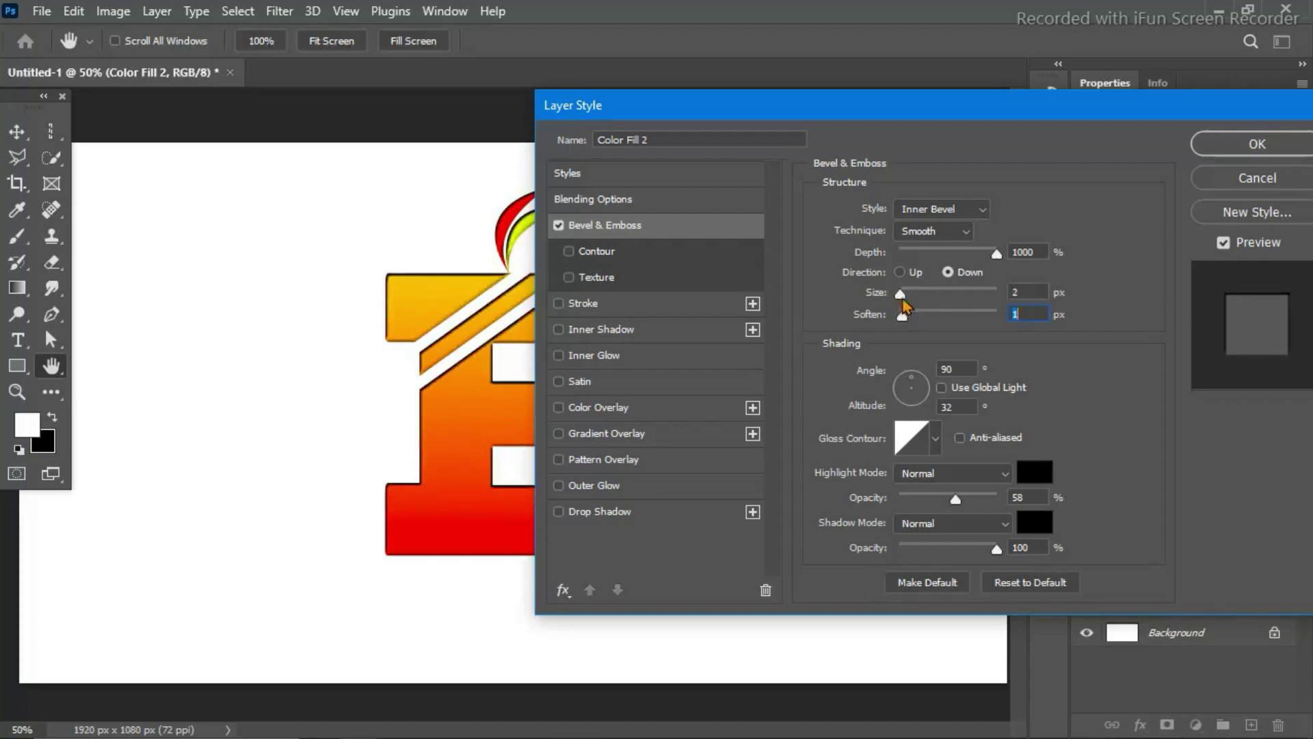
mouse_move(903, 316)
left_mouse_down()
mouse_move(927, 317)
mouse_move(909, 317)
left_mouse_up()
left_click_drag(956, 499, 914, 498)
mouse_move(996, 548)
left_mouse_down()
mouse_move(927, 548)
mouse_move(953, 547)
left_mouse_up()
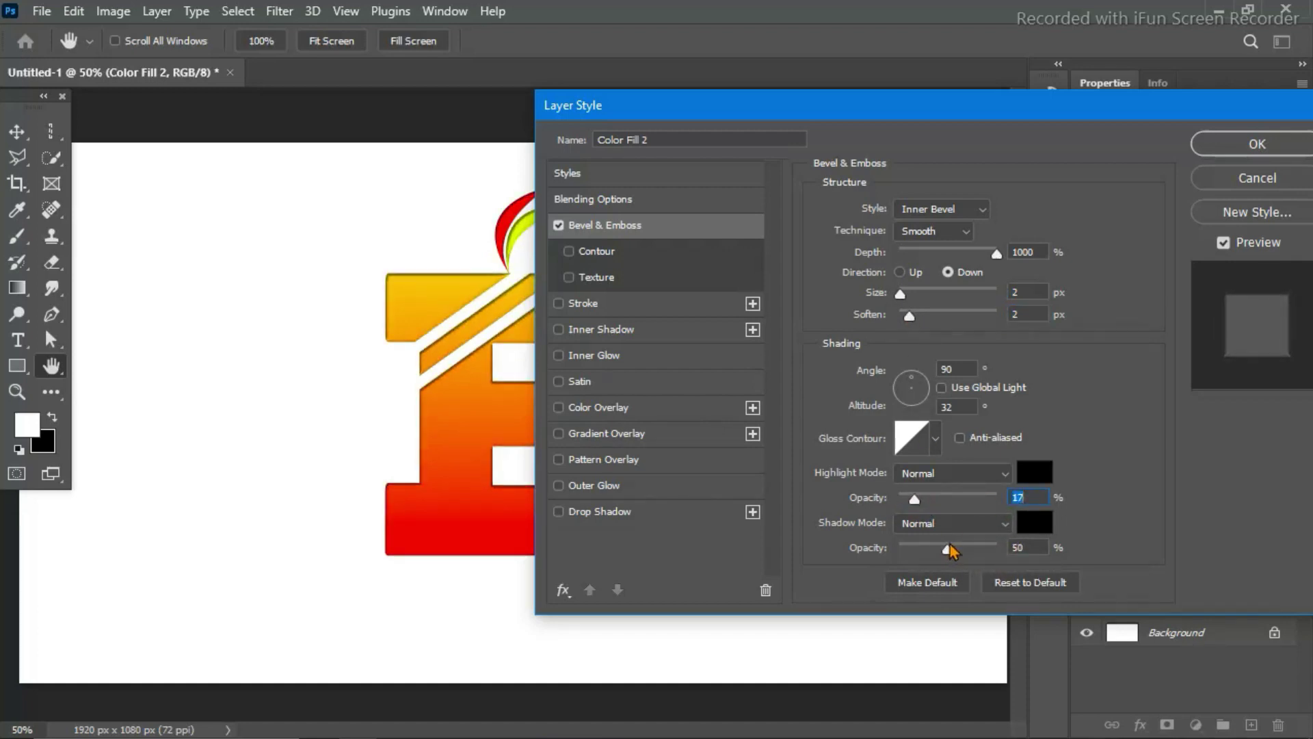
left_click_drag(914, 499, 959, 498)
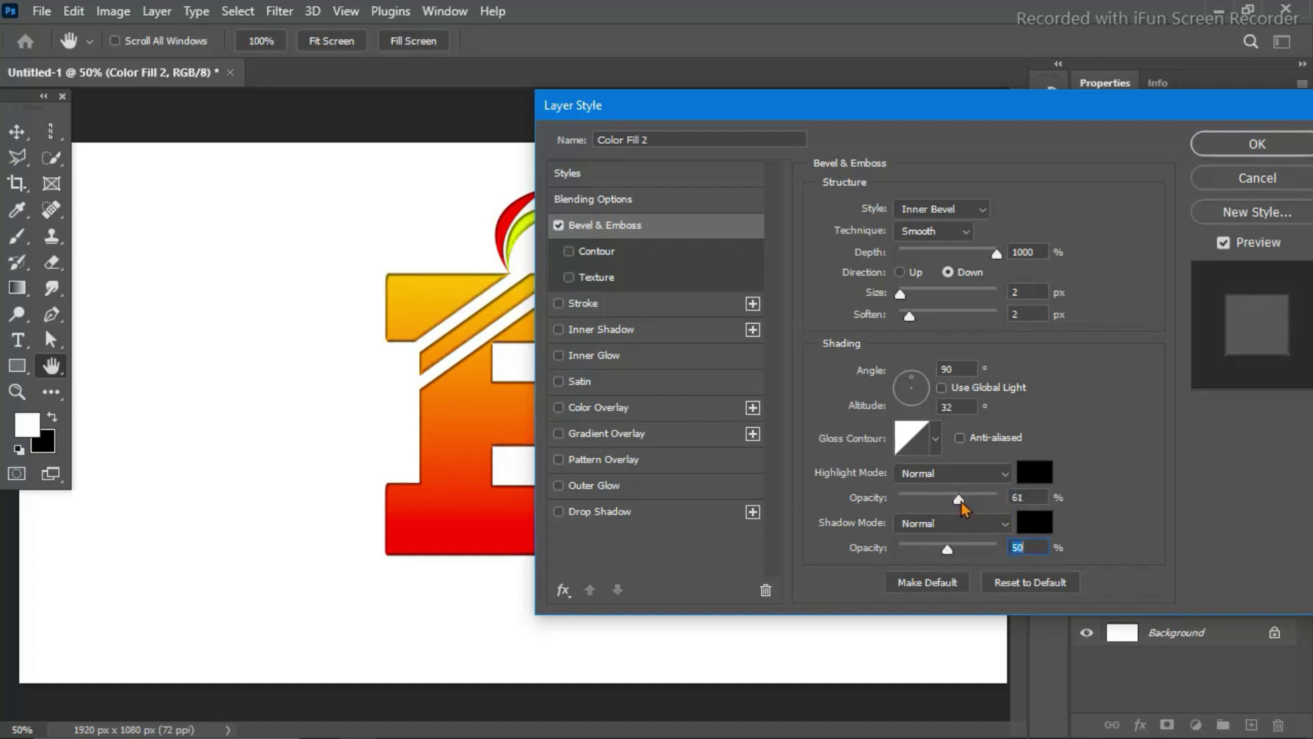
left_click_drag(947, 548, 923, 547)
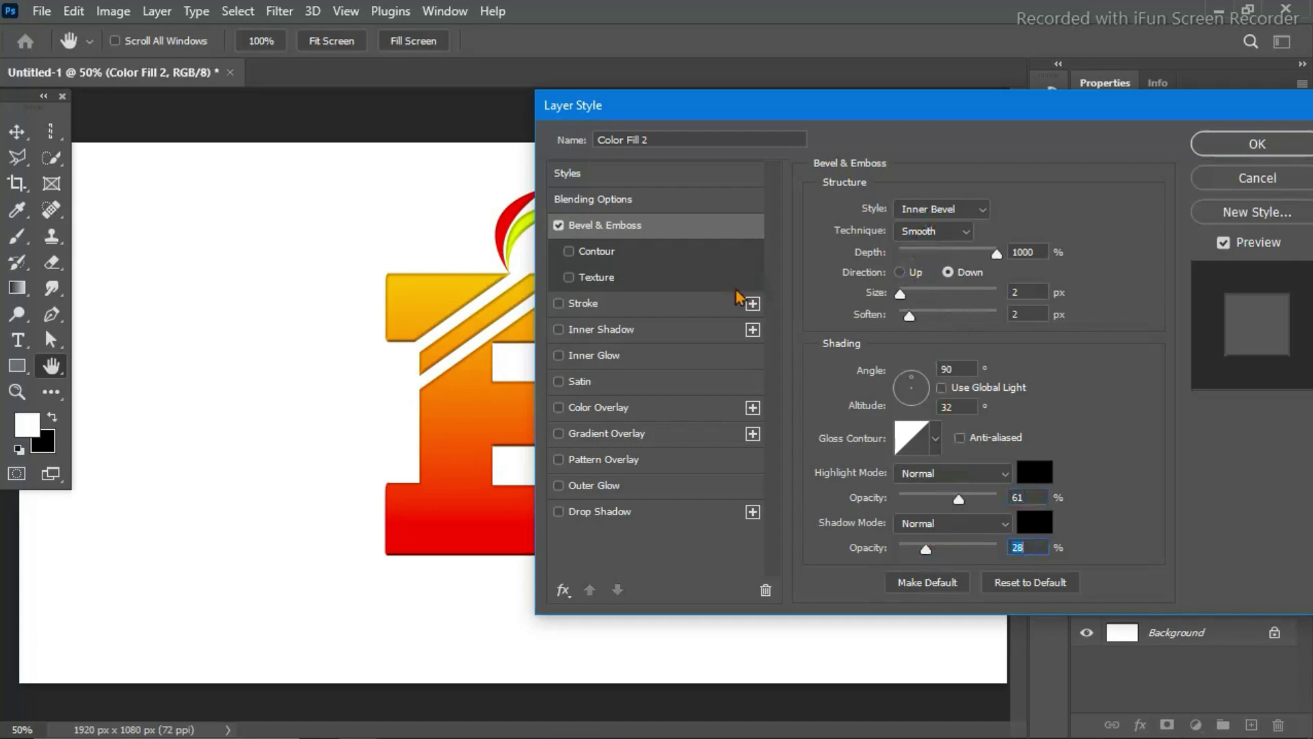
Enable the drop shadow, enlarge the bevel slightly, and set shadow distance, angle and size.
left_click(560, 512)
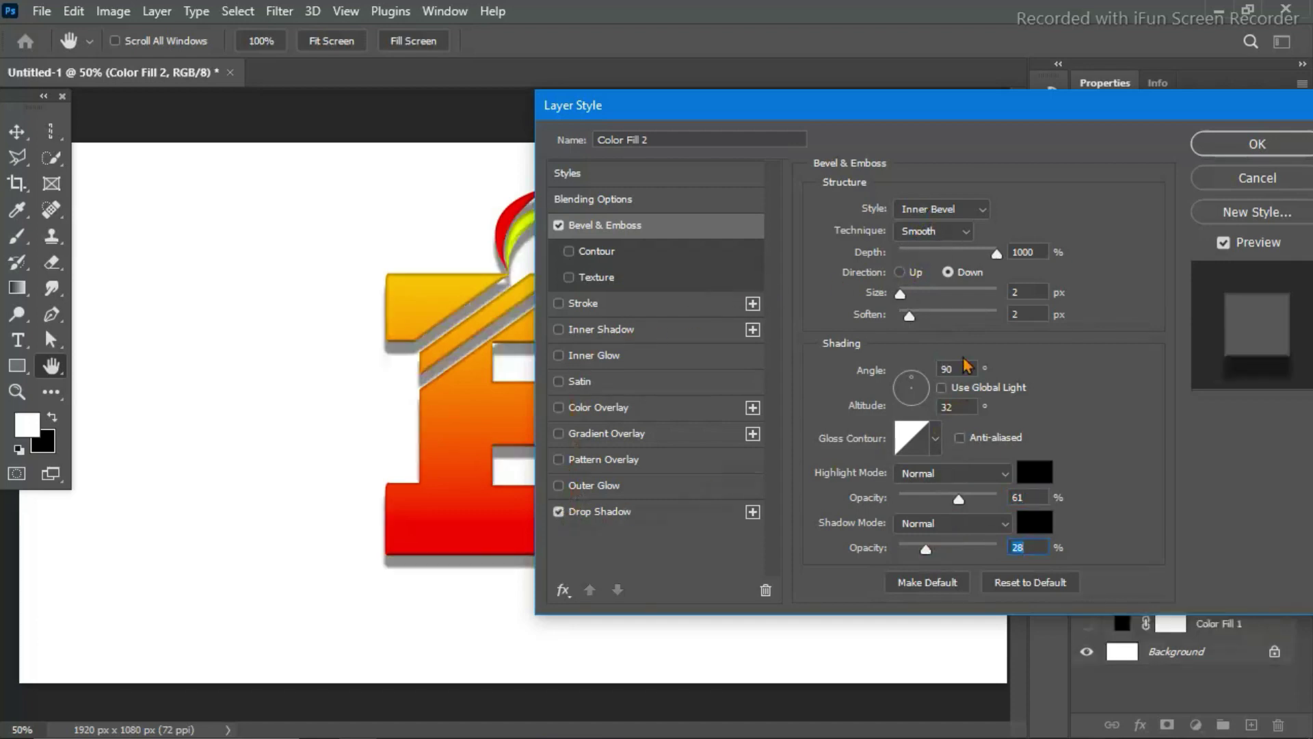
left_click_drag(900, 294, 901, 320)
left_click(642, 513)
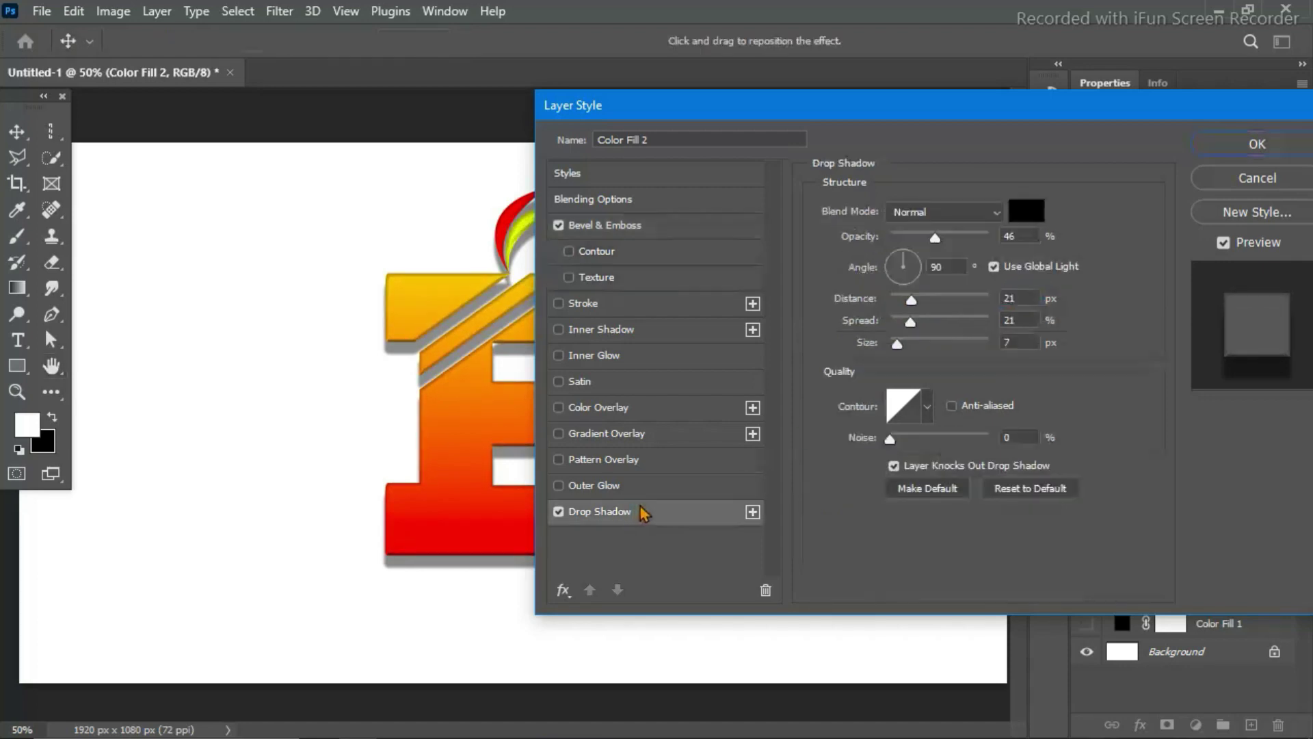
left_click_drag(914, 307, 897, 310)
double_click(944, 266)
type("0")
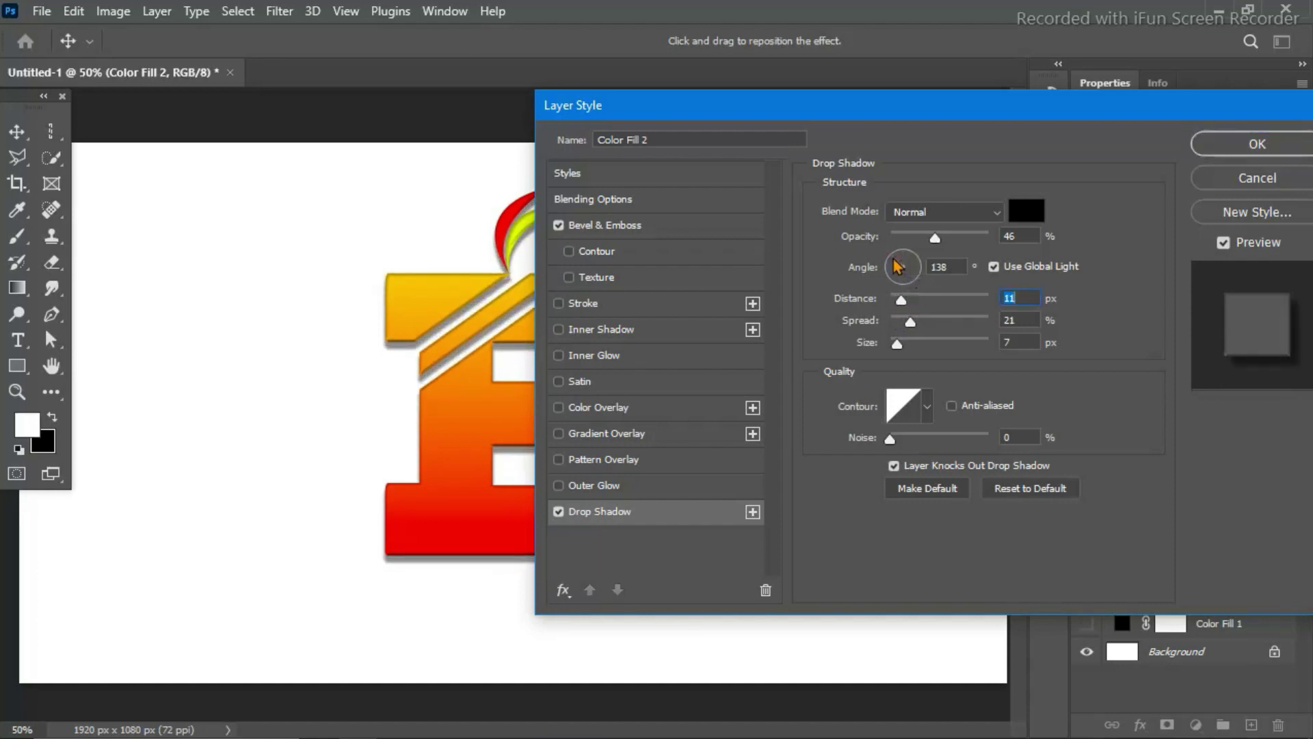
mouse_move(911, 323)
left_mouse_down()
mouse_move(907, 343)
mouse_move(892, 343)
mouse_move(917, 303)
mouse_move(900, 301)
left_mouse_up()
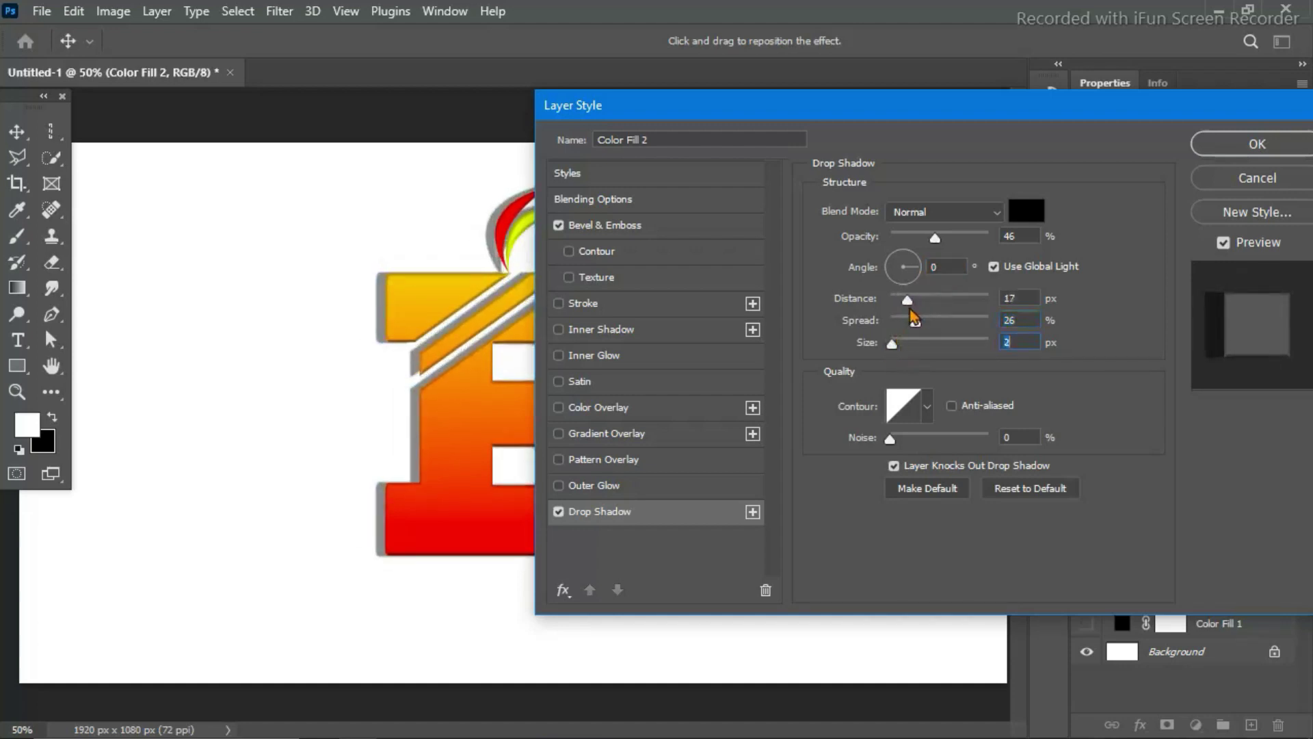
Refine the shadow to about 24° angle, 24 px distance, 16 px size, 42% opacity, and apply.
left_click(892, 441)
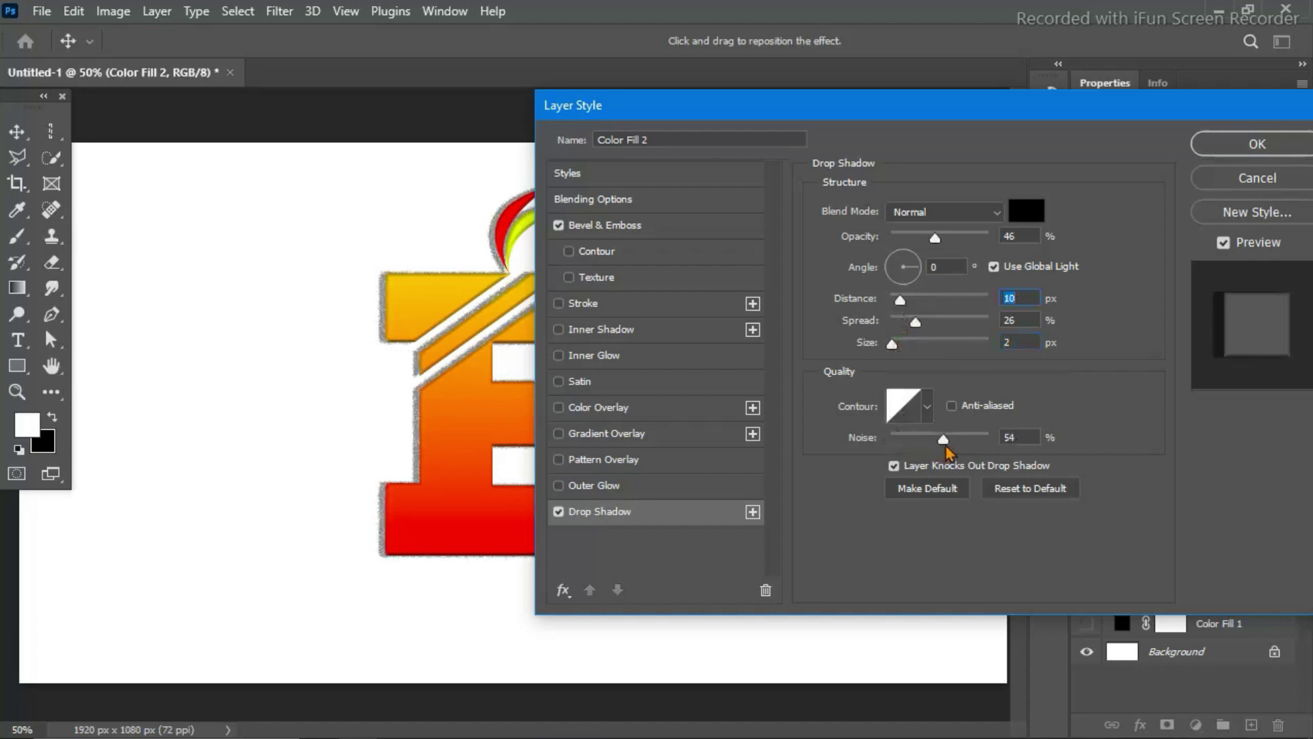
mouse_move(934, 237)
left_mouse_down()
mouse_move(946, 239)
mouse_move(917, 252)
left_mouse_up()
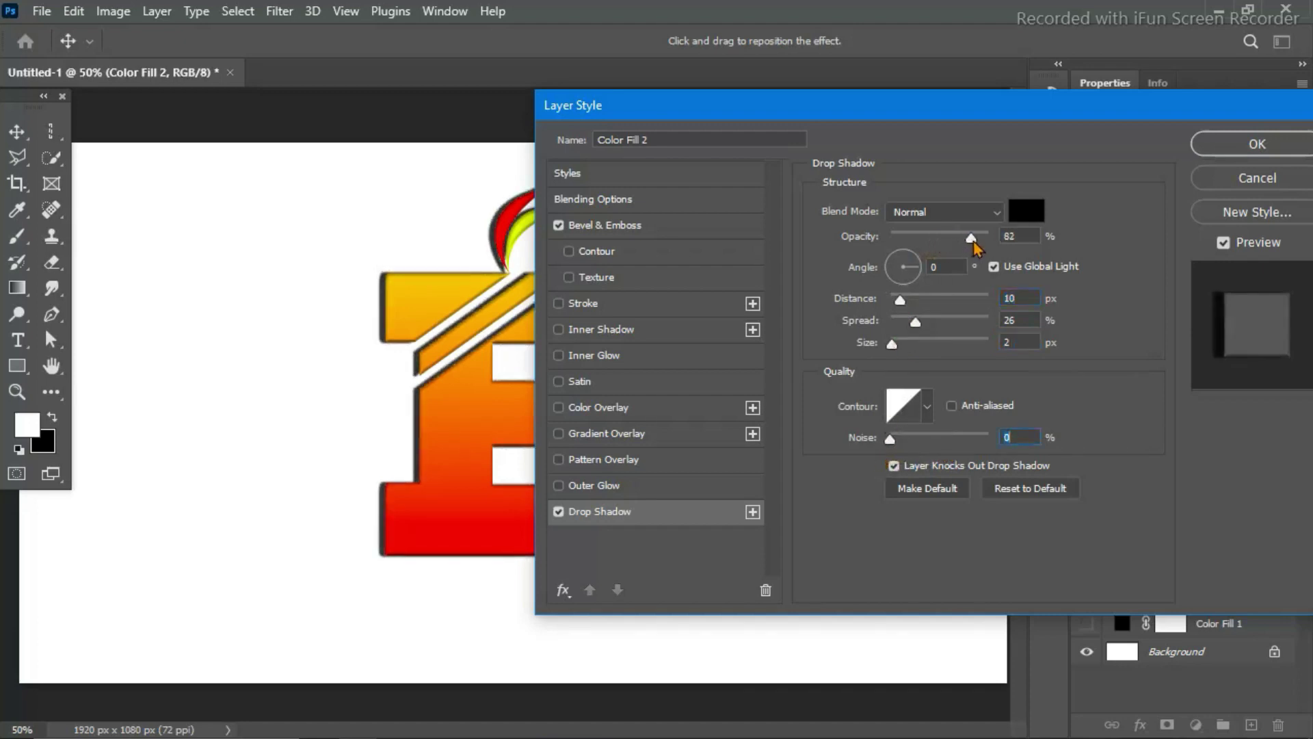
left_click(917, 264)
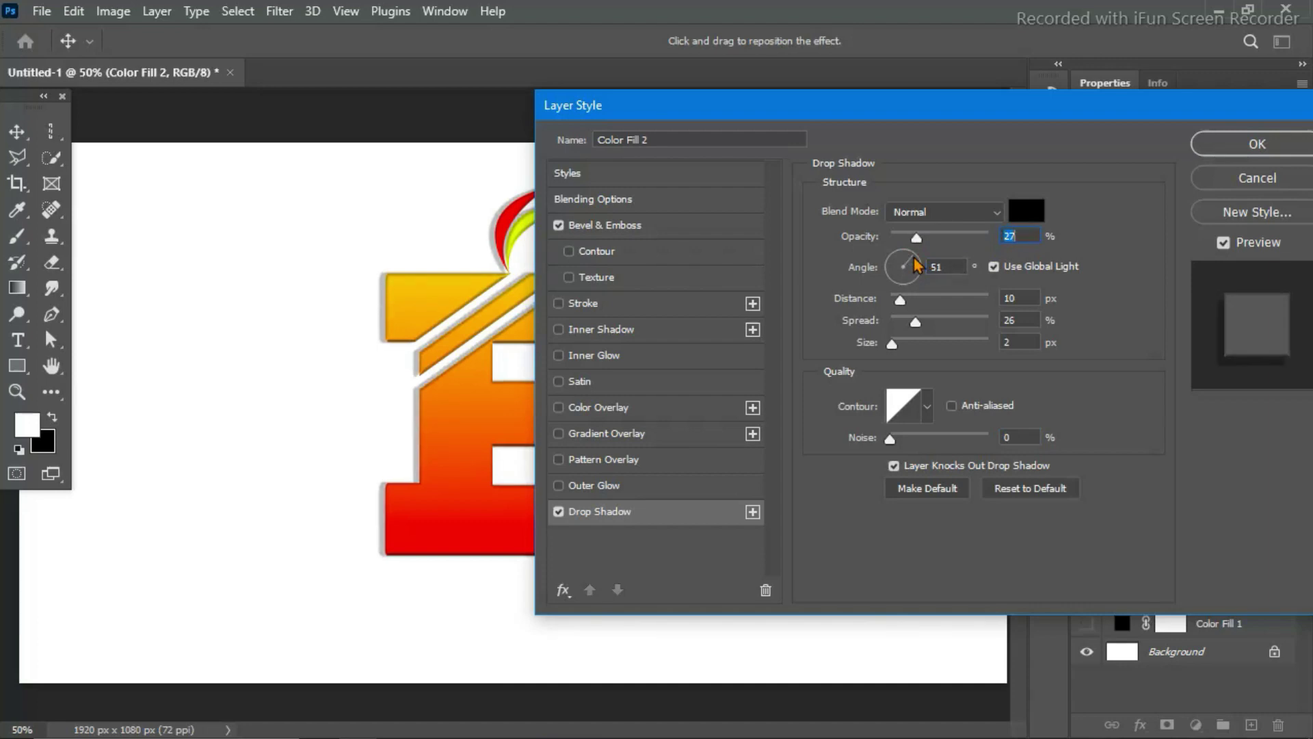
mouse_move(921, 273)
left_mouse_down()
mouse_move(896, 256)
mouse_move(935, 265)
mouse_move(957, 303)
mouse_move(920, 305)
left_mouse_up()
left_click(924, 311)
left_click_drag(897, 349, 915, 302)
left_click_drag(922, 245, 934, 251)
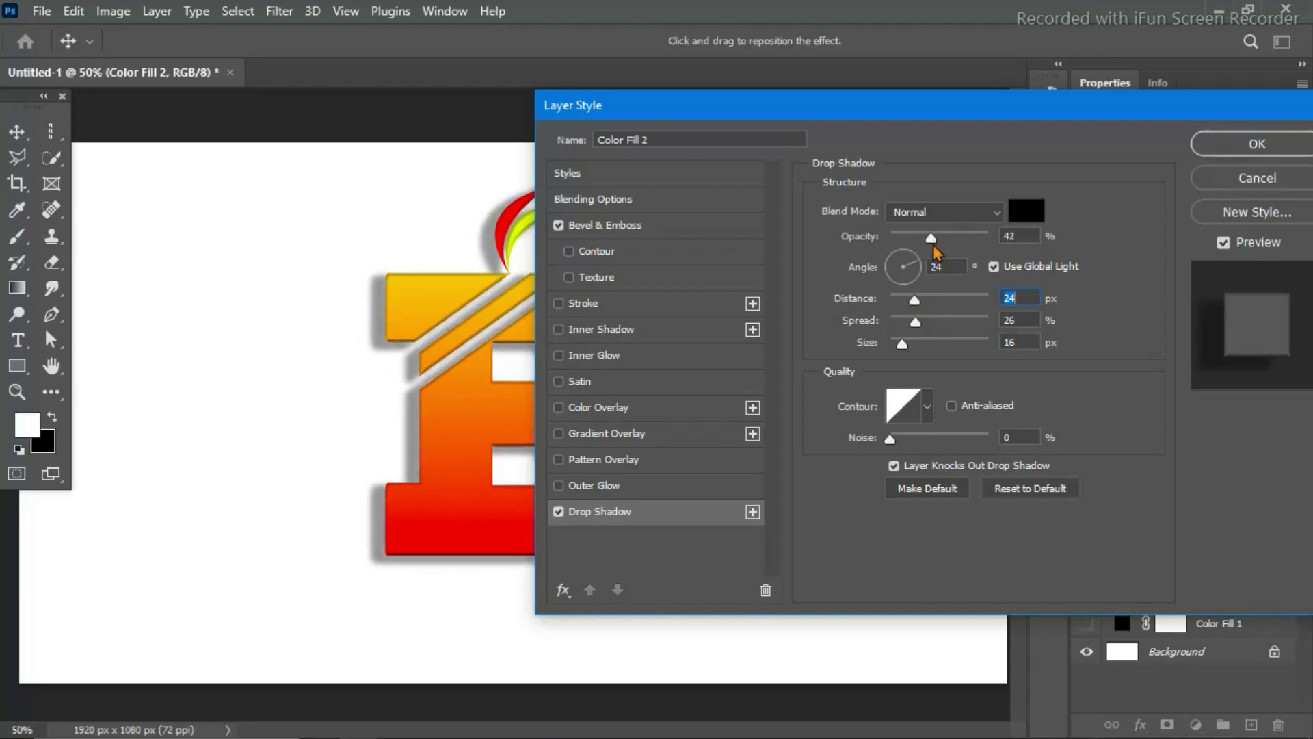
left_click(1259, 147)
left_click(820, 351)
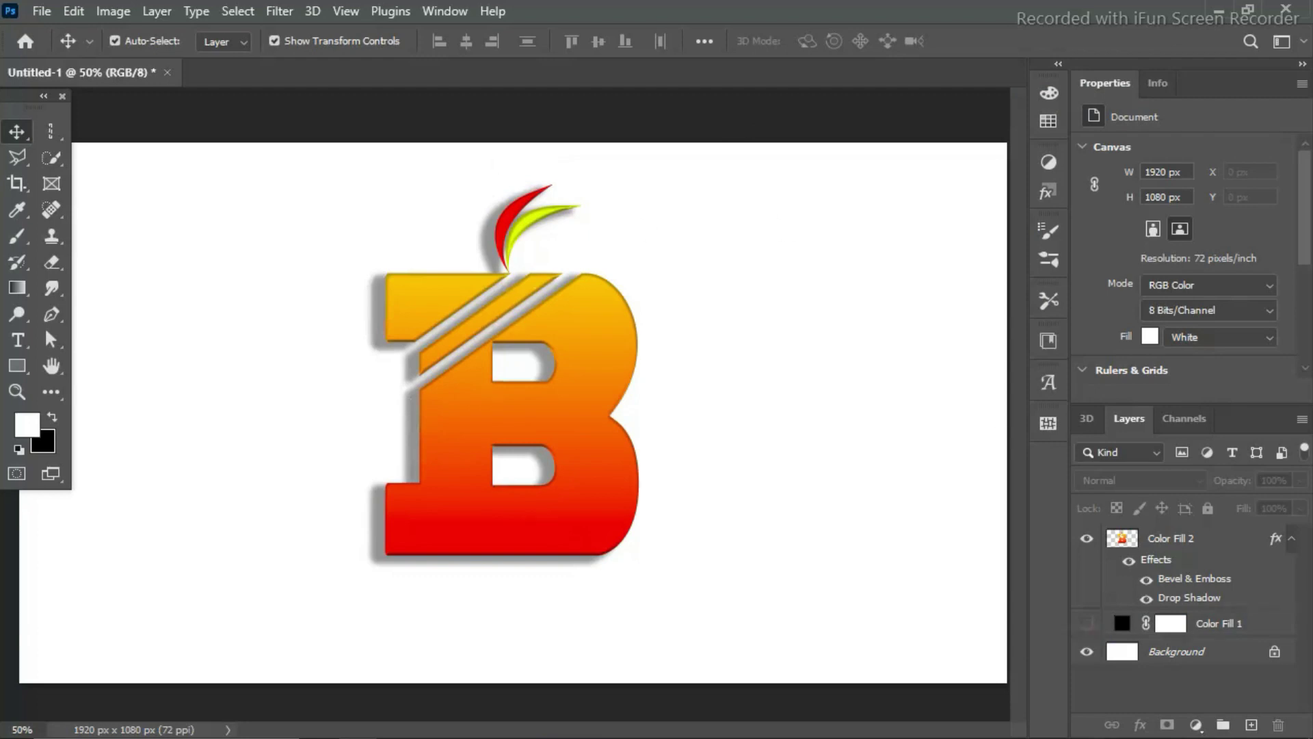
Add a new layer above Background, drag a left-to-right grey gradient, and set its fill to 74%.
left_click(1172, 655)
left_click(1251, 725)
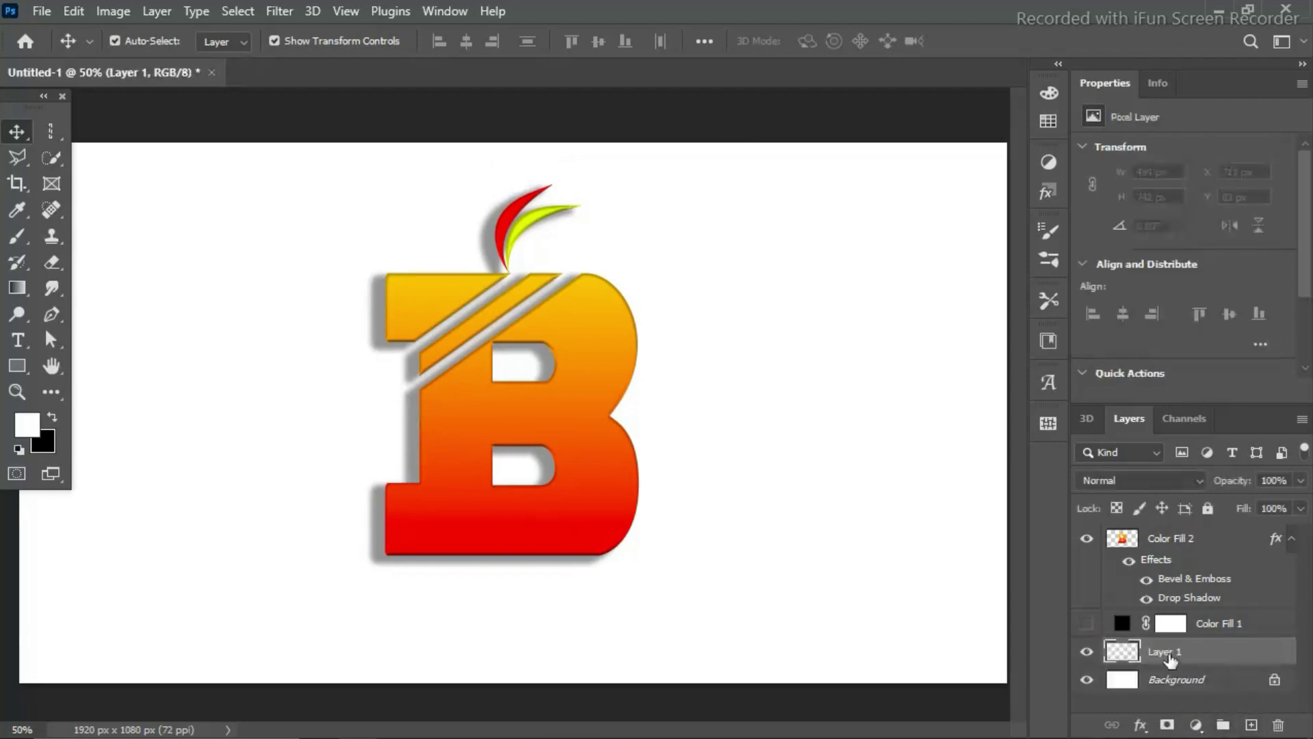
left_click(10, 291)
left_click_drag(31, 497, 1053, 448)
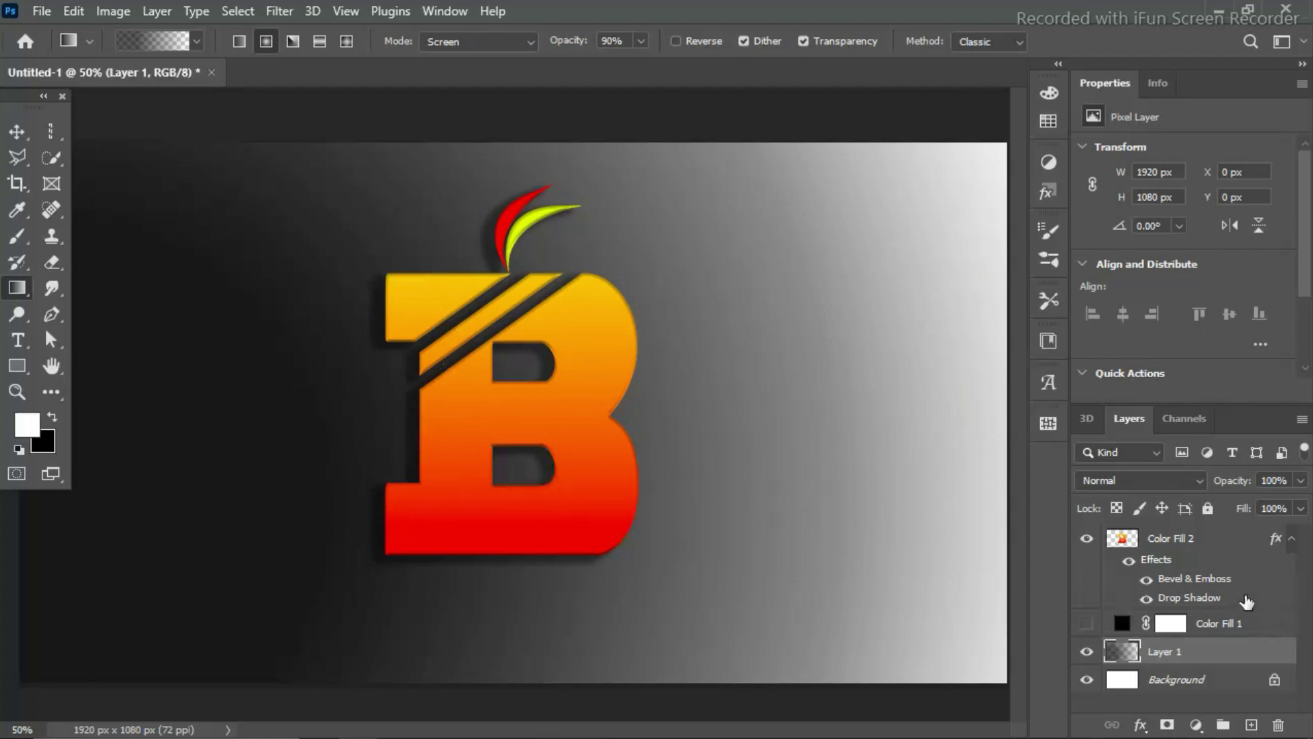
left_click(1300, 508)
left_click_drag(1302, 532, 1262, 539)
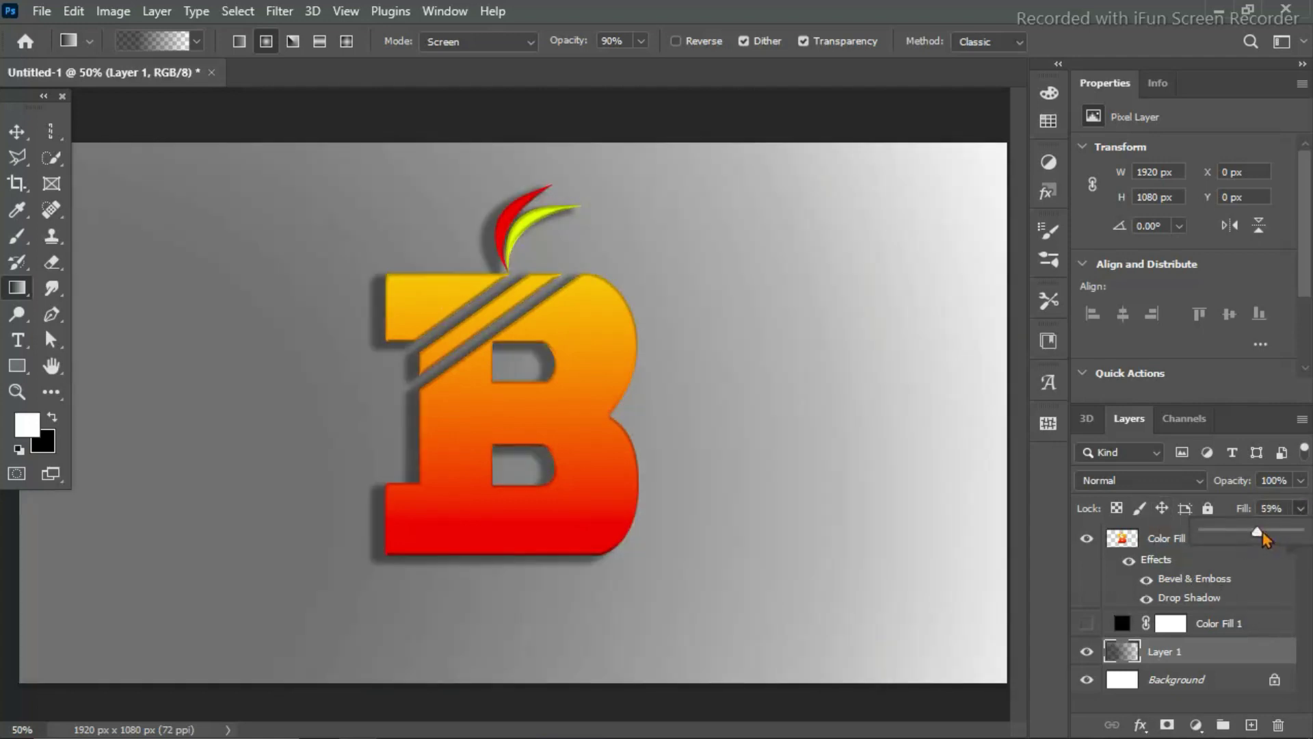
left_click(1139, 543)
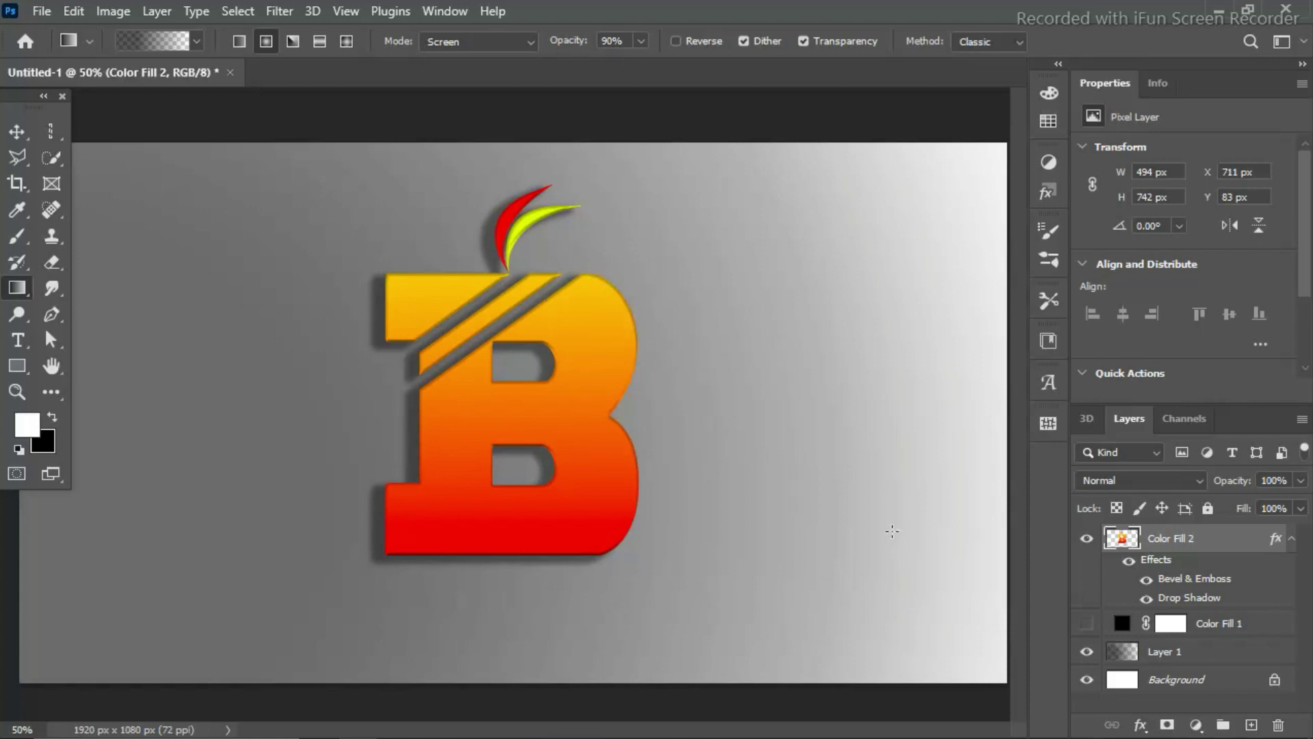
Add an Exposure adjustment layer at +1.43 and invert its mask to black.
left_click(1195, 724)
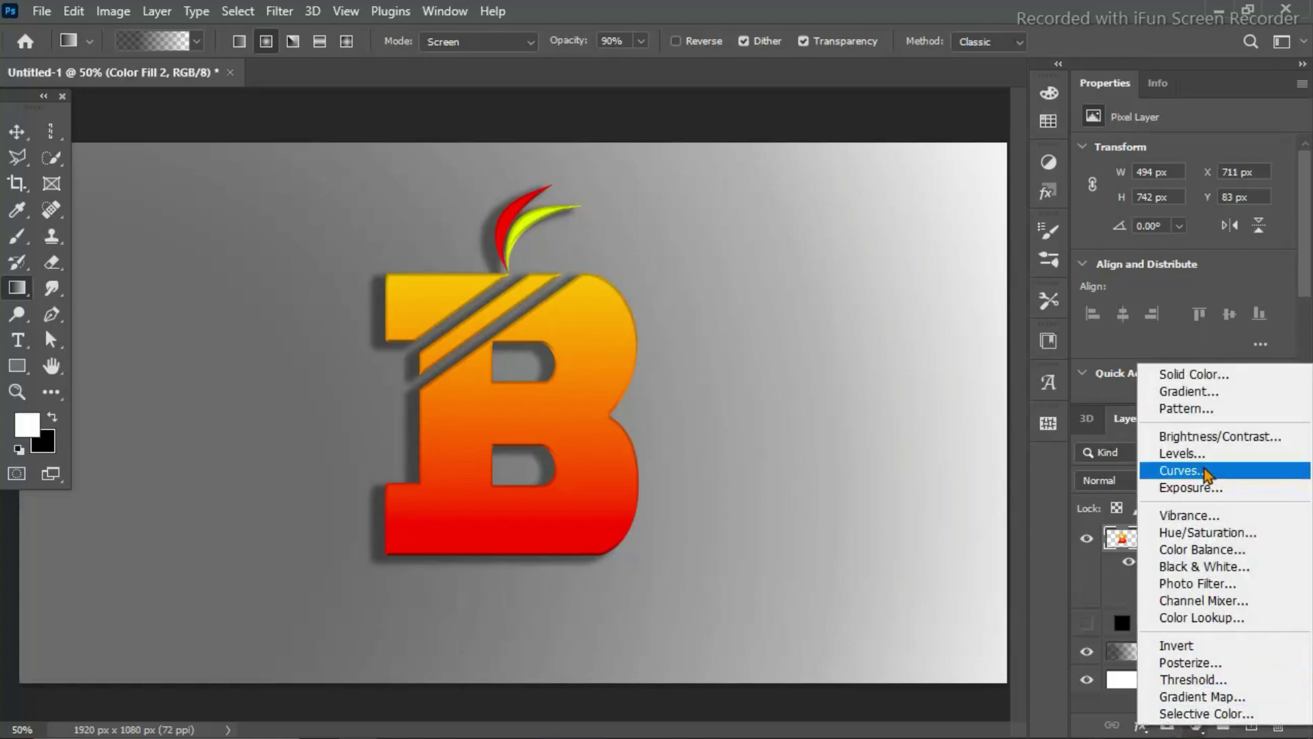
left_click(1216, 488)
mouse_move(1184, 200)
left_mouse_down()
mouse_move(1221, 204)
mouse_move(1208, 214)
left_mouse_up()
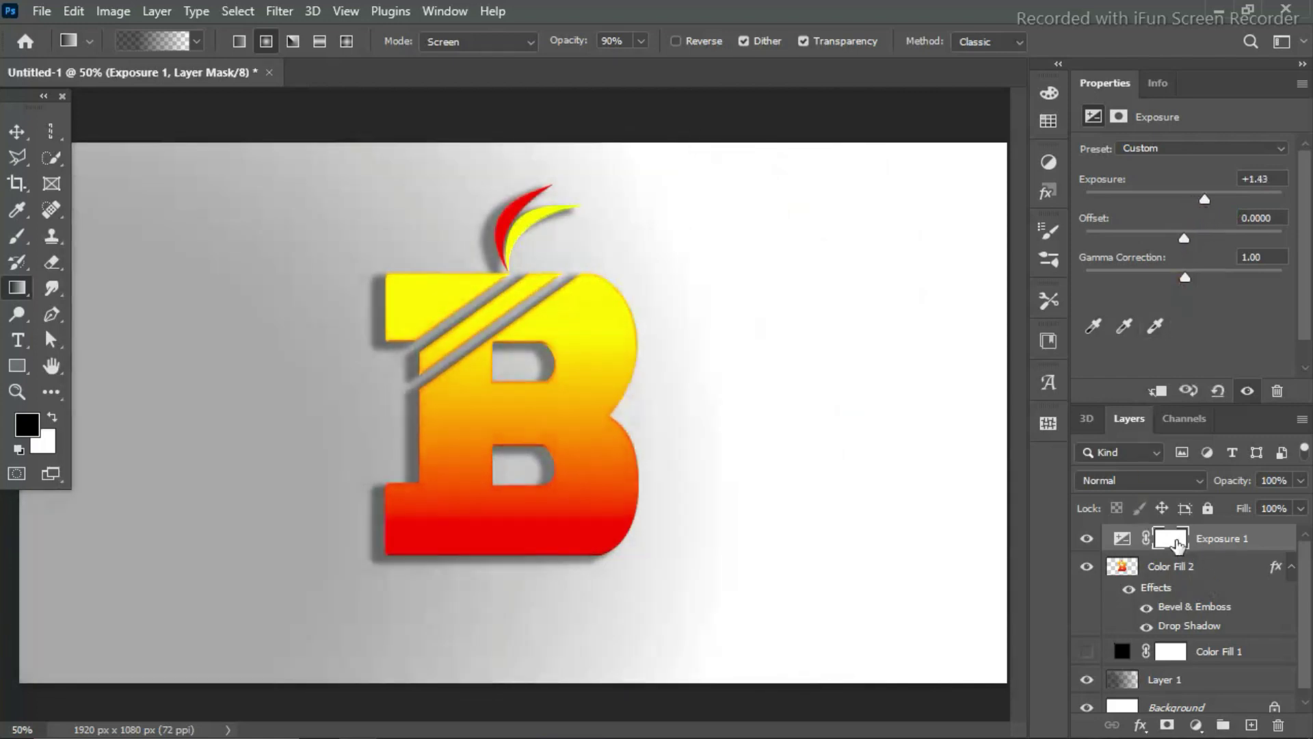
key("ctrl+i")
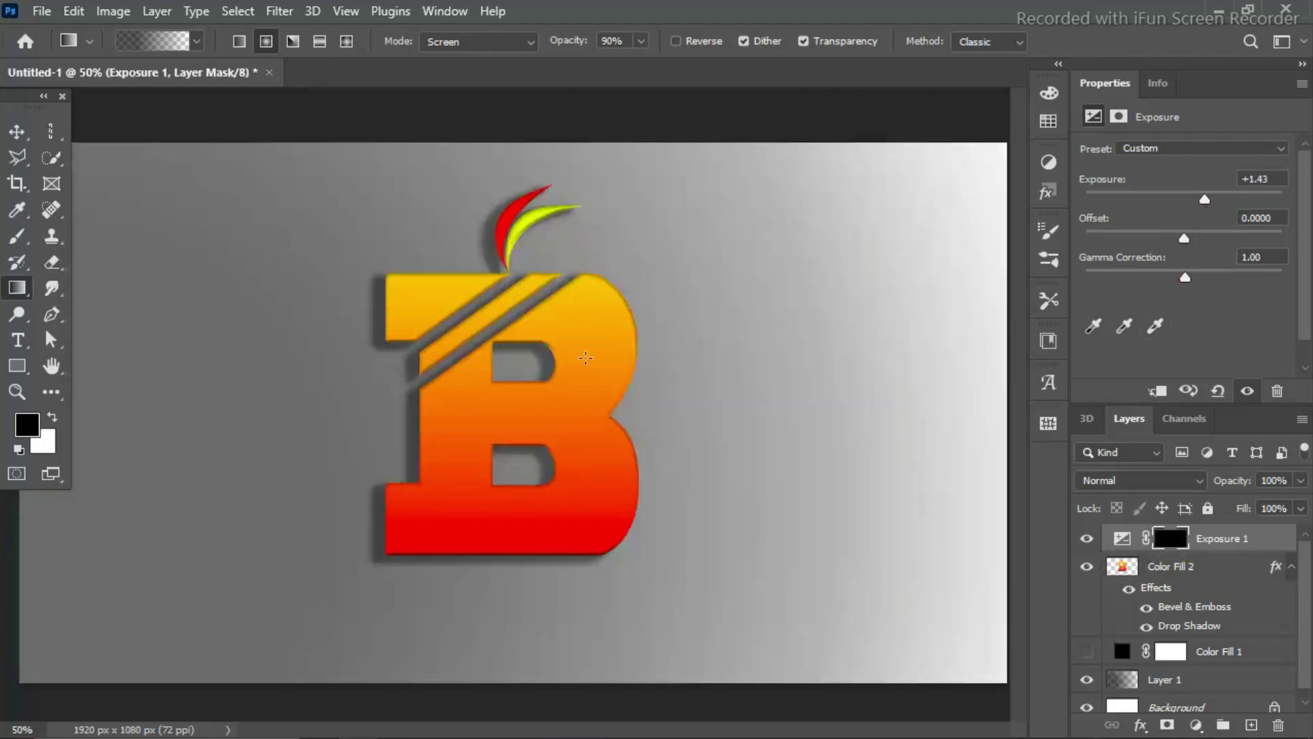
Set up a white brush at size 175 with 5% flow, undoing a stray test stroke.
left_click(17, 235)
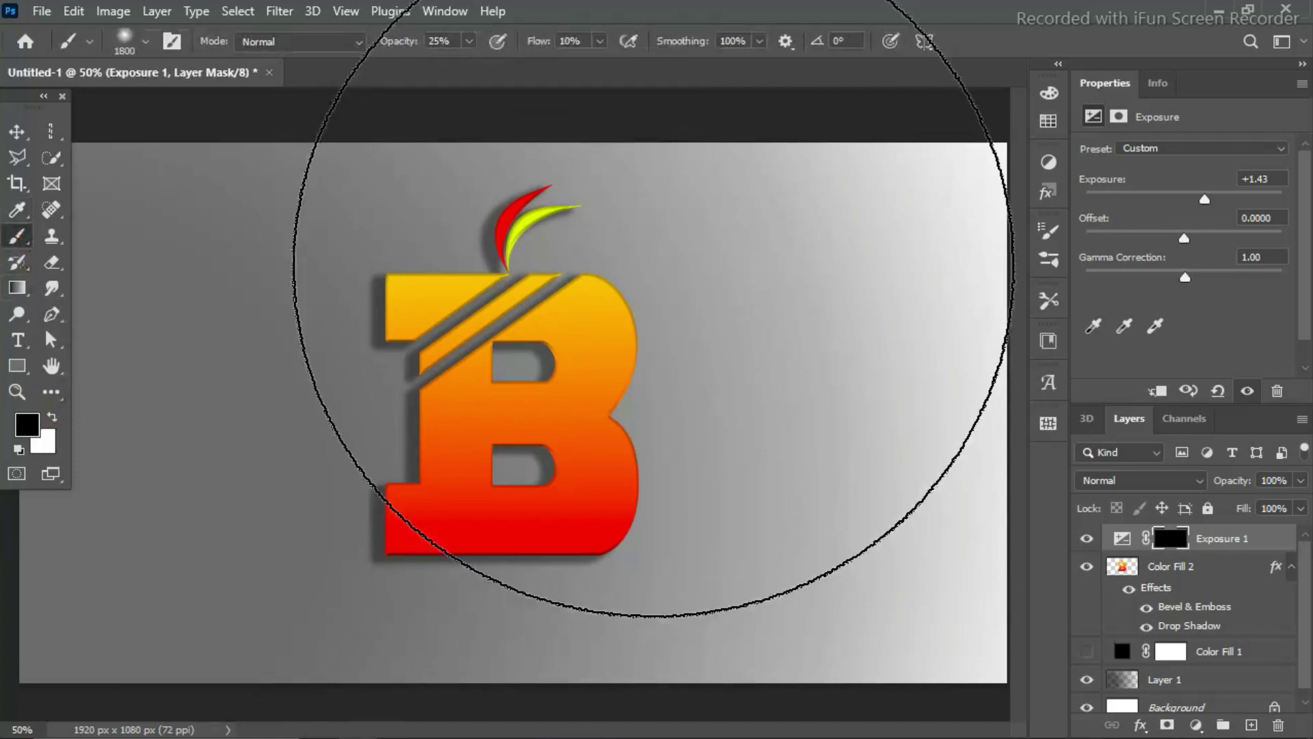
left_click(52, 417)
key("bracketleft")
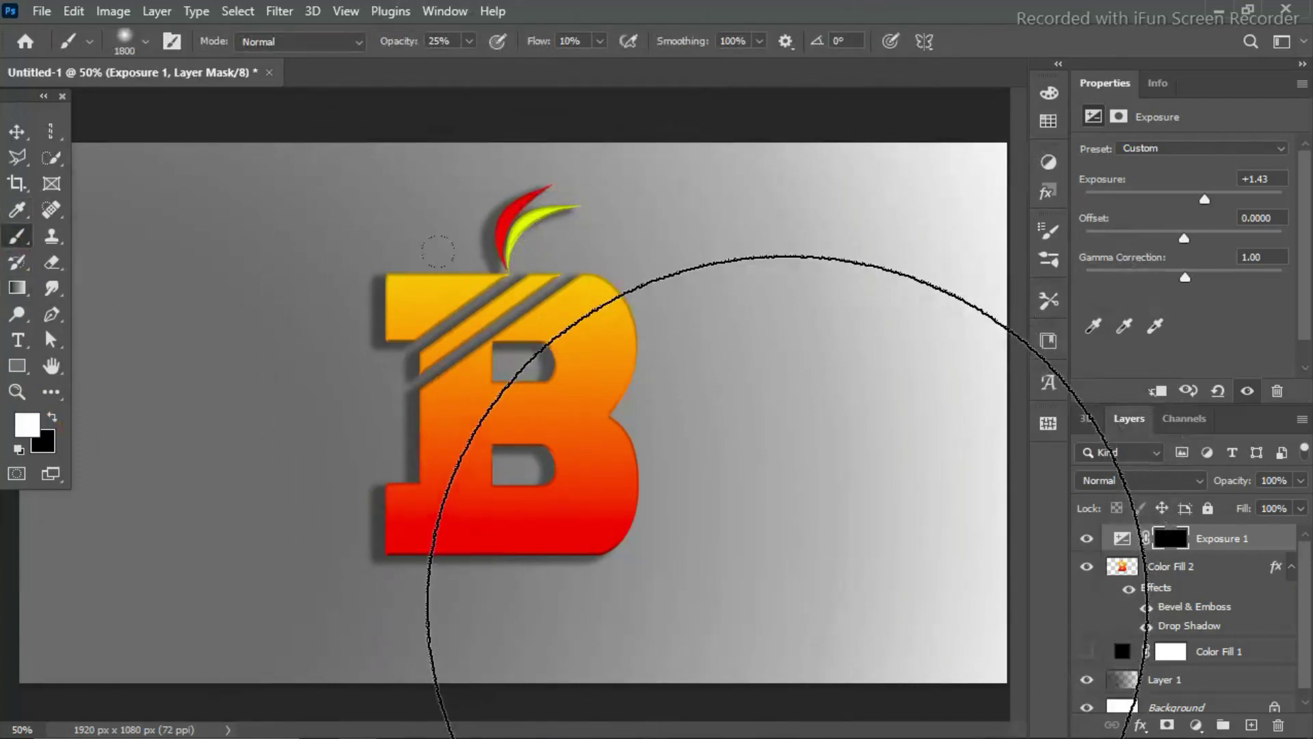
key("bracketleft")
key("bracketleft")
key("bracketleft")
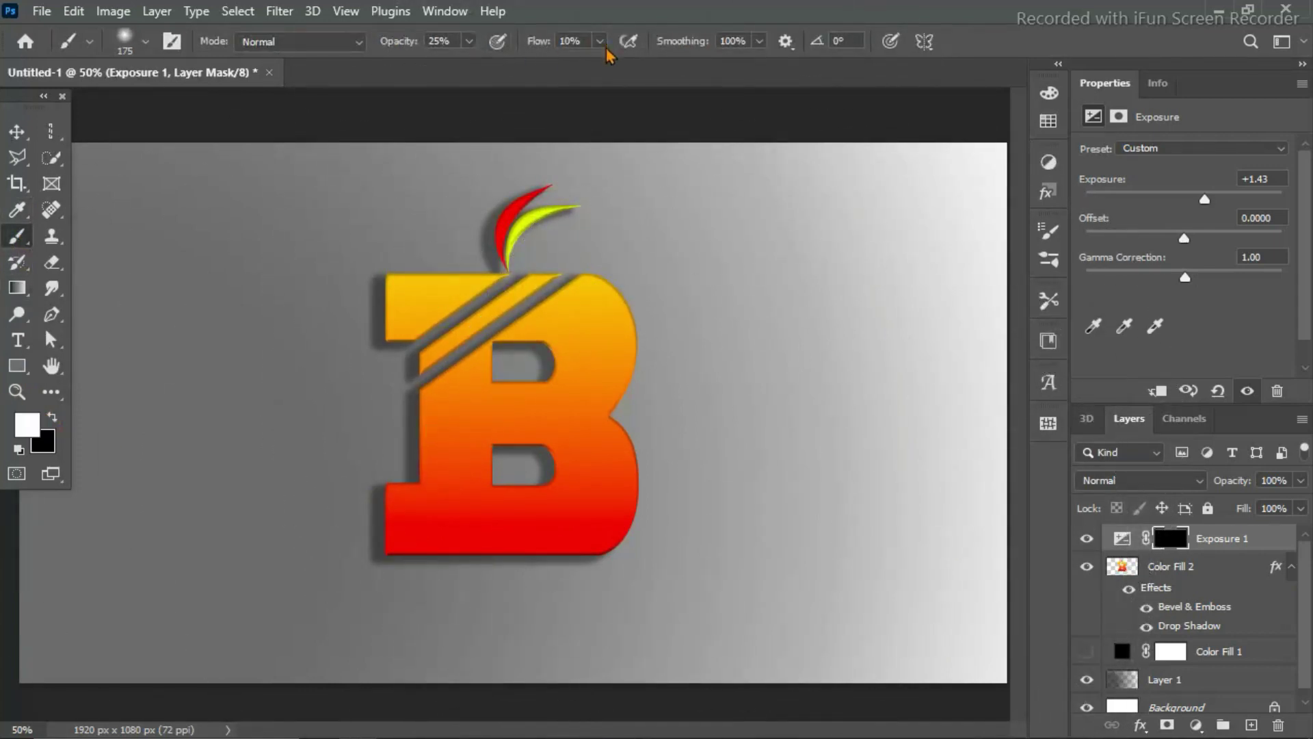
left_click(574, 42)
type("5")
type("1")
type("00")
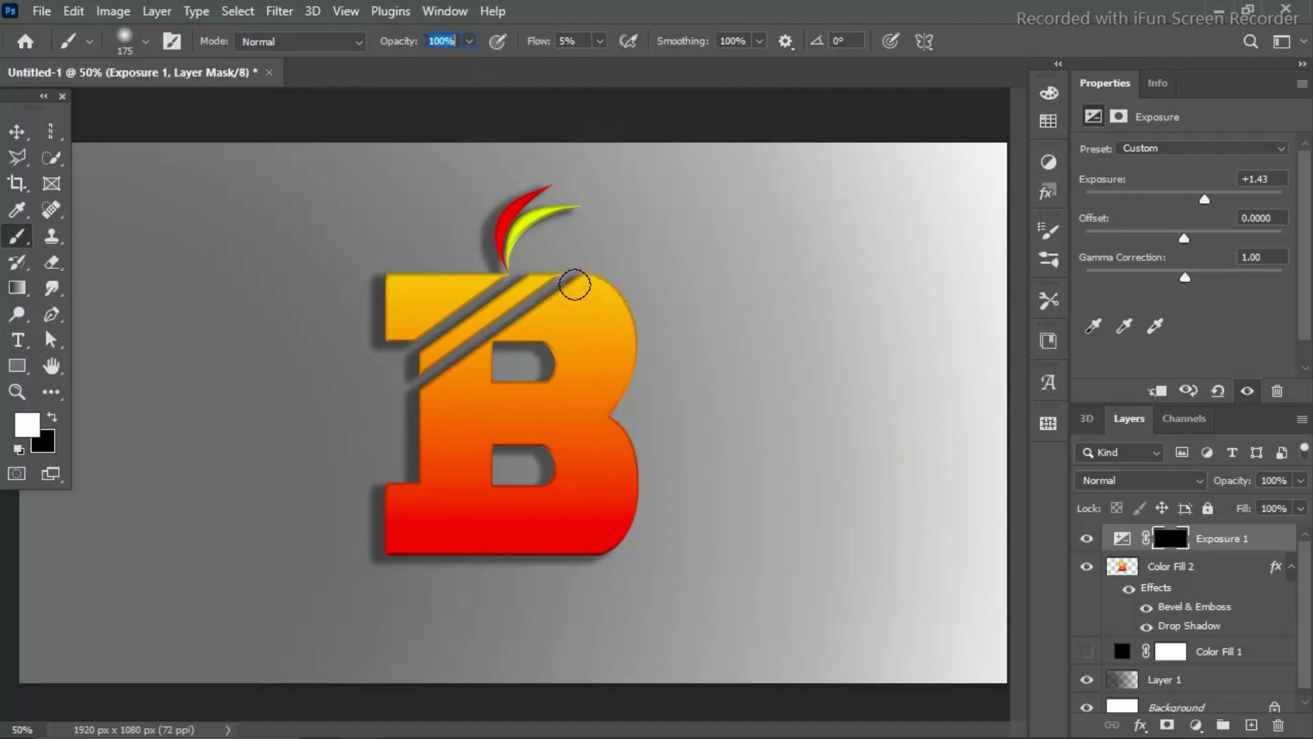
left_click_drag(639, 383, 628, 335)
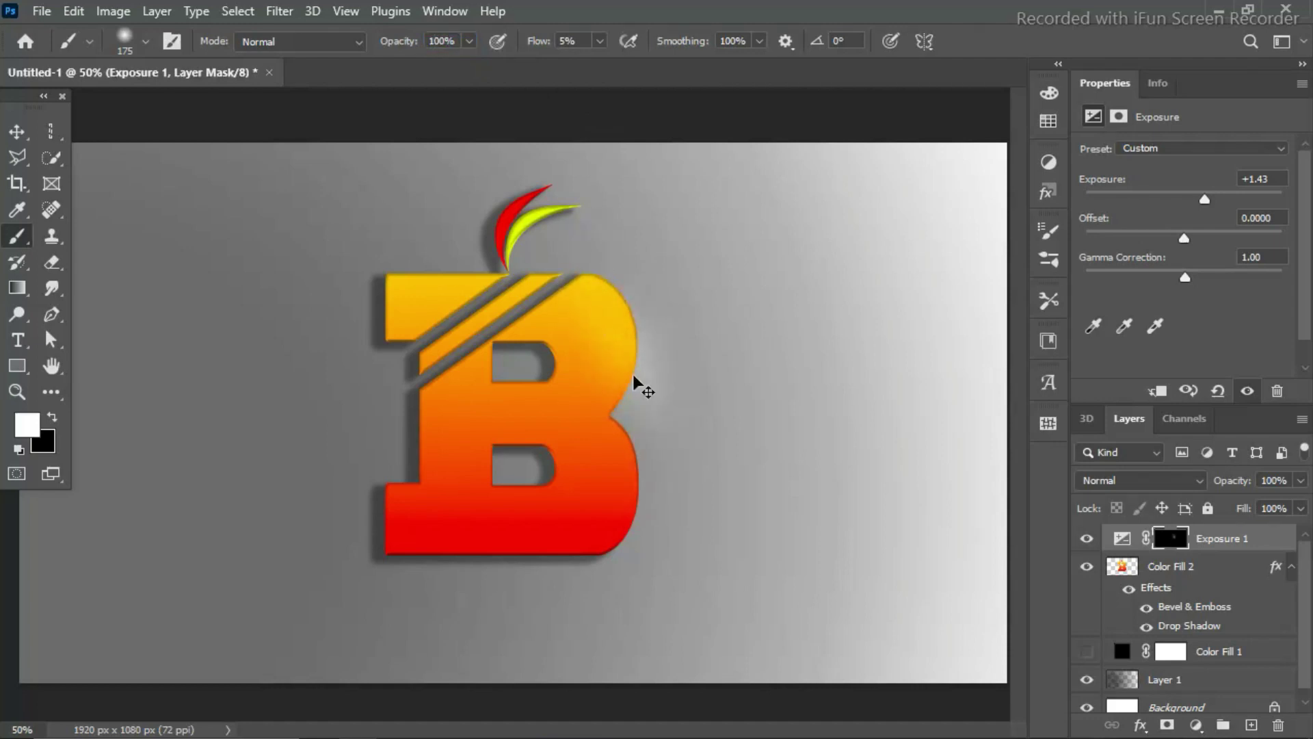
key("ctrl+z")
Clip Exposure 1 to the letter B and paint highlights on its upper-right bowl.
right_click(1216, 544)
left_click(1046, 410)
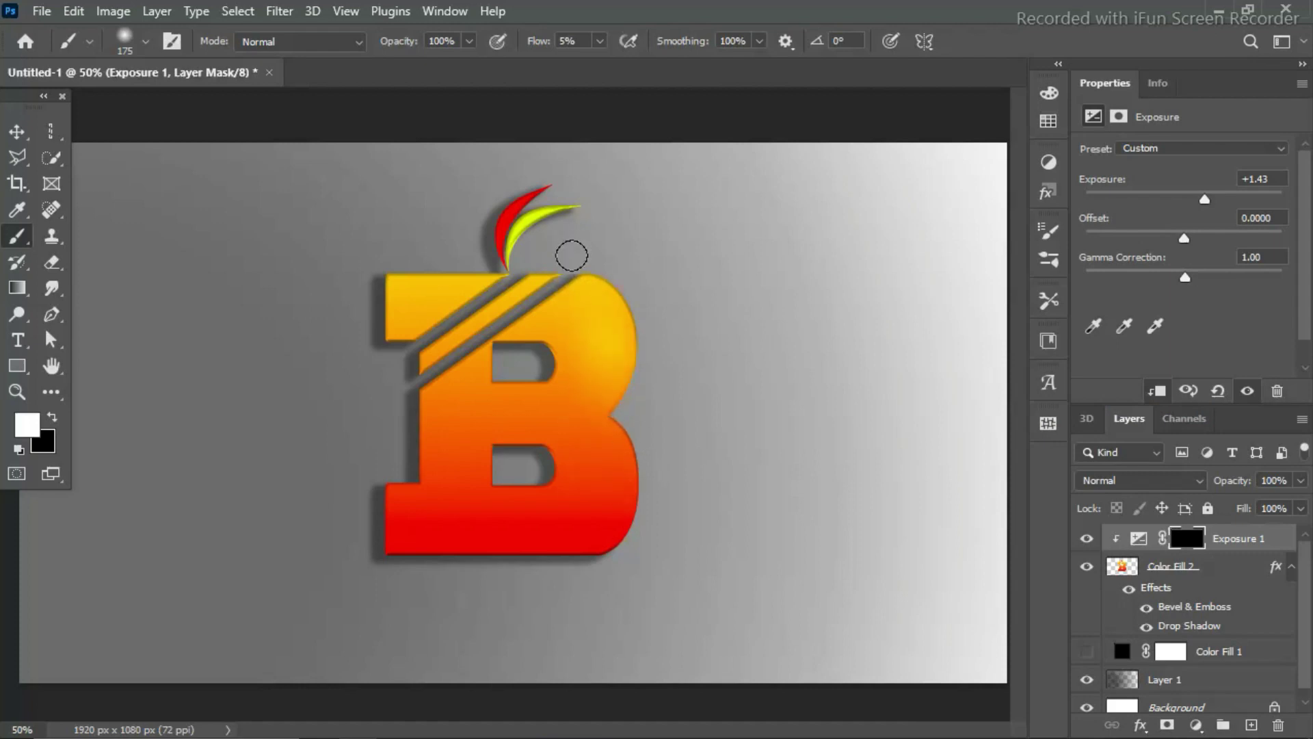
left_click_drag(585, 284, 658, 604)
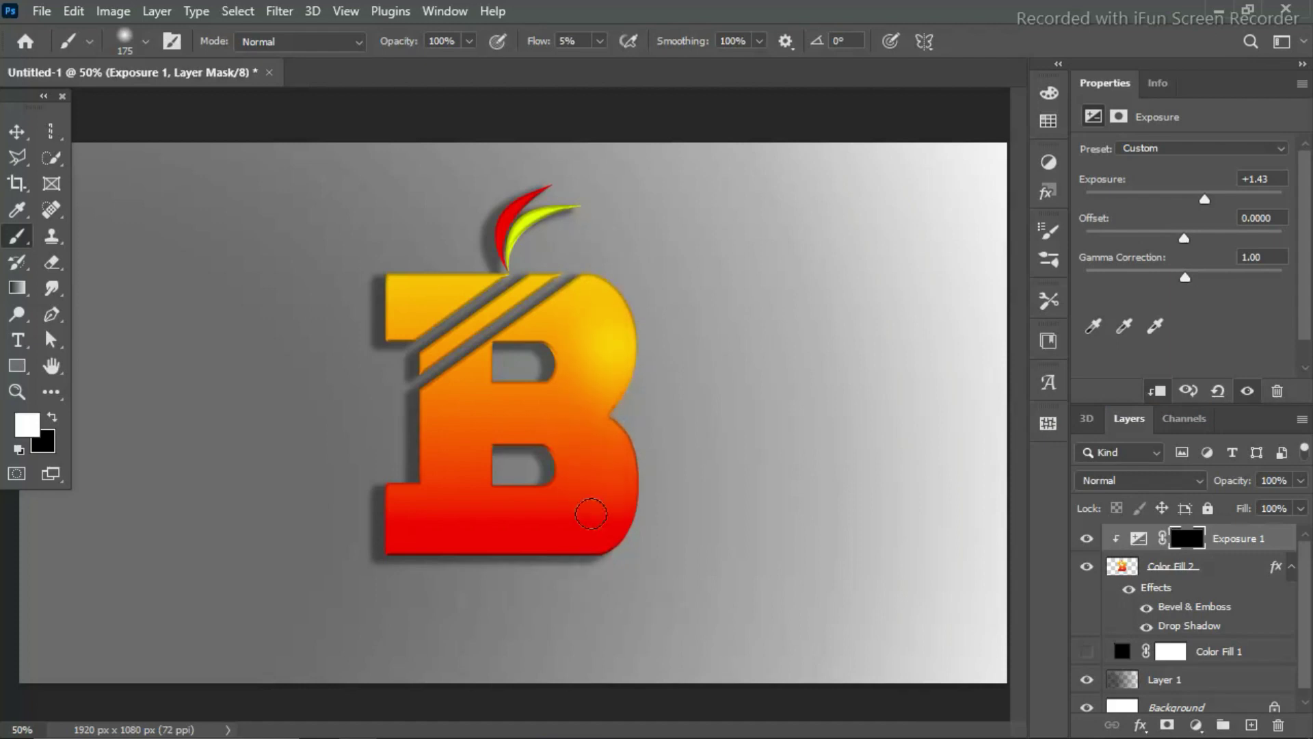
left_click_drag(578, 246, 563, 264)
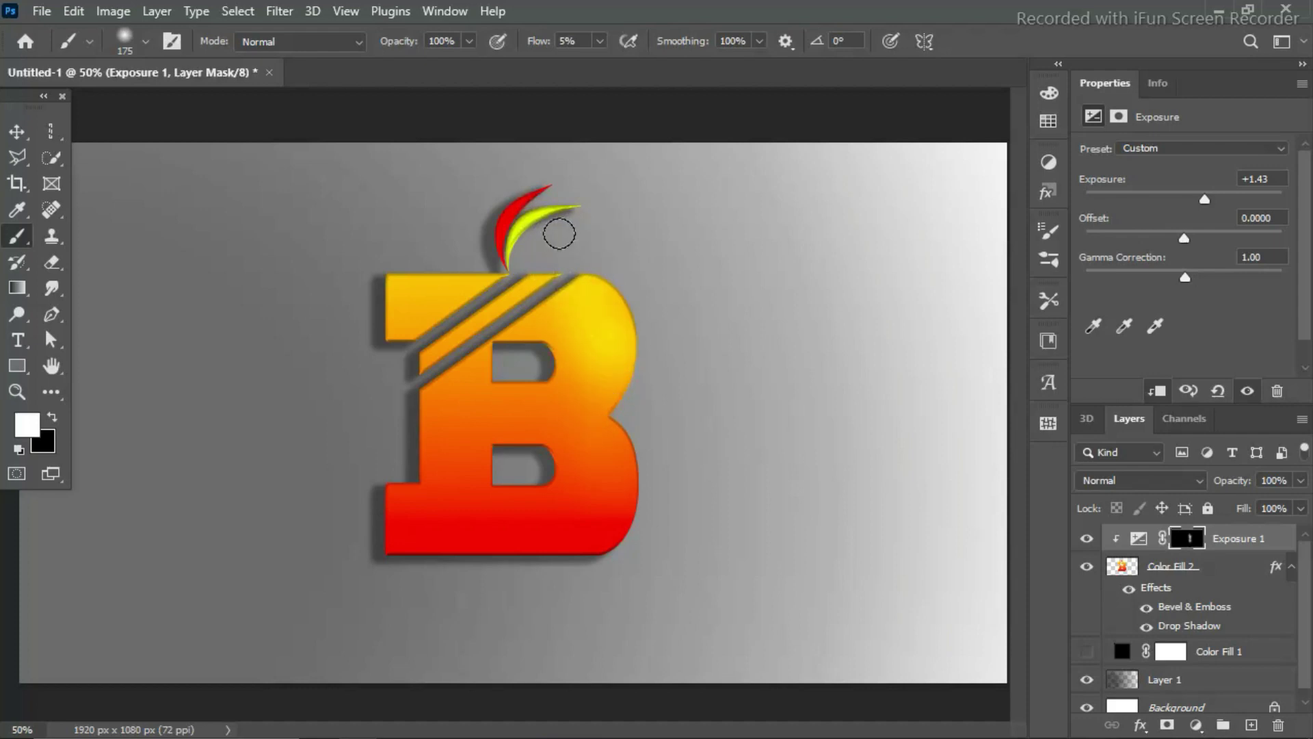
mouse_move(565, 268)
left_mouse_down()
mouse_move(536, 346)
mouse_move(595, 404)
mouse_move(595, 360)
left_mouse_up()
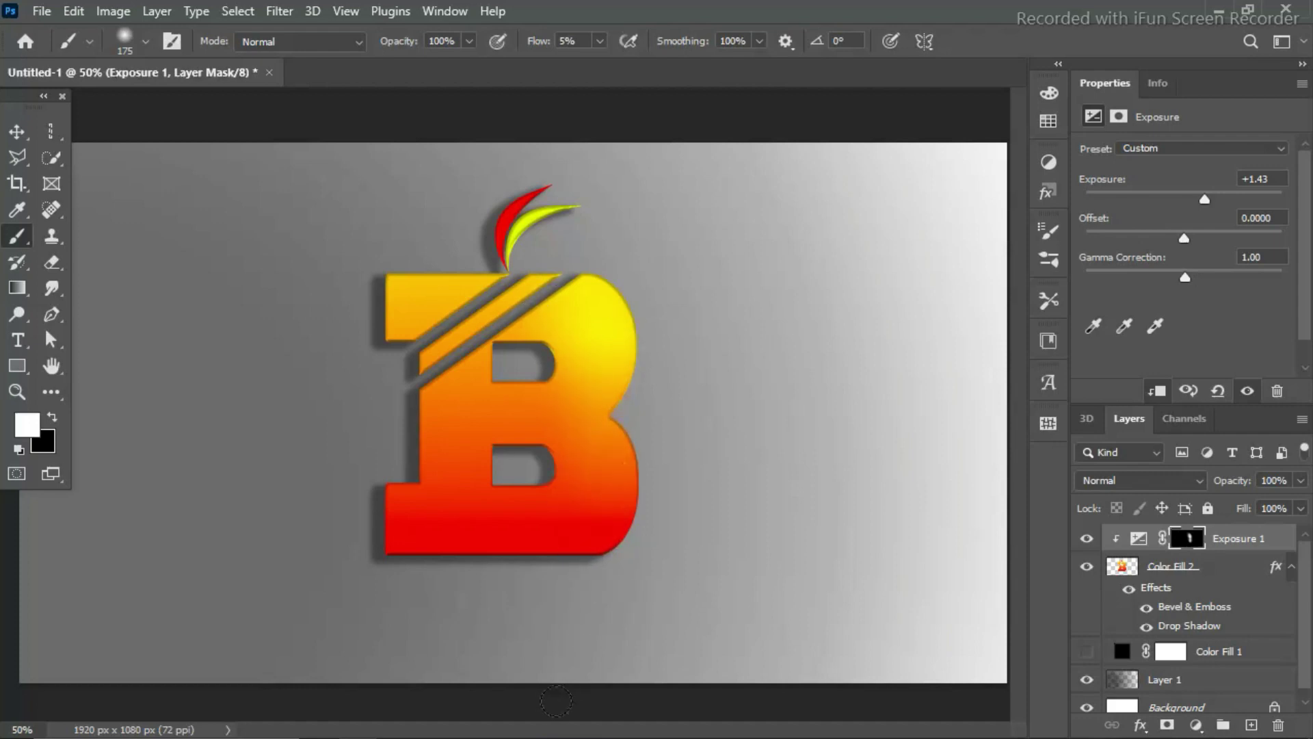
key("ctrl+minus")
key("v")
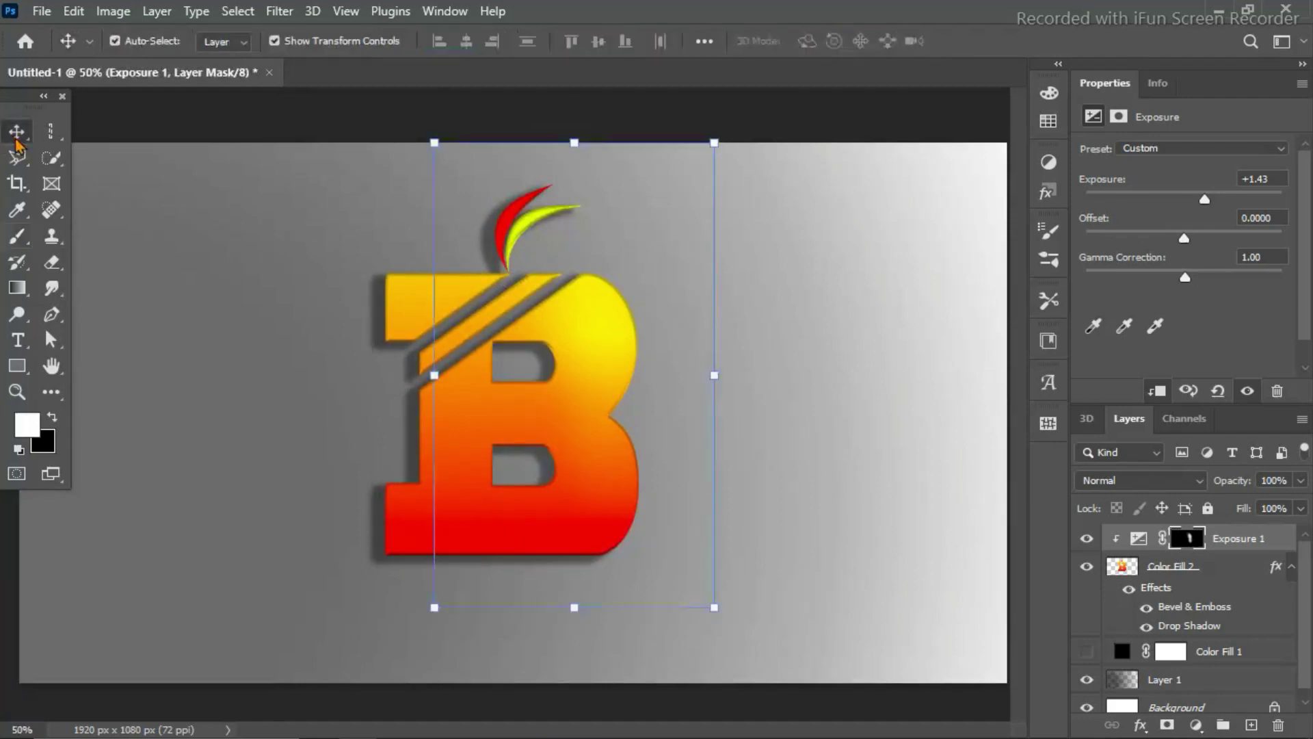
left_click(506, 346)
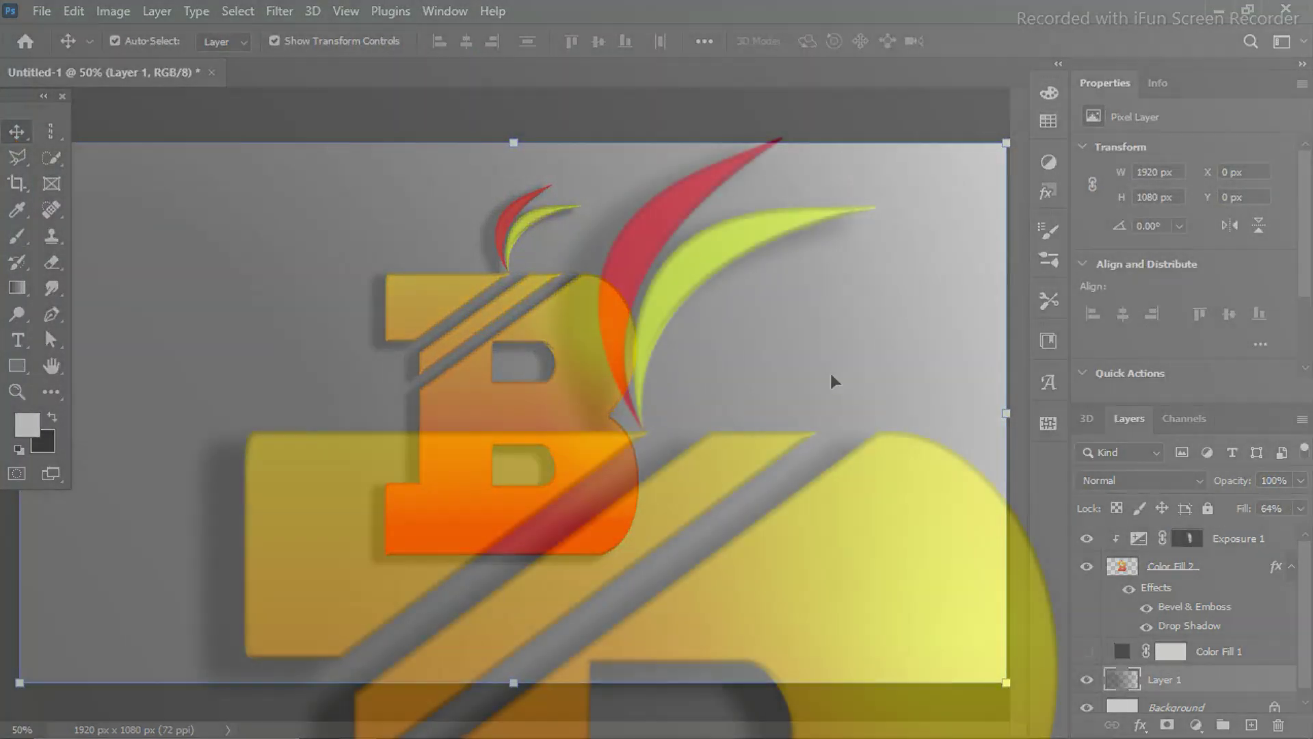